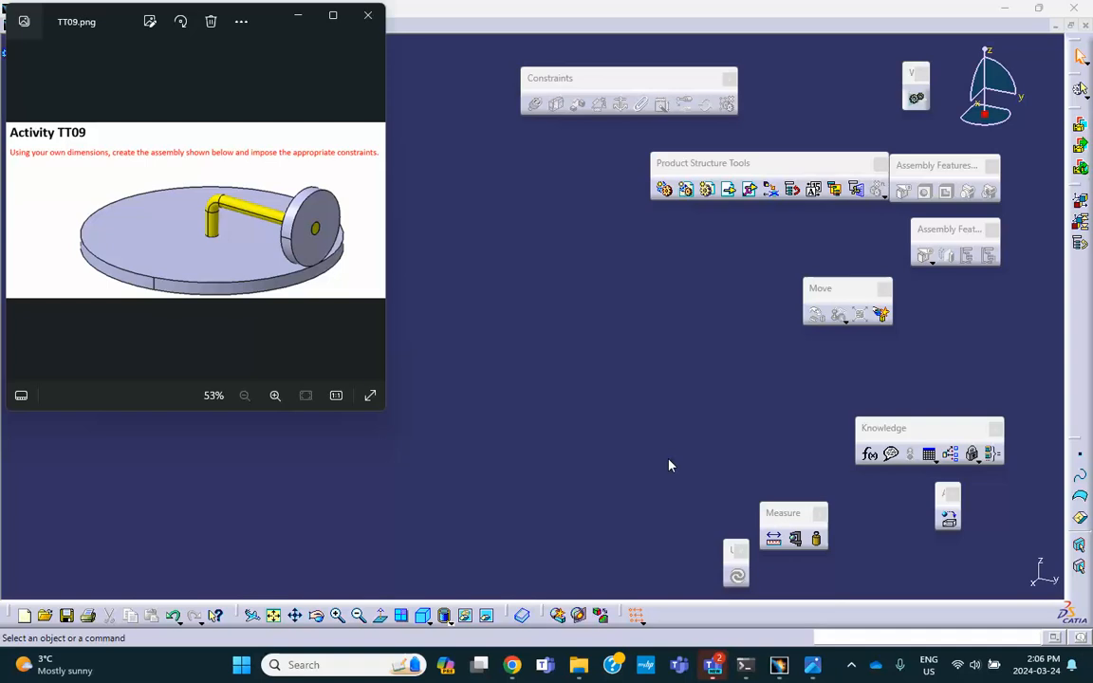
# Step: Rename the root assembly product by setting its part number to TT09
pyautogui.click(516, 482)
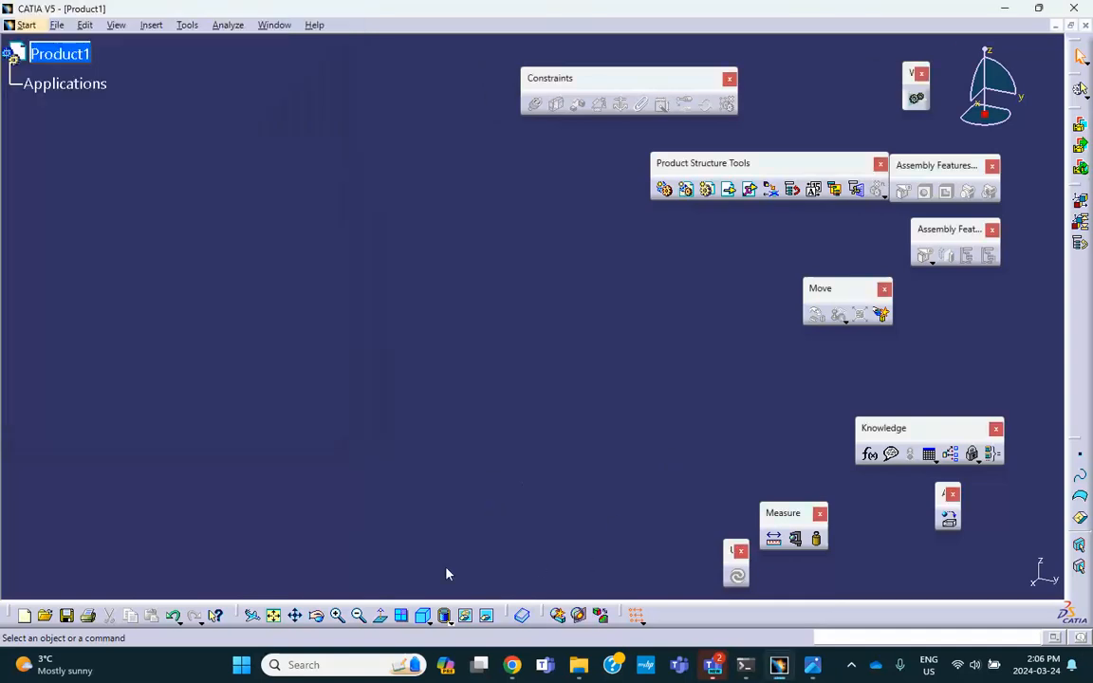
pyautogui.rightClick(62, 54)
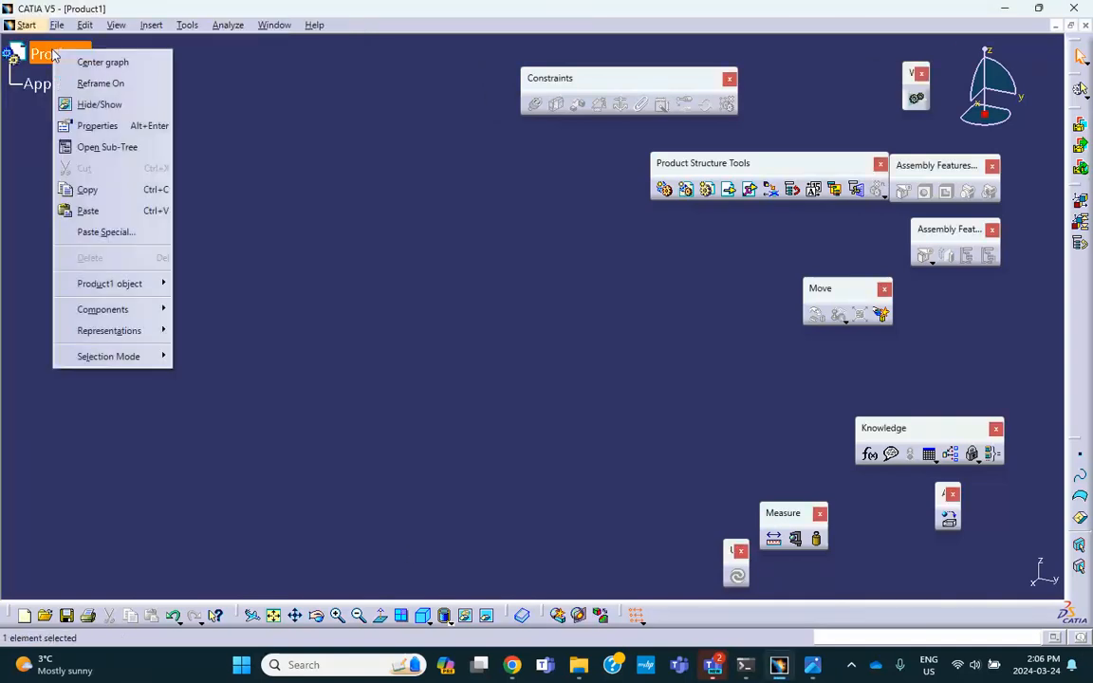
pyautogui.click(99, 127)
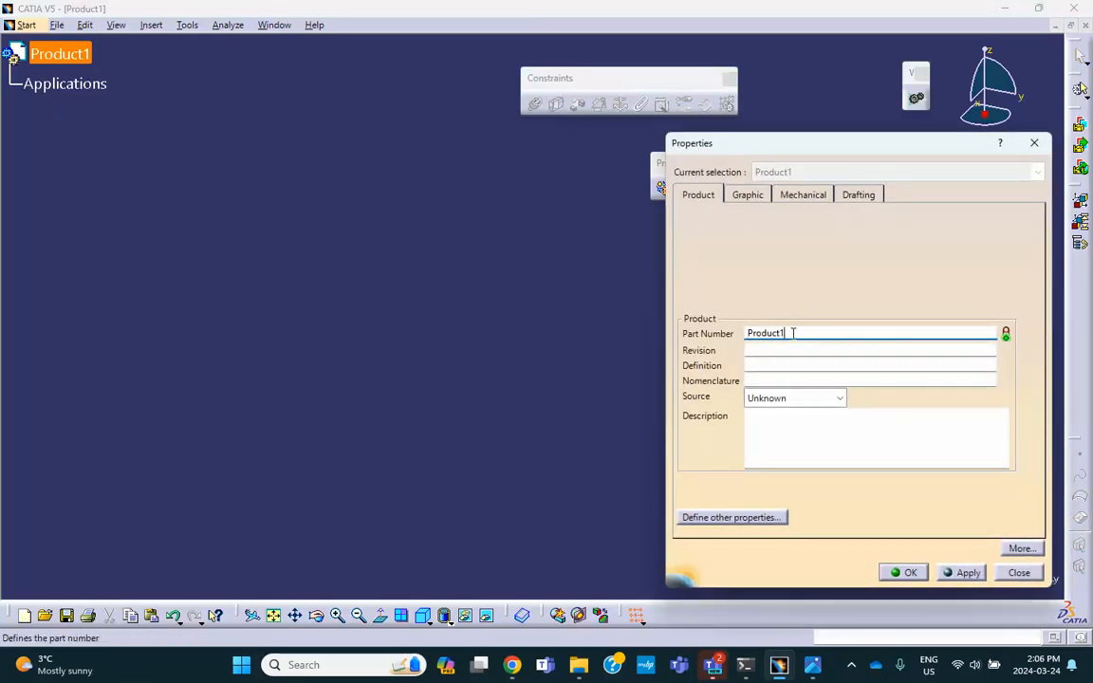
pyautogui.moveTo(786, 334); pyautogui.dragTo(658, 333)
pyautogui.write('TT09')
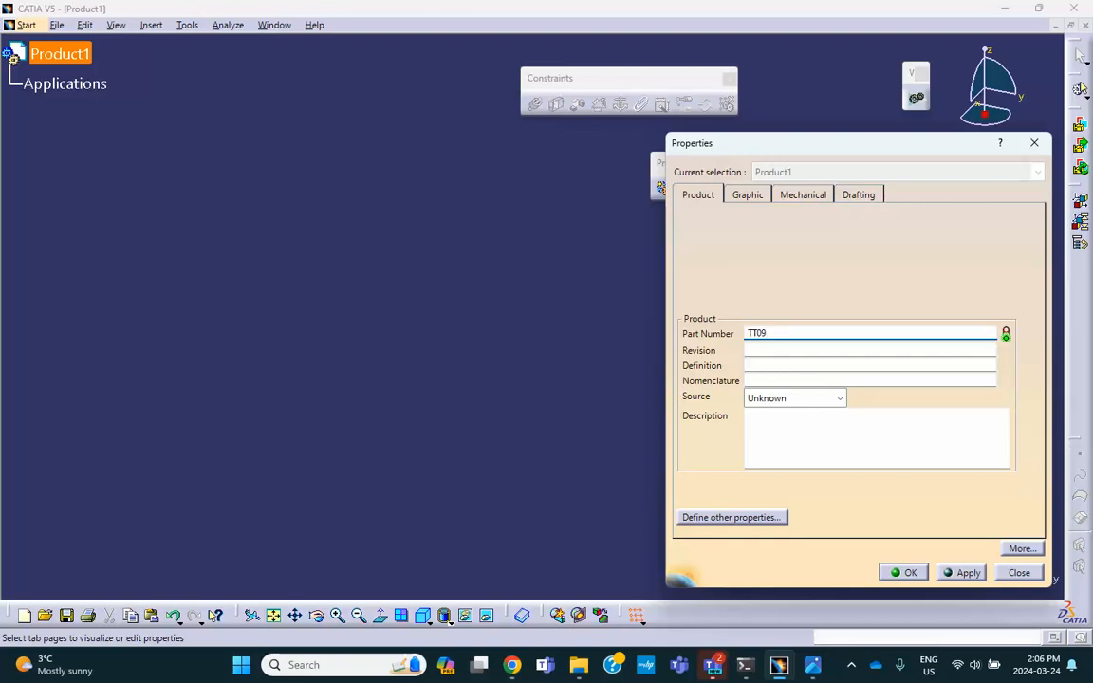
pyautogui.click(907, 573)
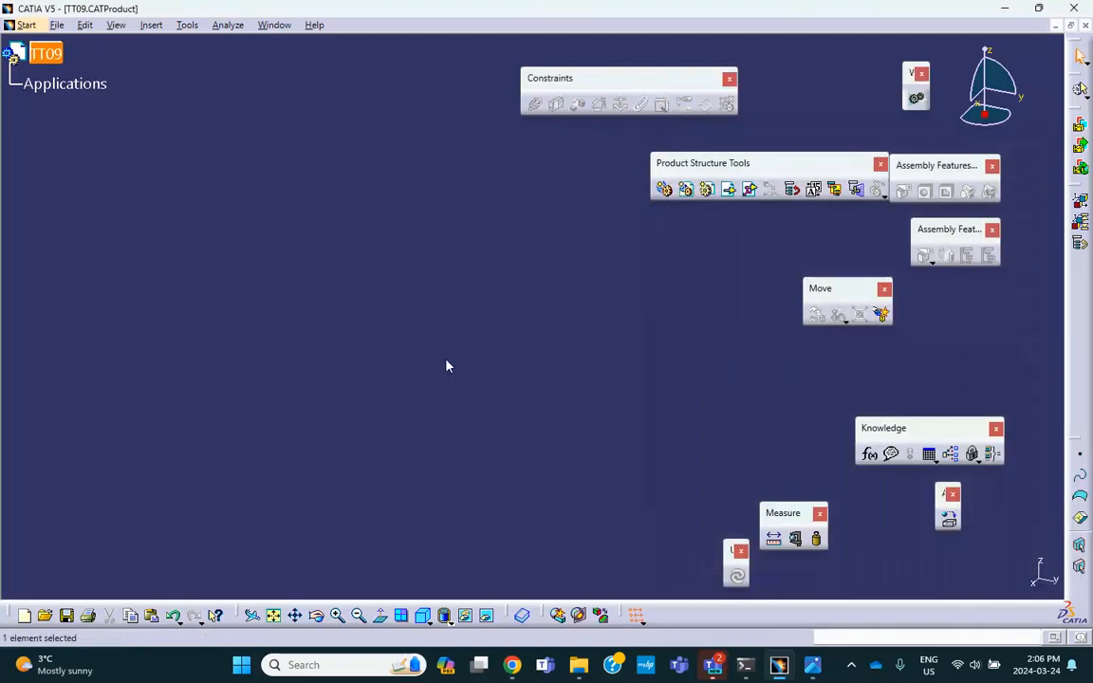
# Step: Save the product as TT09 in the Desktop folder Week_11_CAD_W24, inside Activities CAD Week 11 W24, Catia CAD Activity TT09 W24
pyautogui.click(59, 25)
pyautogui.click(107, 199)
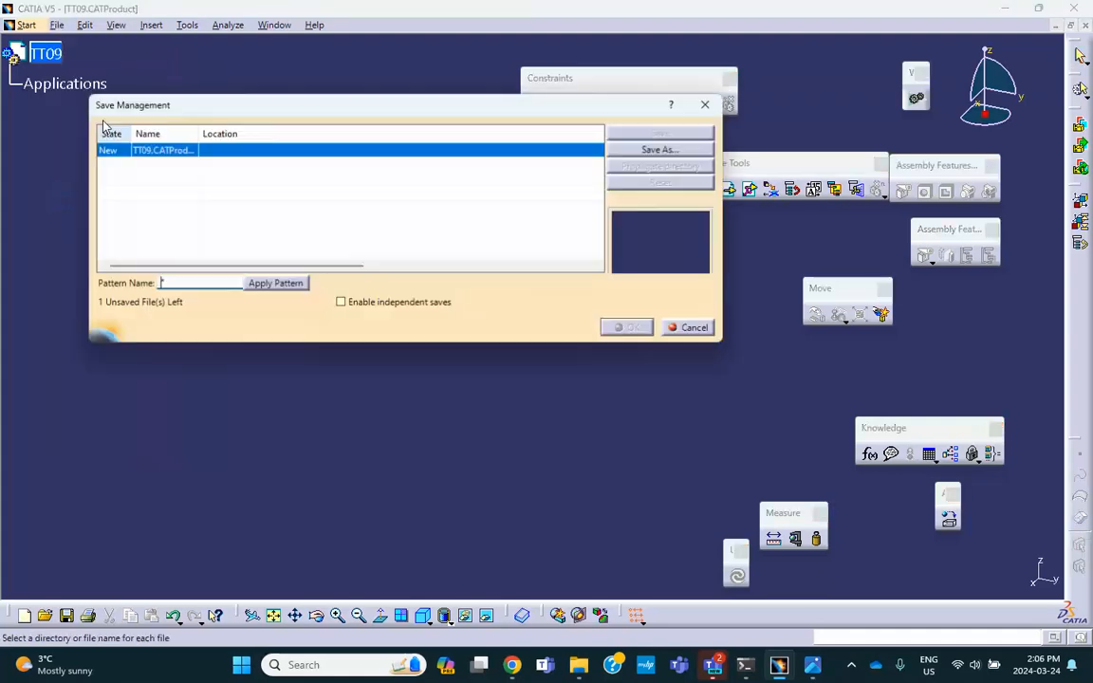
pyautogui.click(674, 150)
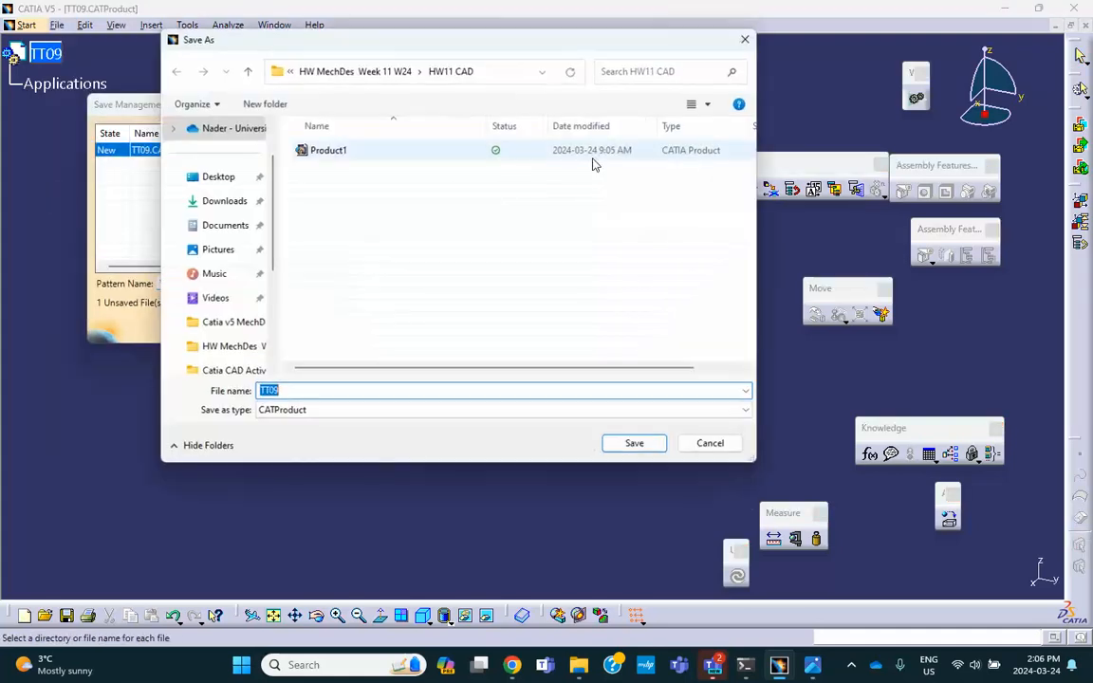
pyautogui.click(247, 71)
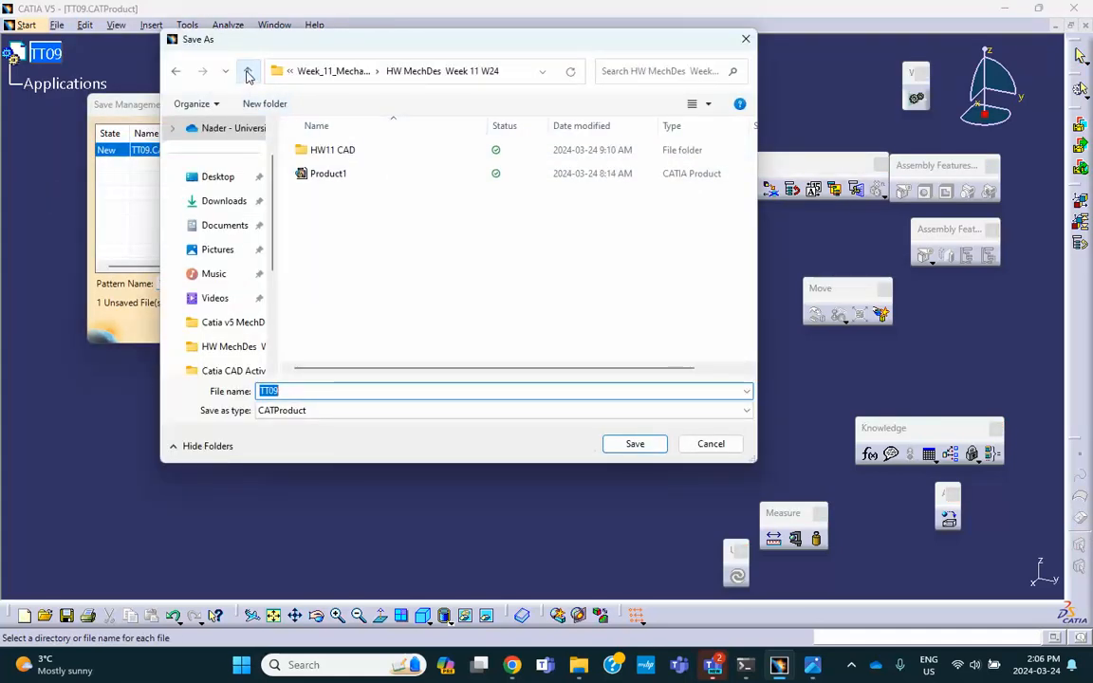
pyautogui.click(248, 71)
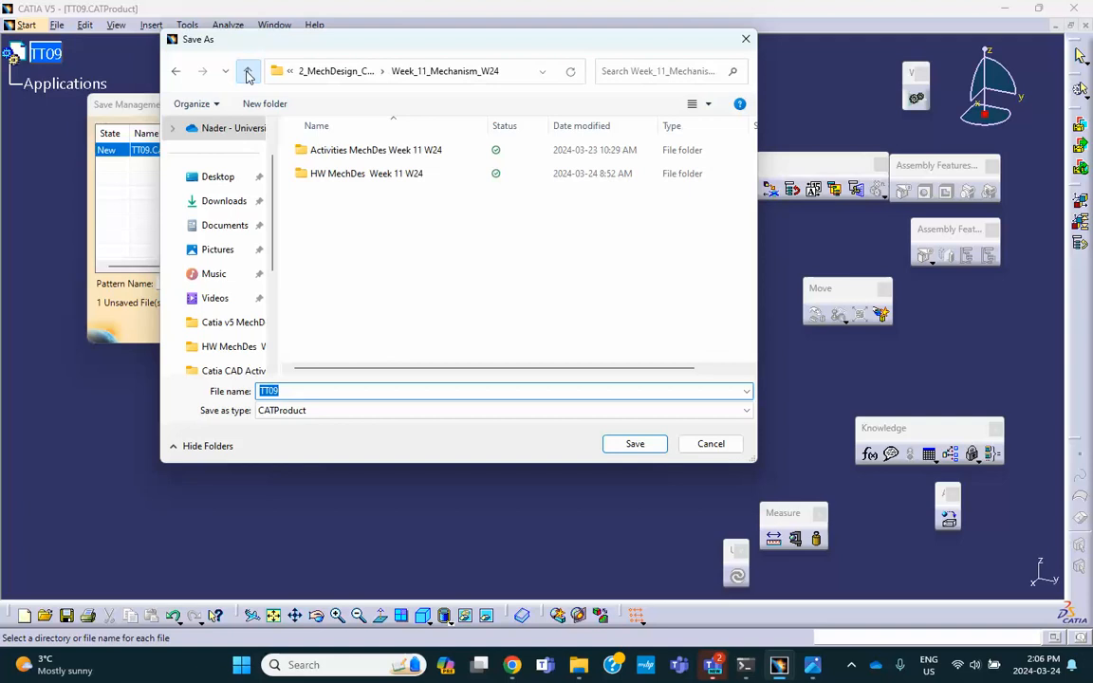
pyautogui.doubleClick(371, 152)
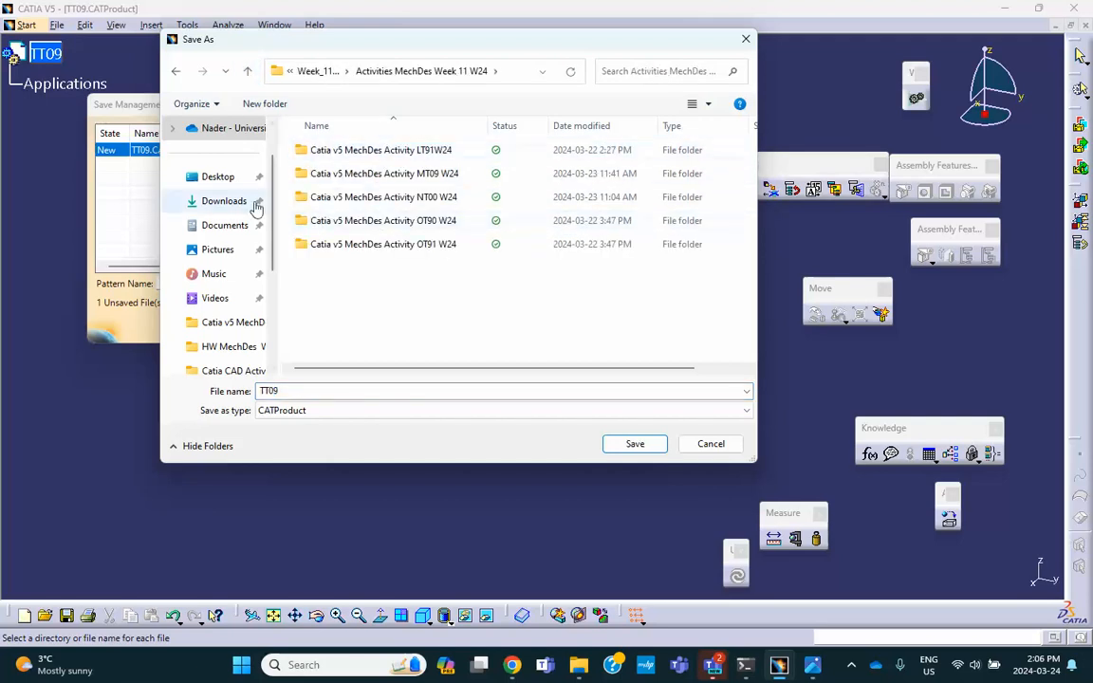
pyautogui.click(220, 178)
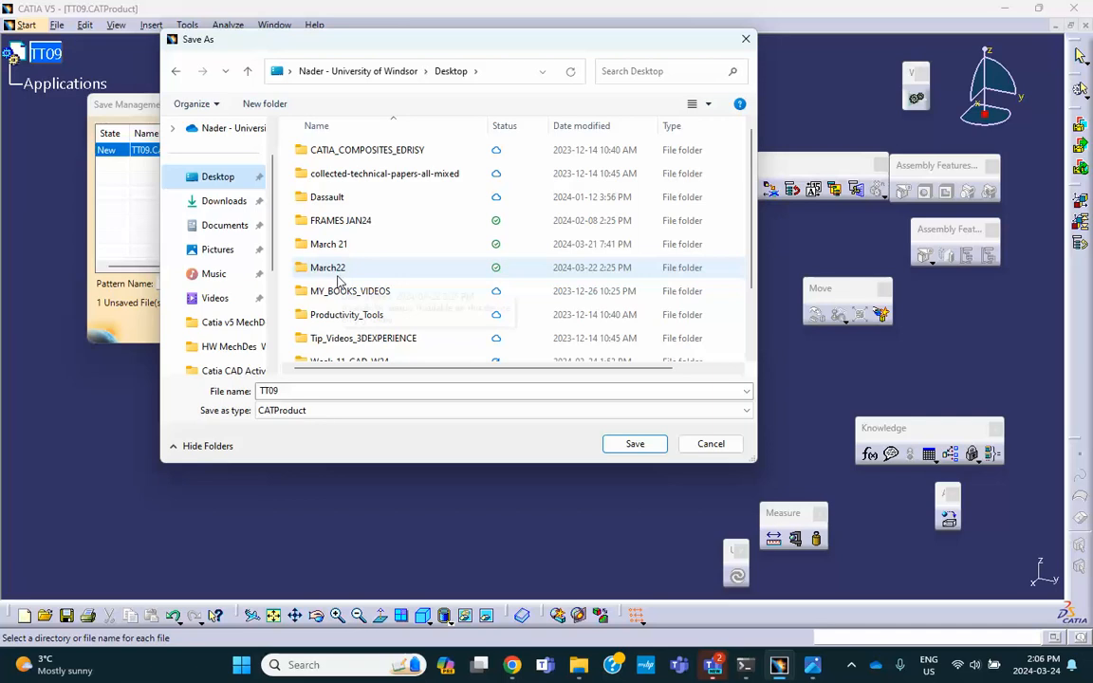
pyautogui.scroll(-2, 339, 280)
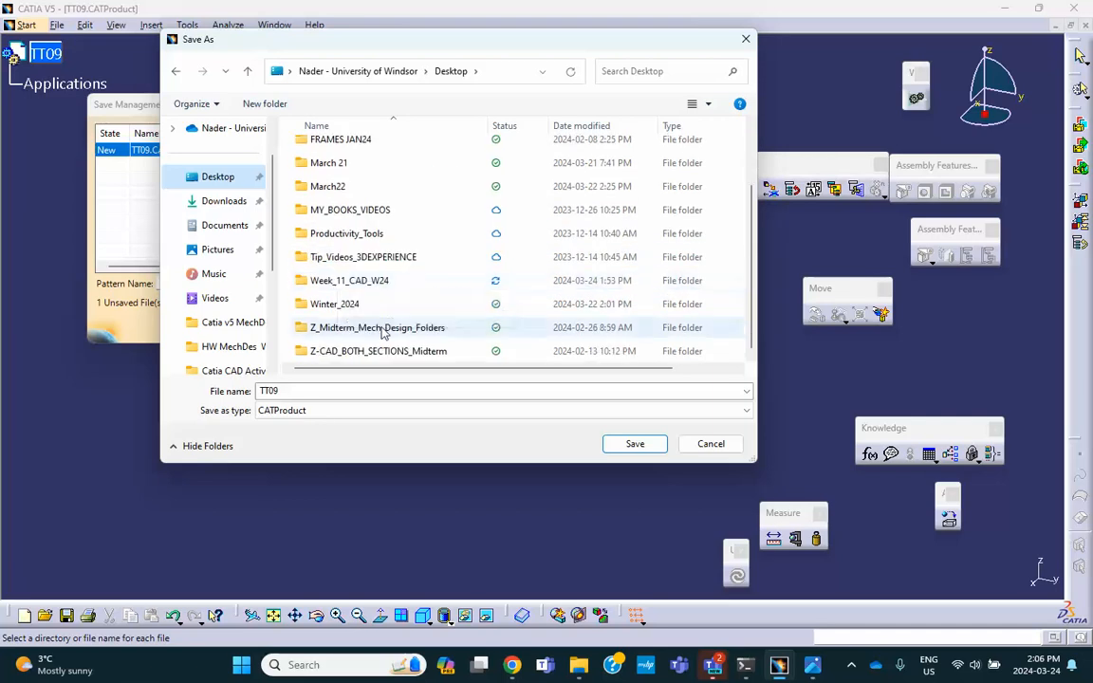
pyautogui.doubleClick(349, 281)
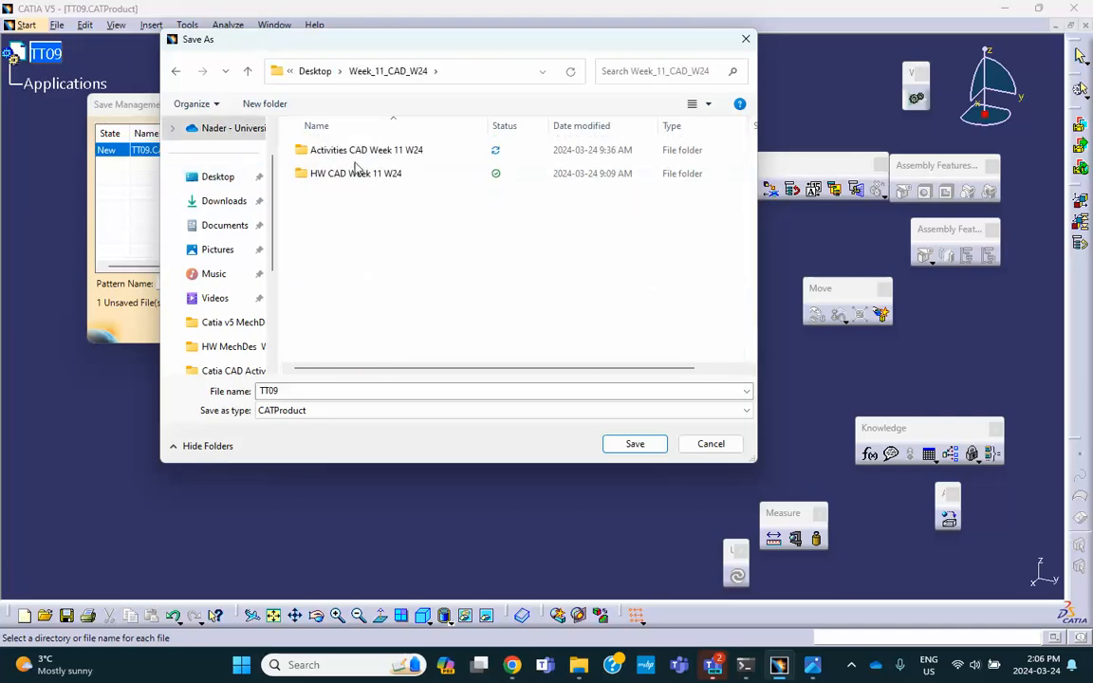
pyautogui.doubleClick(334, 155)
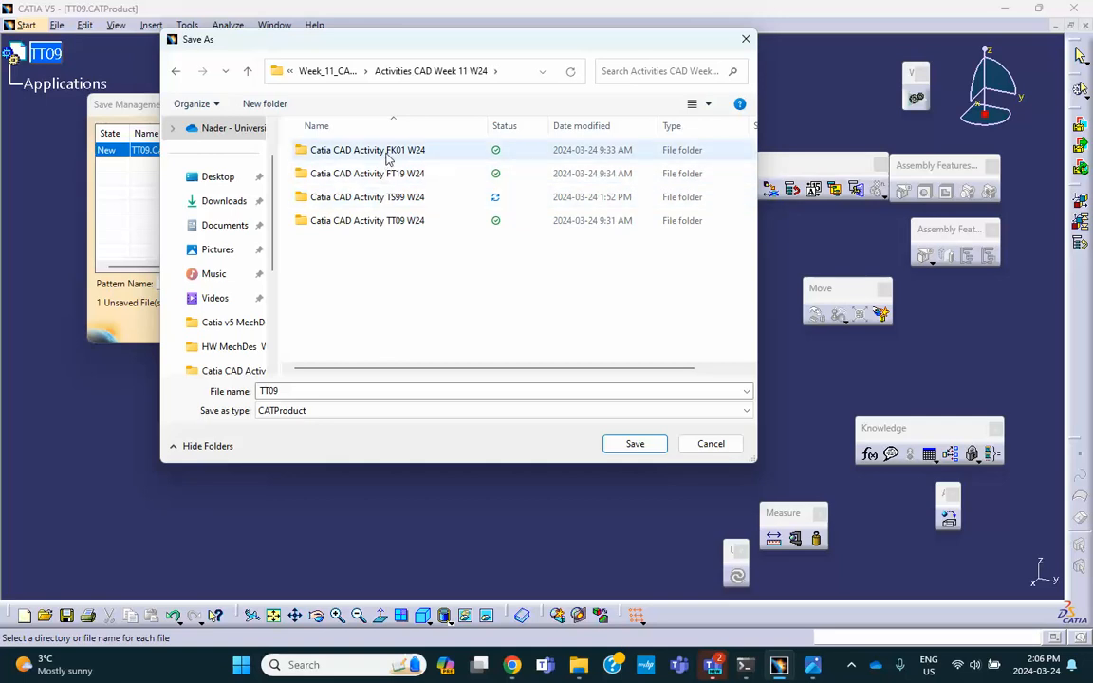
pyautogui.doubleClick(370, 220)
pyautogui.click(635, 443)
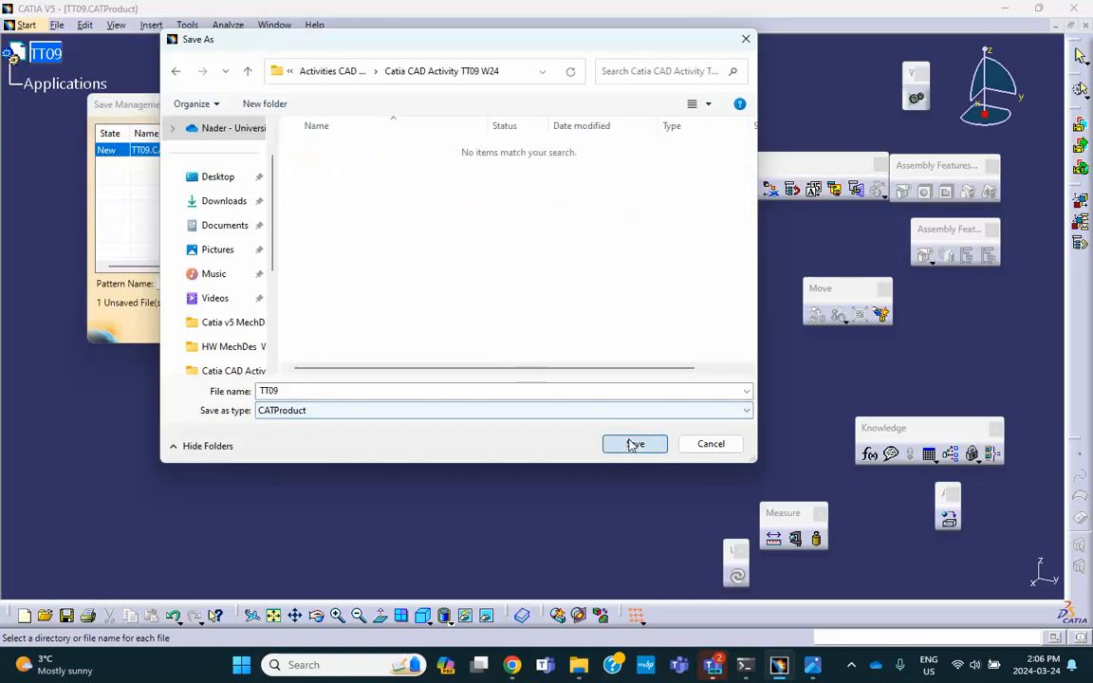
pyautogui.click(634, 328)
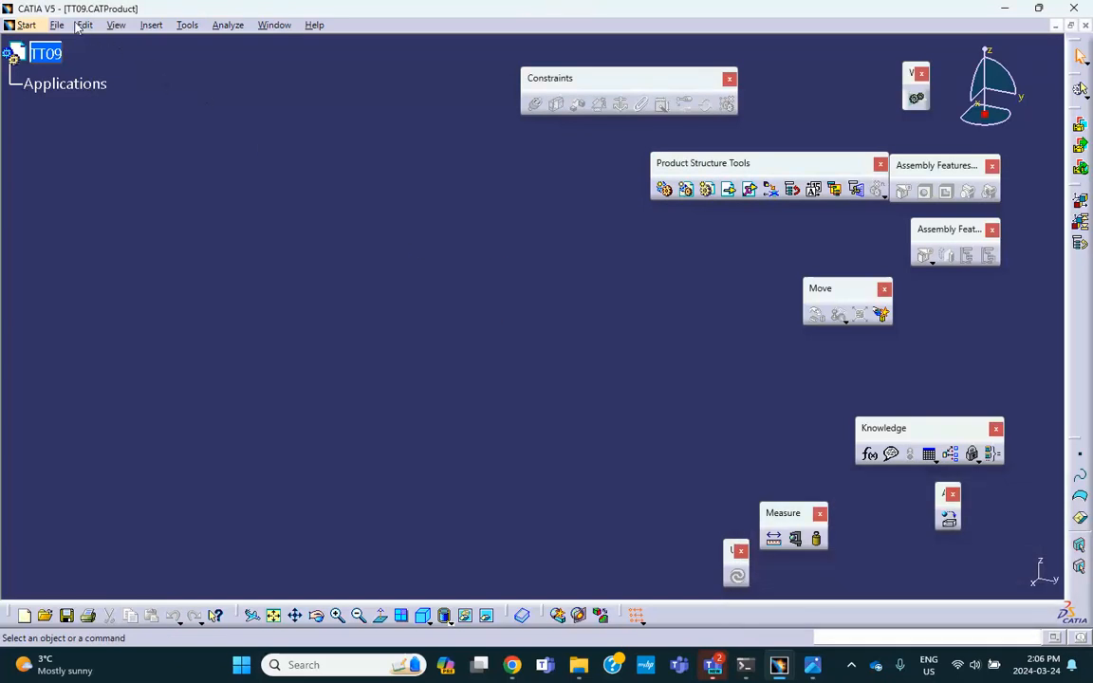
# Step: Insert a new part into the TT09 assembly
pyautogui.click(152, 25)
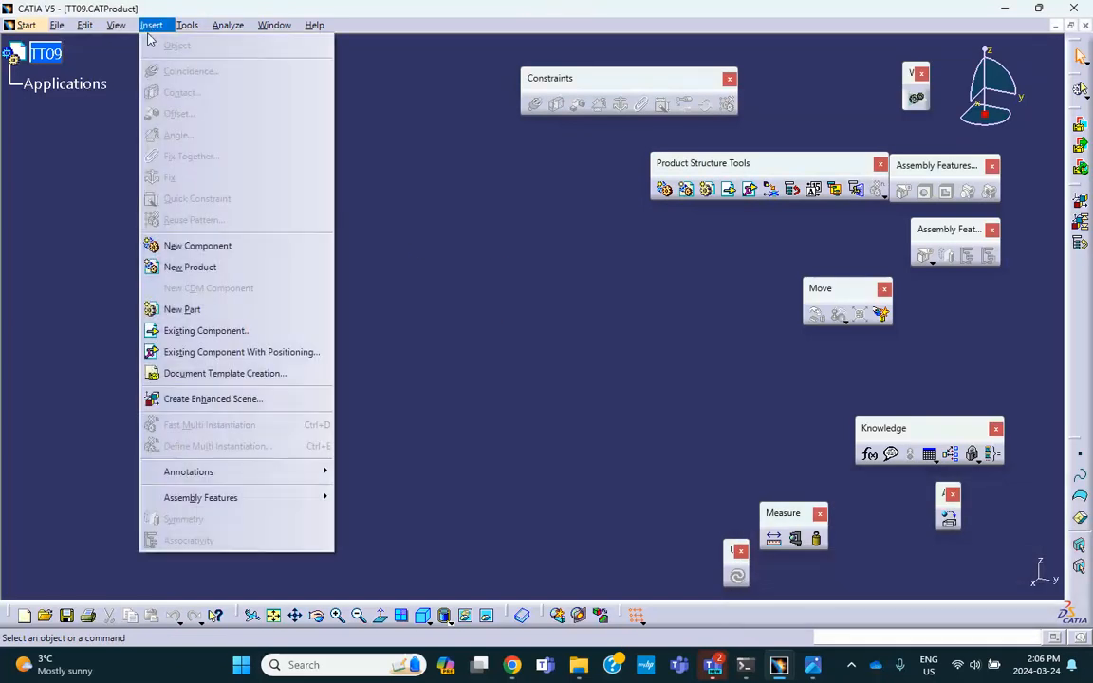
pyautogui.click(176, 310)
pyautogui.click(43, 54)
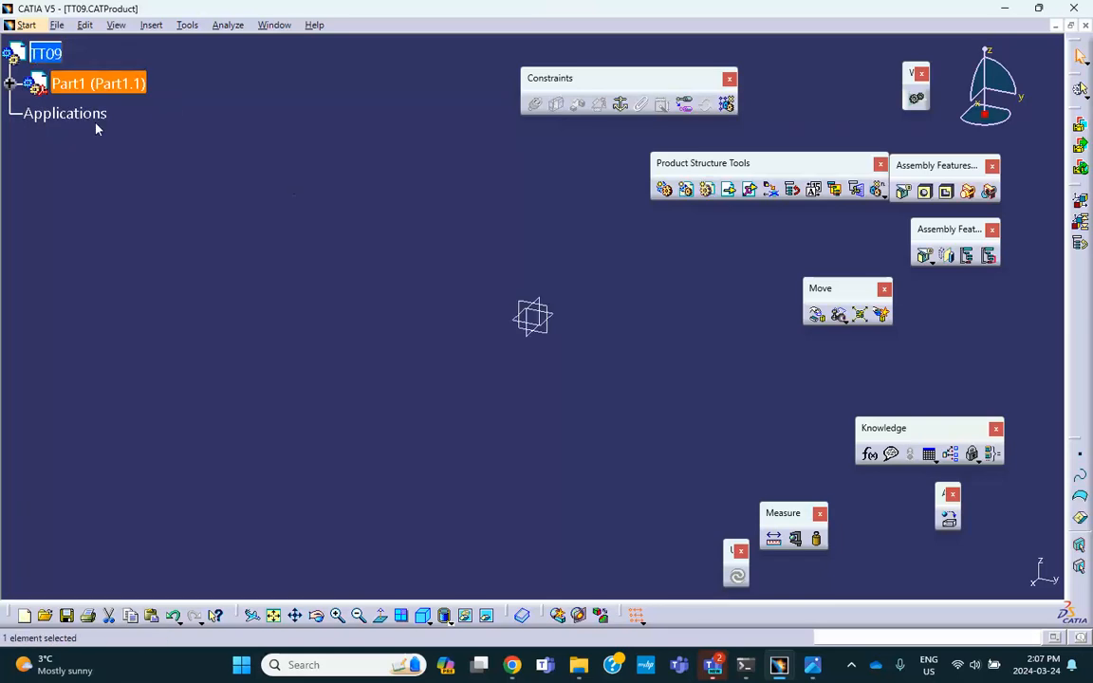
# Step: Set both the instance name and the part number of the new part to base
pyautogui.click(11, 85)
pyautogui.rightClick(93, 83)
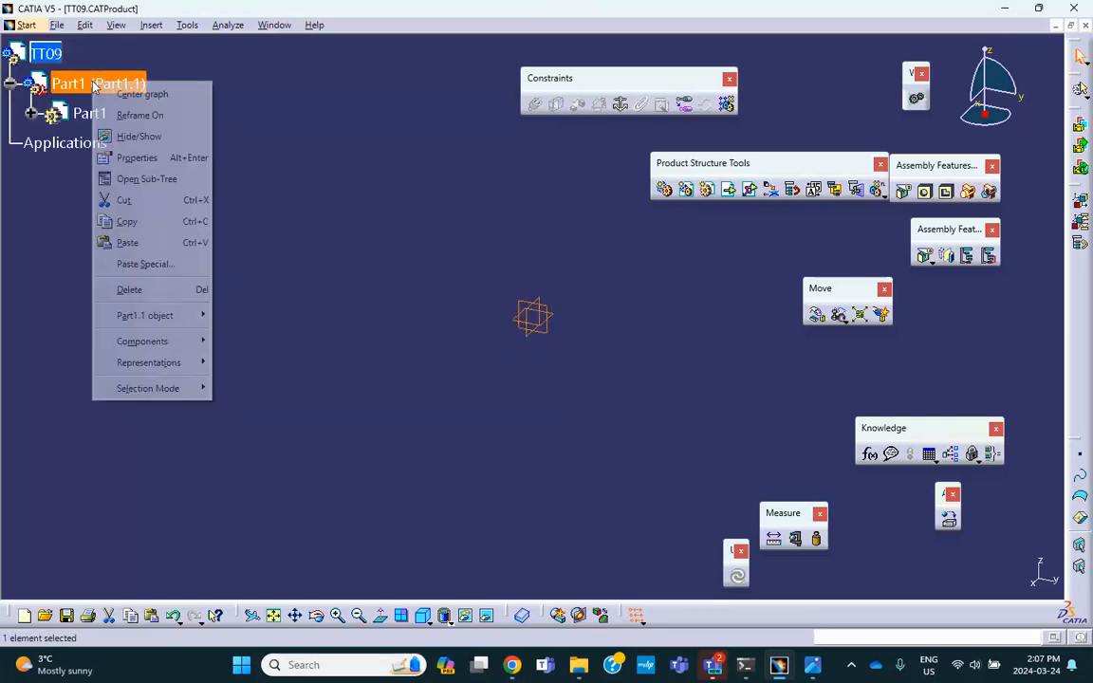
pyautogui.click(124, 159)
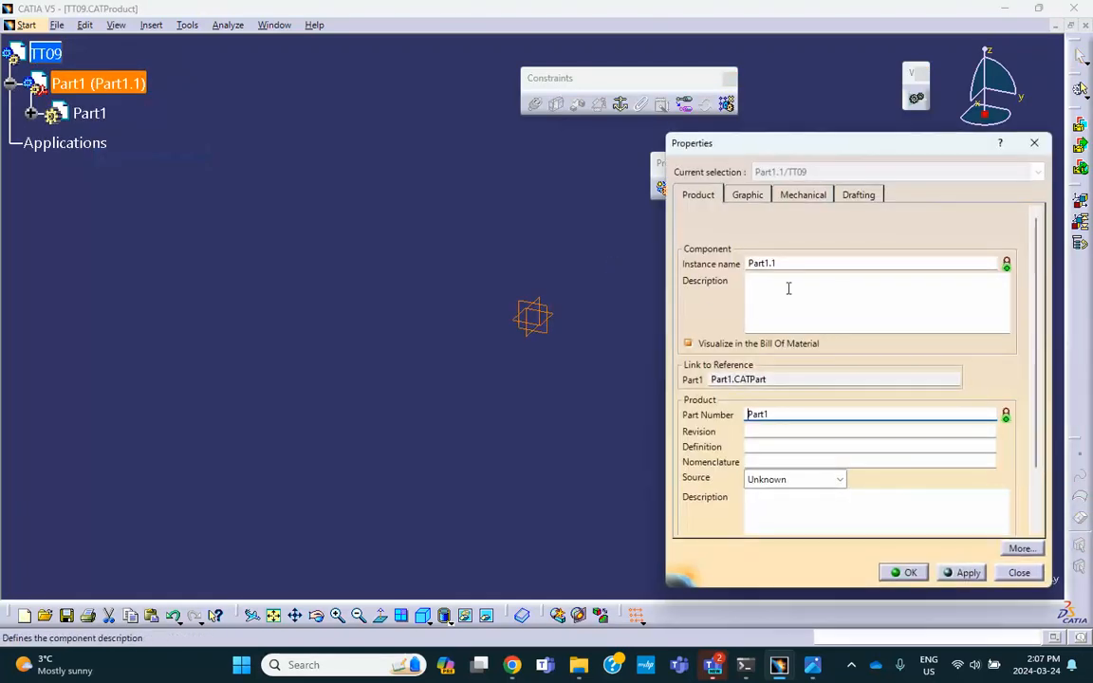
pyautogui.doubleClick(784, 265)
pyautogui.write('b')
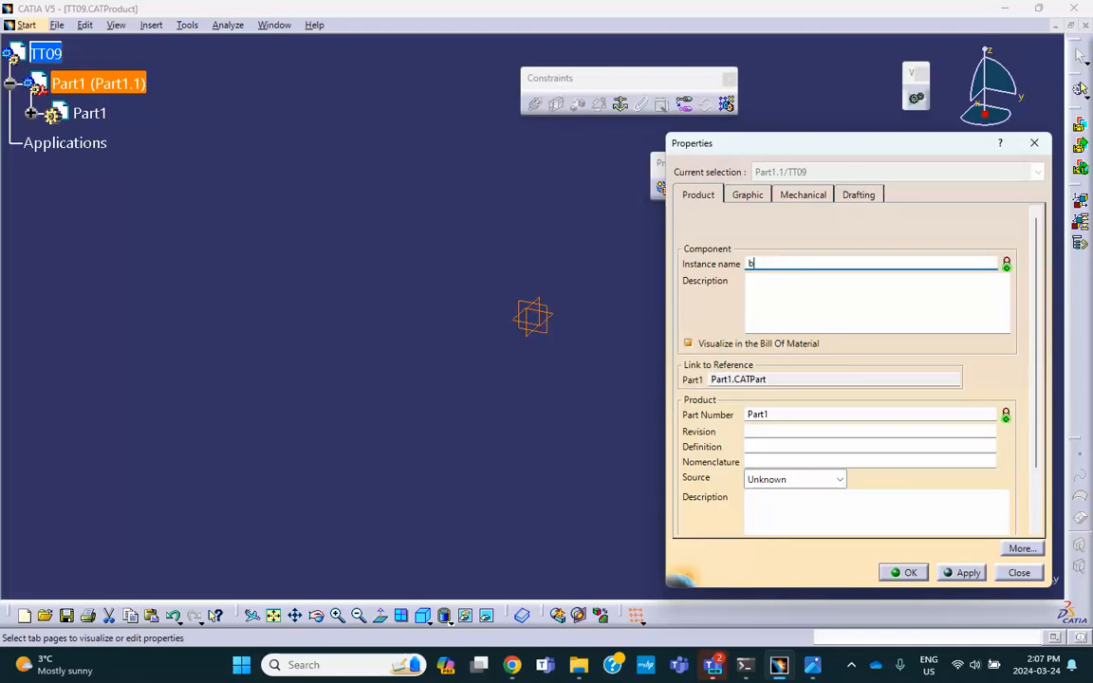
pyautogui.doubleClick(777, 414)
pyautogui.write('base')
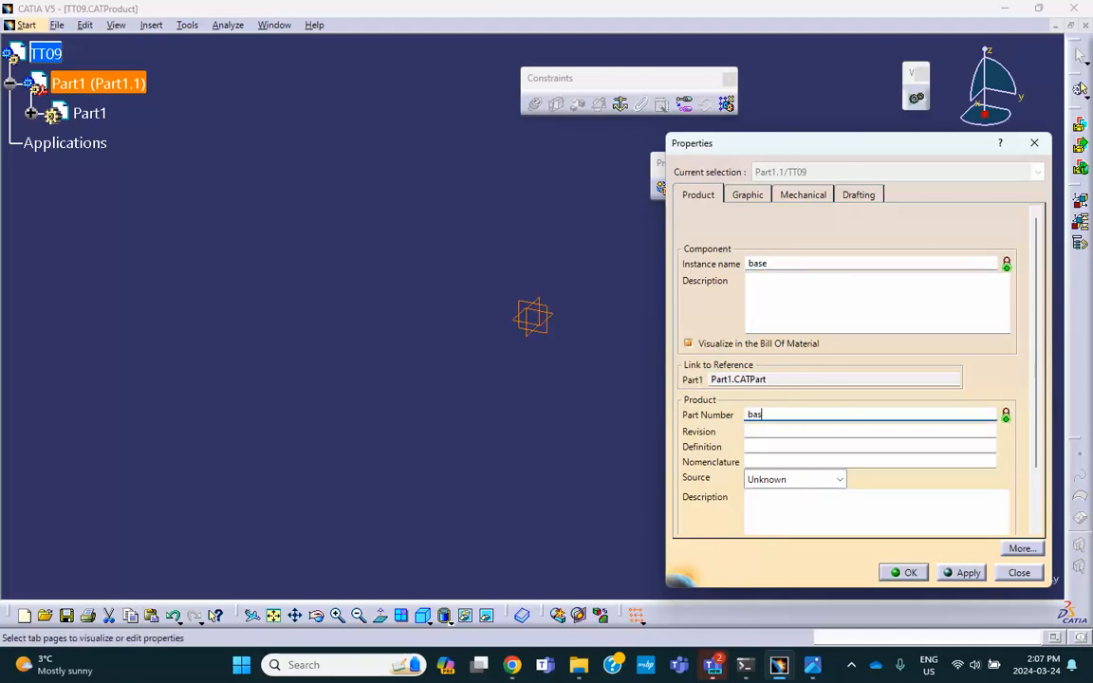
pyautogui.click(909, 573)
# Step: Sketch a small circle and a large concentric circle centred at the origin on the xy plane of the base part
pyautogui.doubleClick(88, 113)
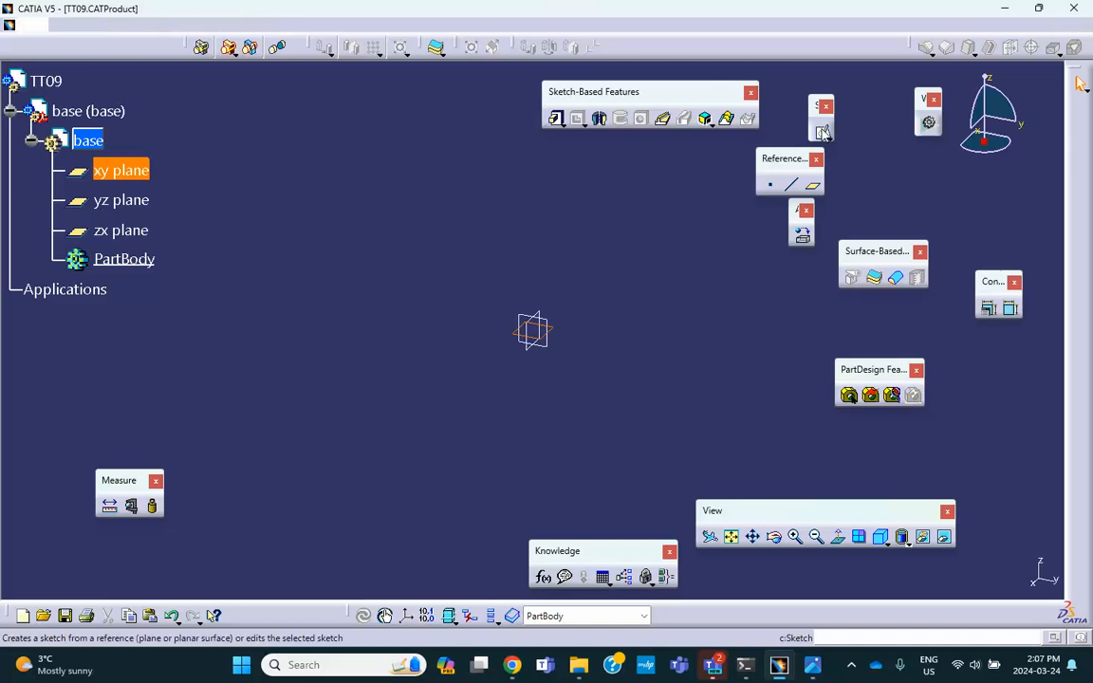
pyautogui.click(822, 131)
pyautogui.click(701, 131)
pyautogui.click(533, 316)
pyautogui.click(546, 332)
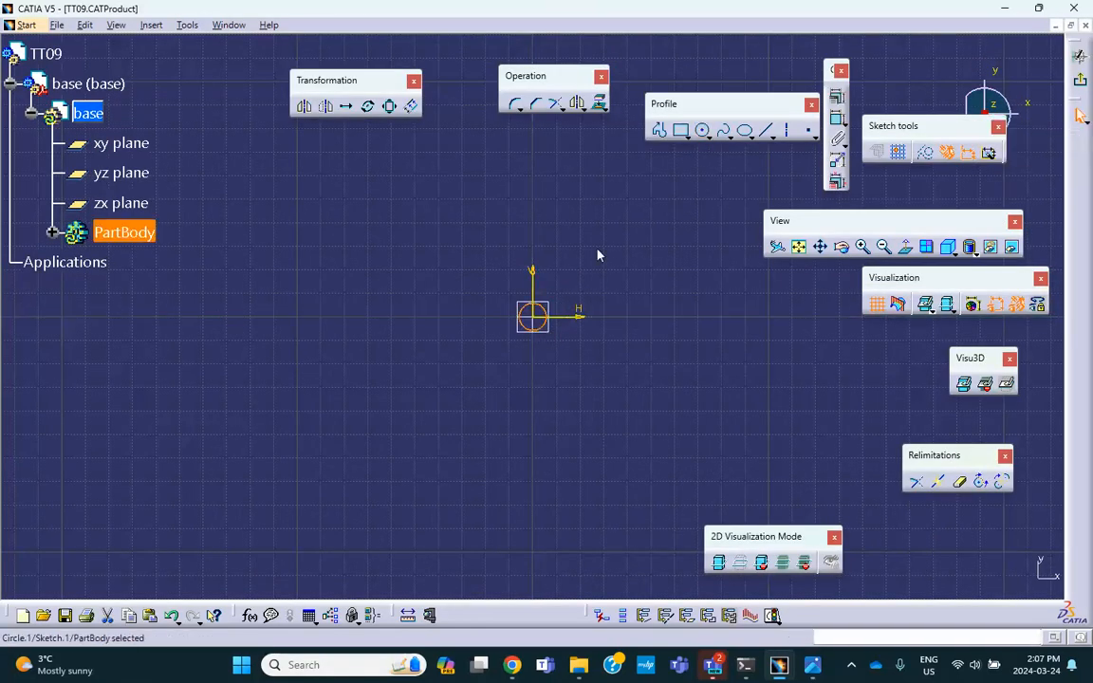
pyautogui.click(702, 132)
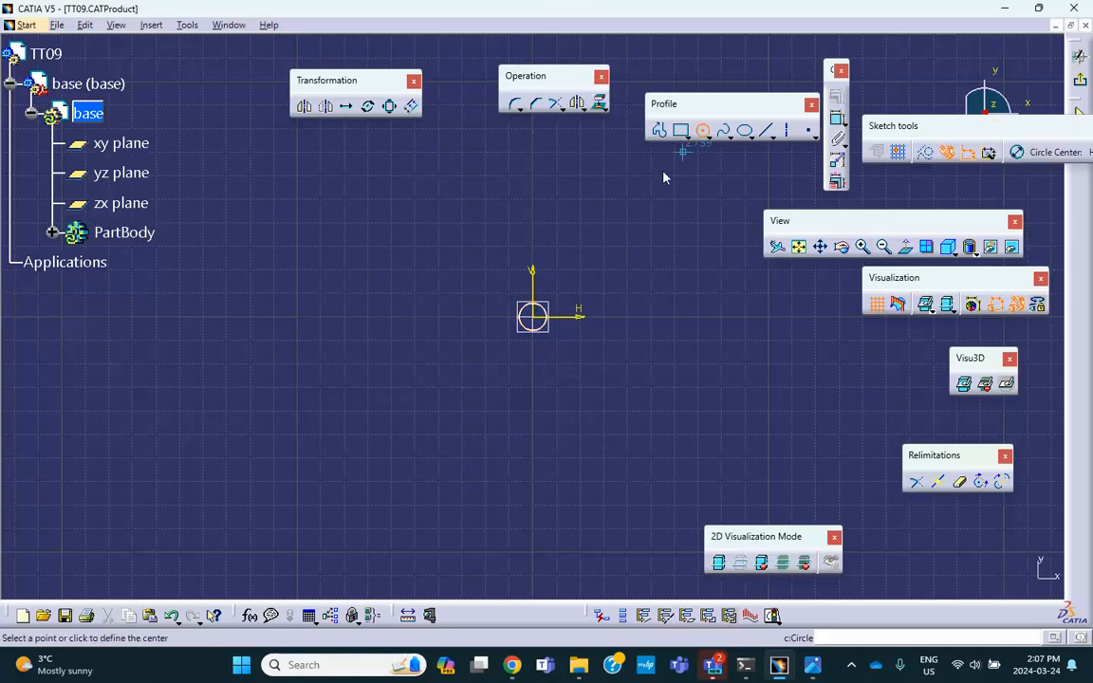
pyautogui.click(533, 317)
pyautogui.click(716, 469)
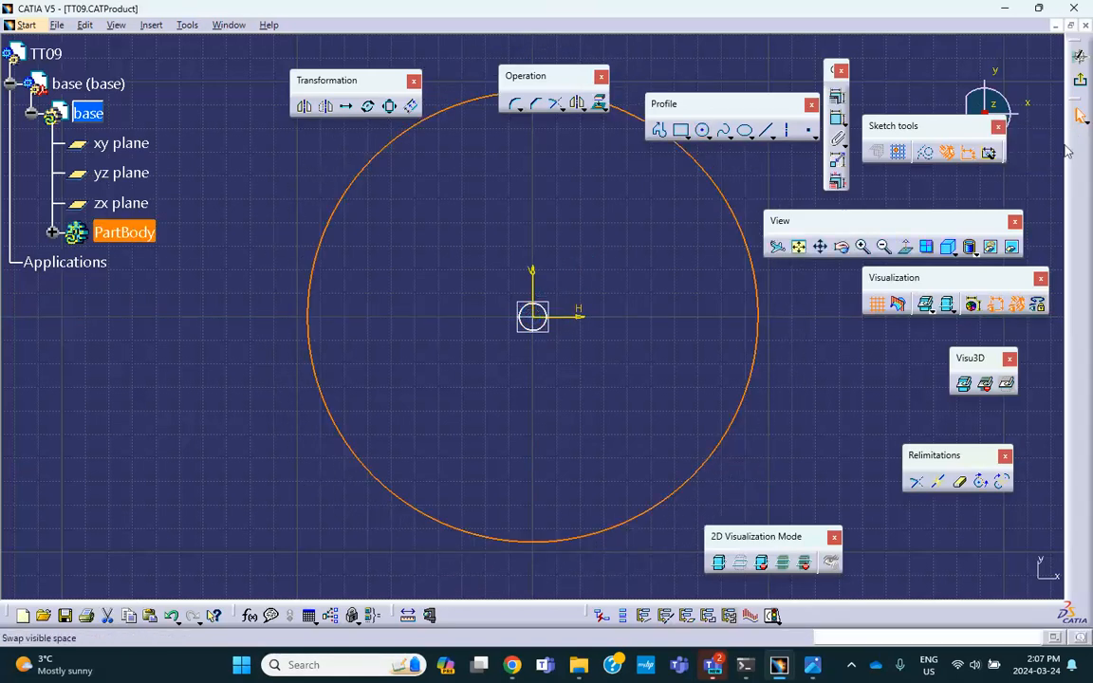
pyautogui.click(1079, 82)
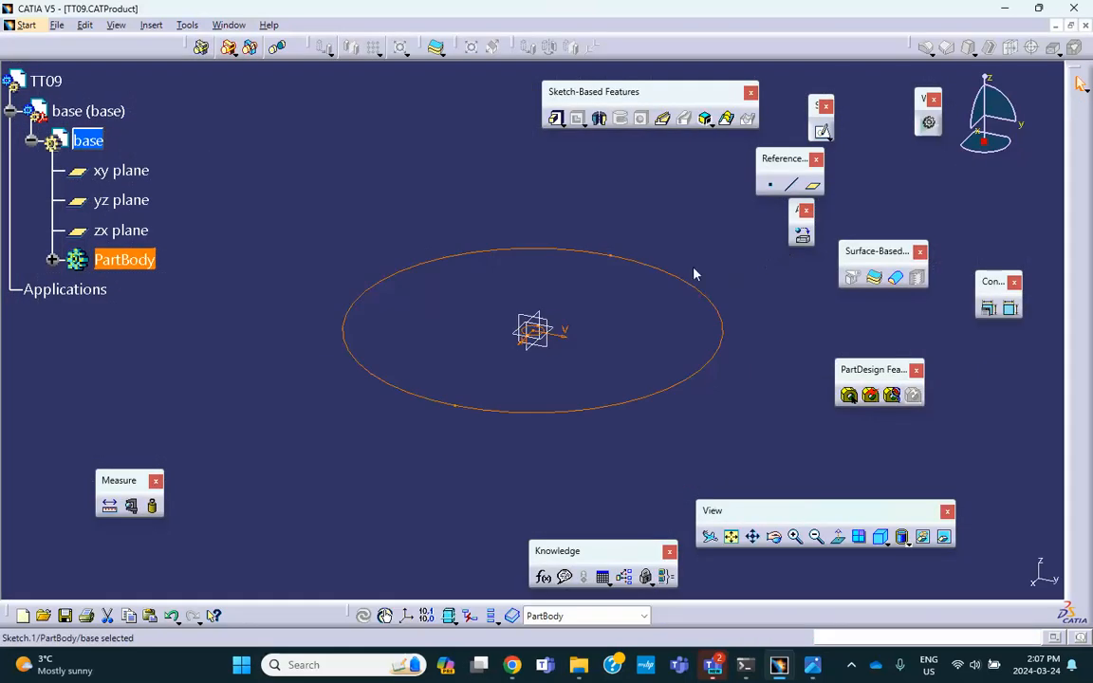
# Step: Pad the two-circle sketch by 0.5 in to form the base disk with its central hole
pyautogui.click(555, 118)
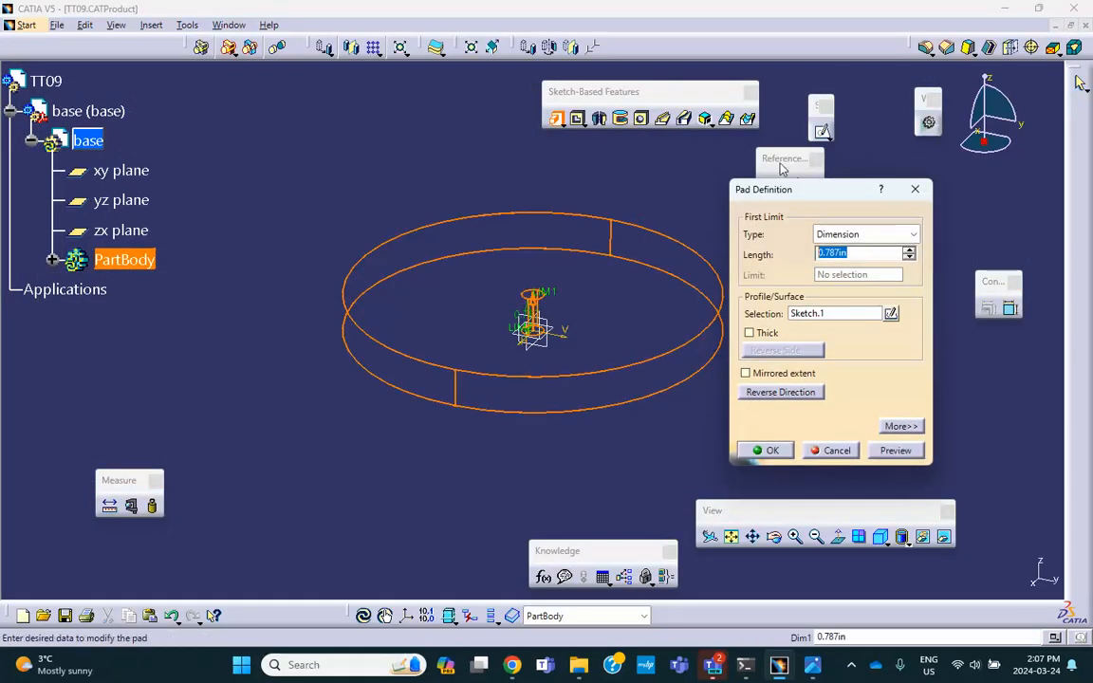
pyautogui.write('.5')
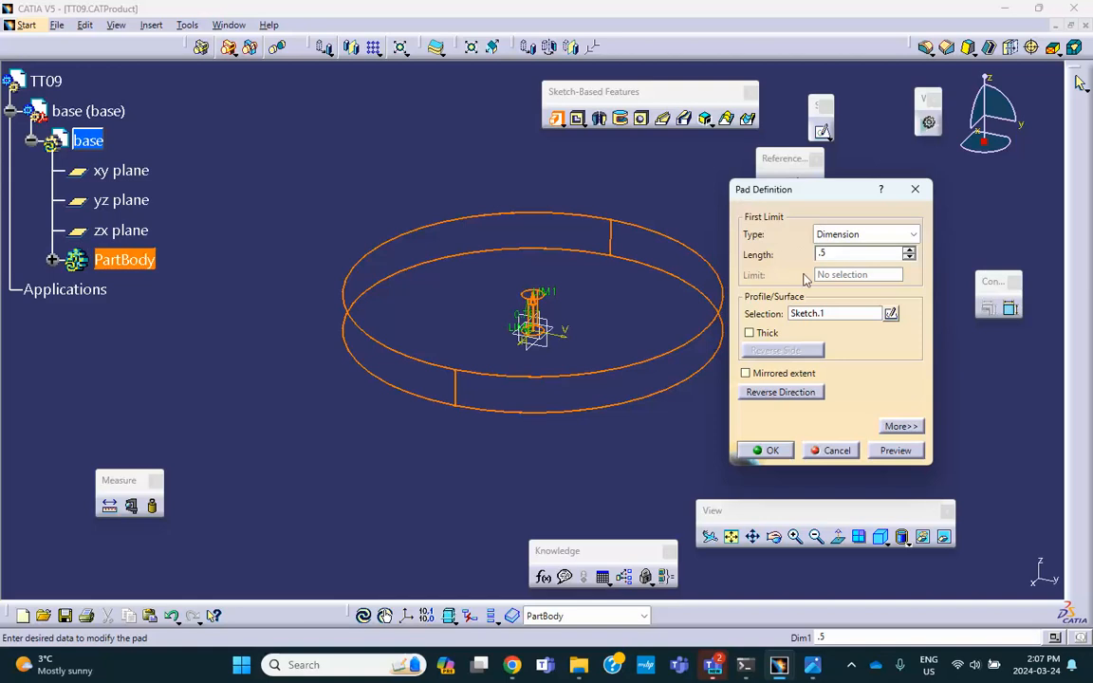
pyautogui.click(782, 446)
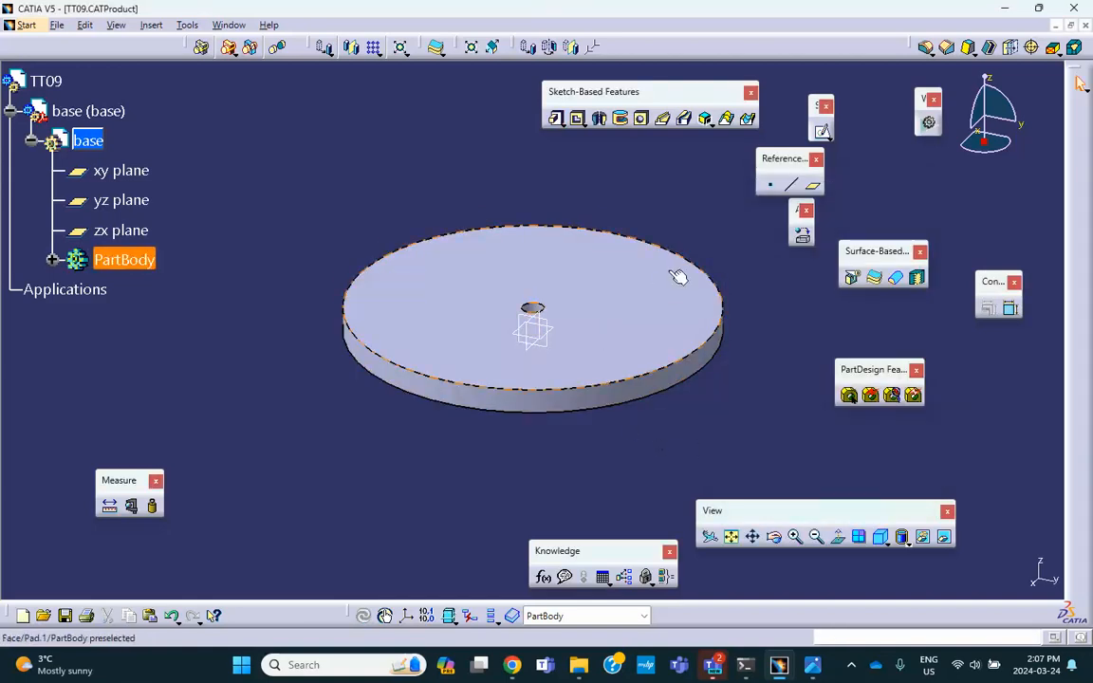
# Step: Insert a second new part into the TT09 assembly, using the assembly origin as its origin point
pyautogui.moveTo(686, 248); pyautogui.dragTo(591, 244, button='middle')
pyautogui.scroll(-1, 159, 202)
pyautogui.scroll(4, 142, 140)
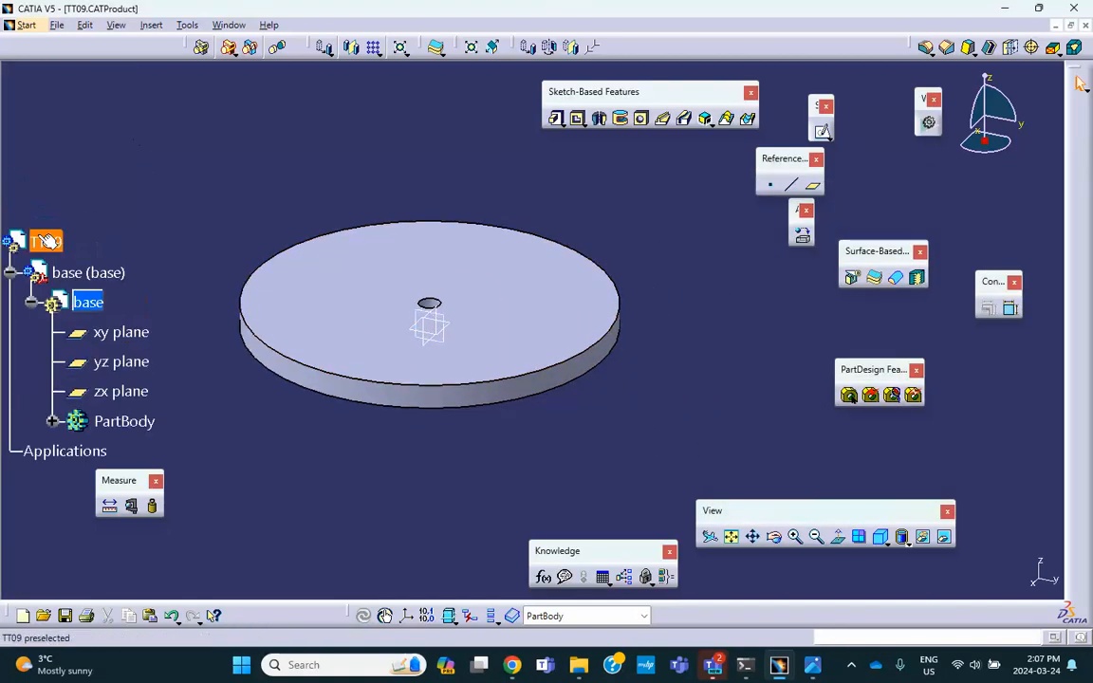
pyautogui.doubleClick(46, 243)
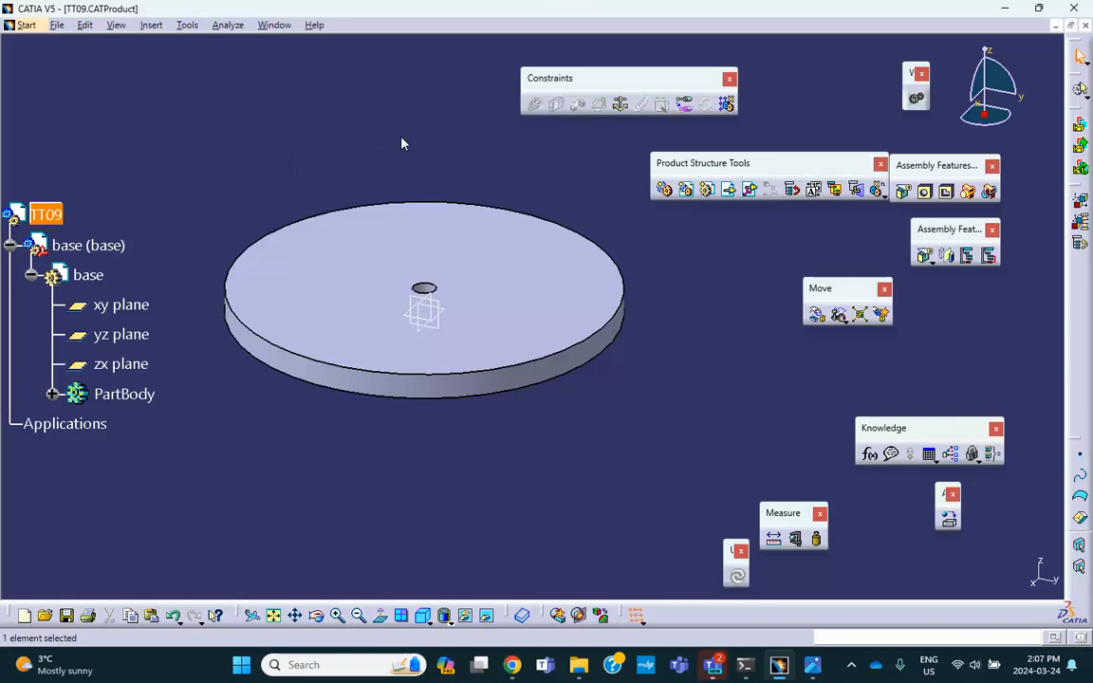
pyautogui.click(152, 25)
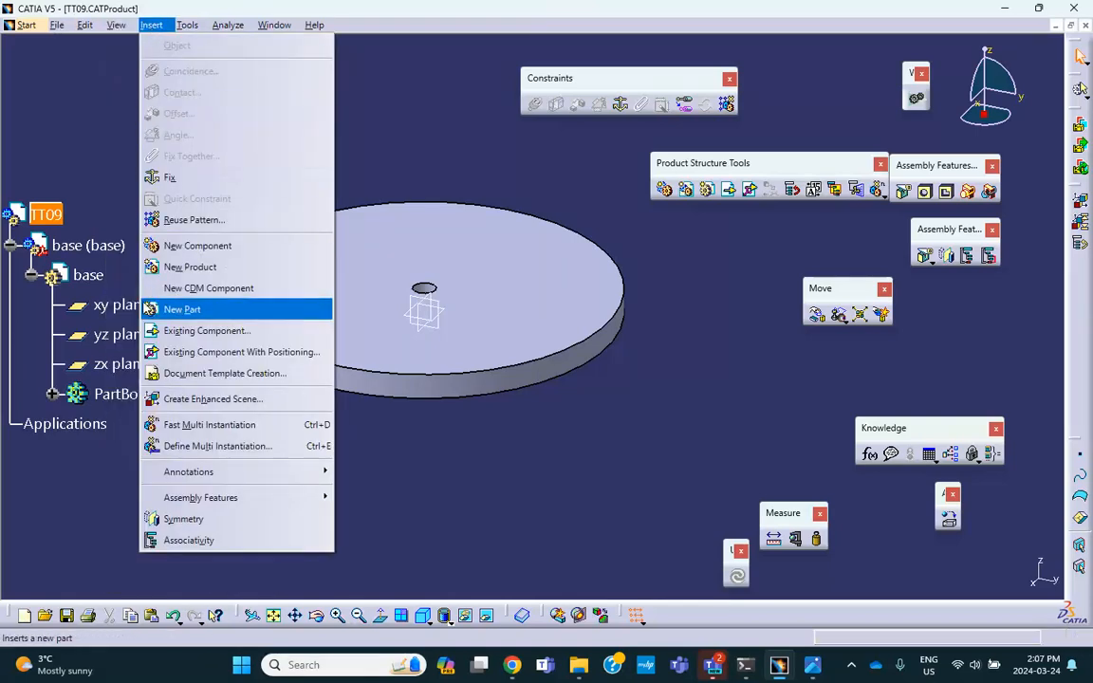
pyautogui.click(147, 309)
pyautogui.click(50, 216)
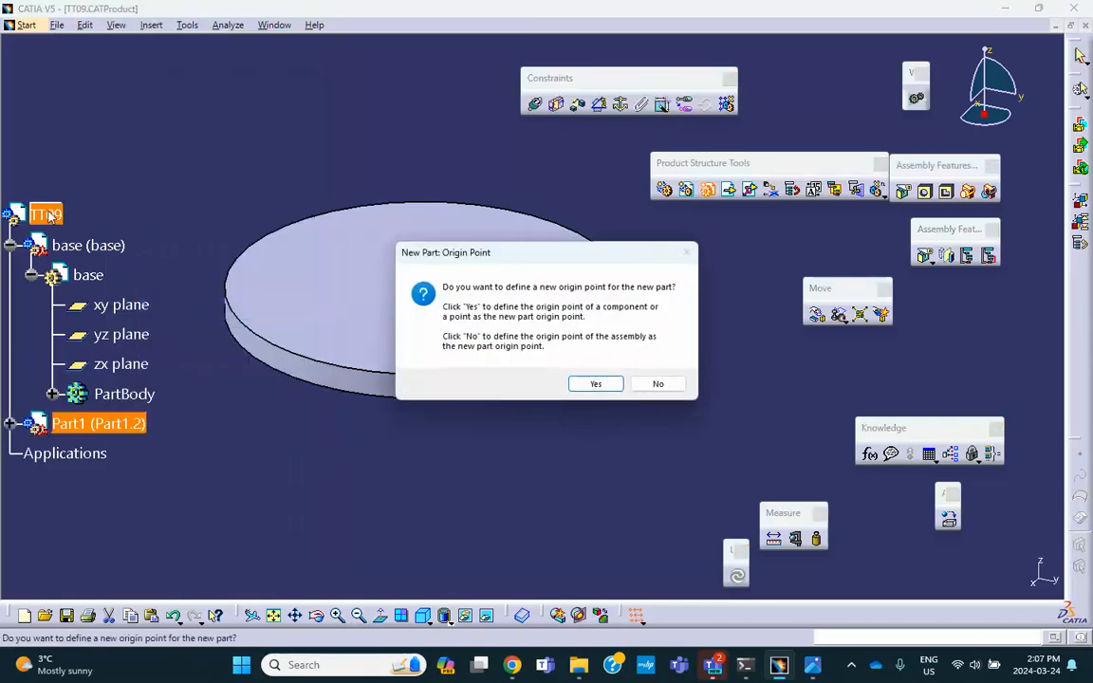
pyautogui.click(658, 384)
# Step: Set both the instance name and the part number of the second new part to shaft
pyautogui.rightClick(133, 197)
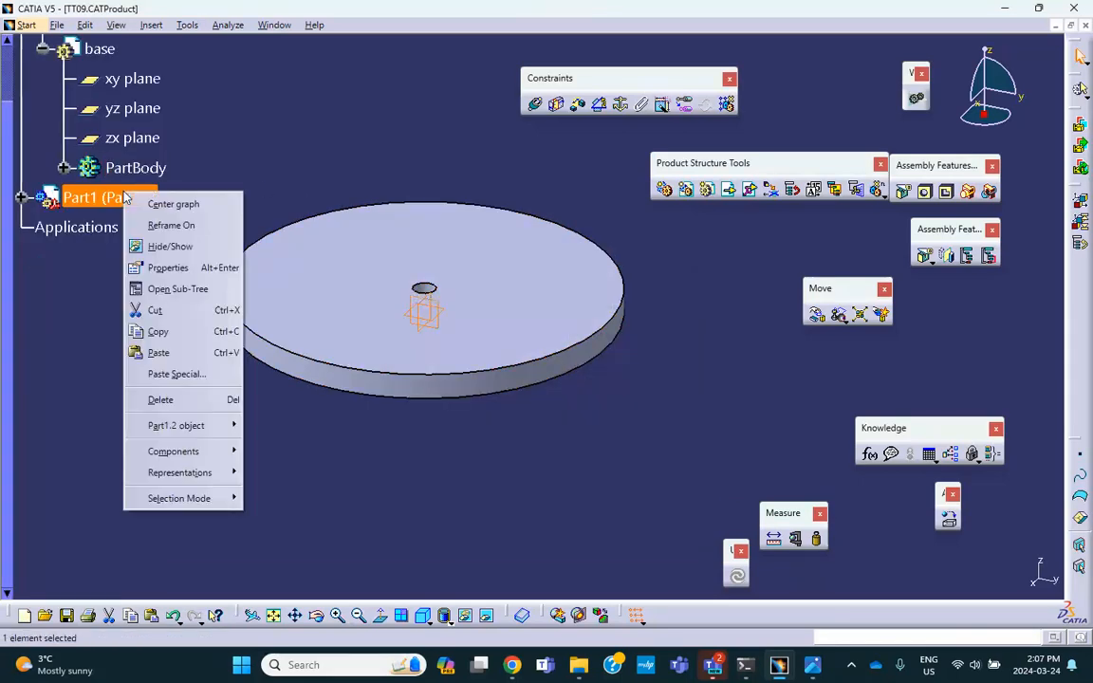
pyautogui.click(159, 267)
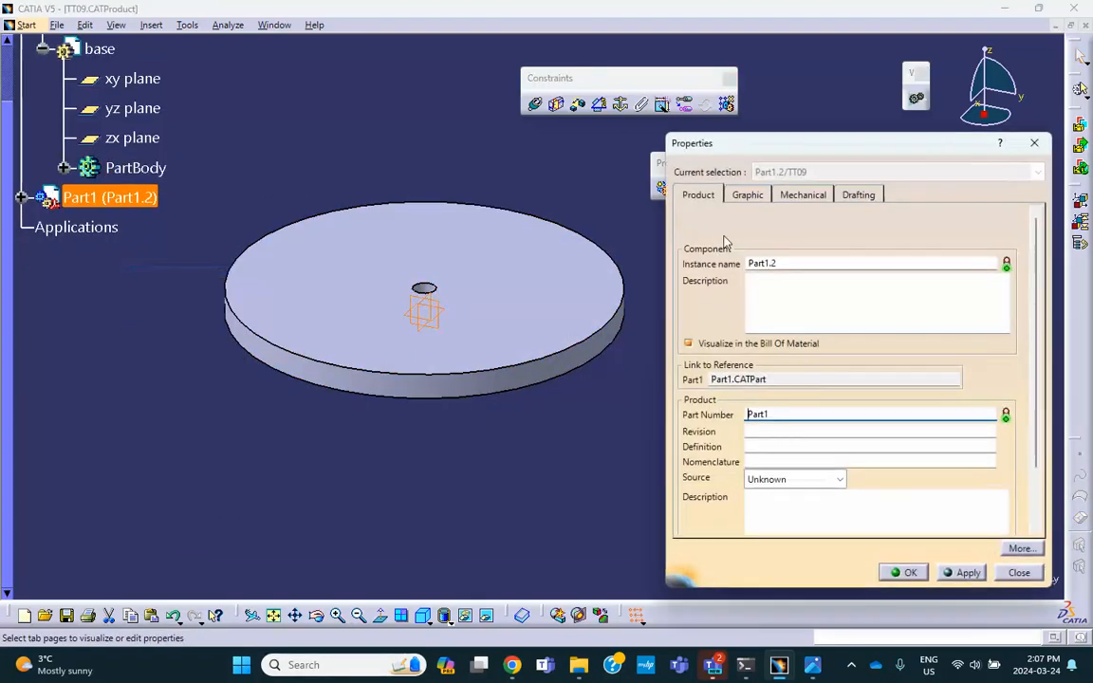
pyautogui.write('shaft')
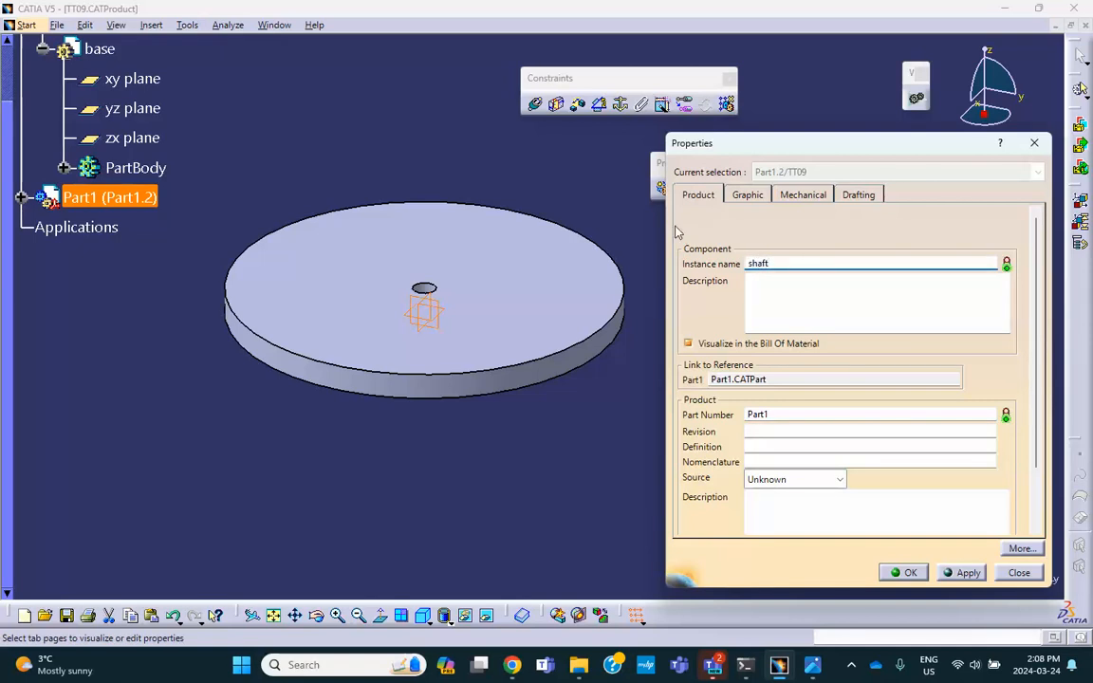
pyautogui.doubleClick(773, 414)
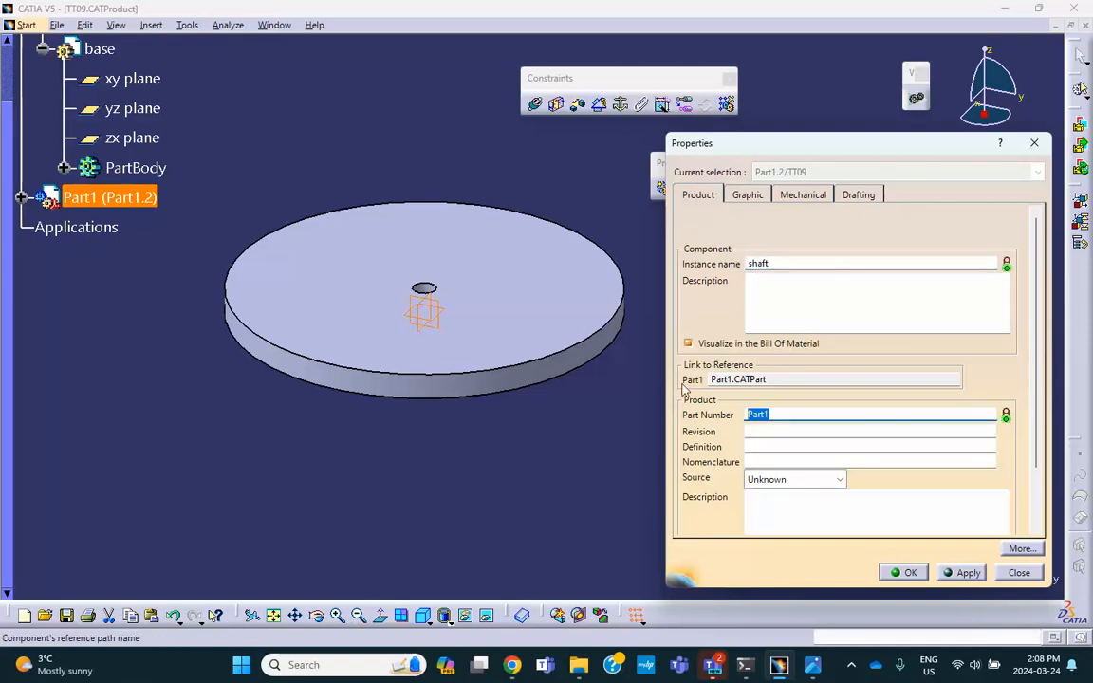
pyautogui.write('shaft')
pyautogui.click(904, 572)
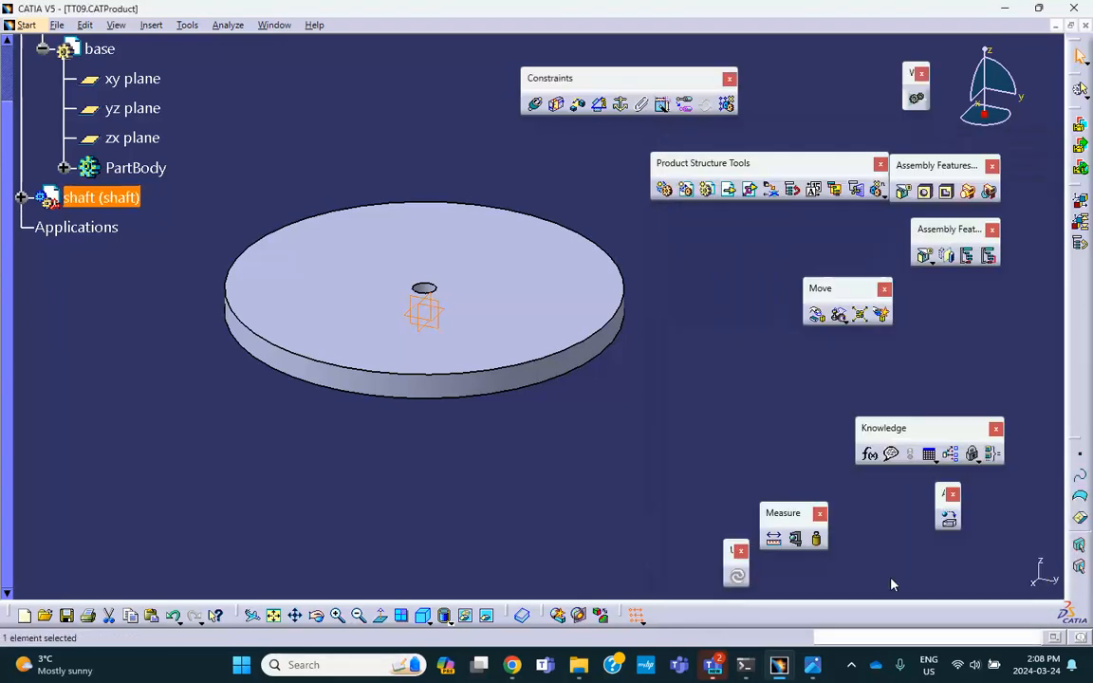
# Step: In the shaft part, create a sketch on its xy plane containing the projected edge of the base's central hole
pyautogui.click(20, 197)
pyautogui.doubleClick(102, 228)
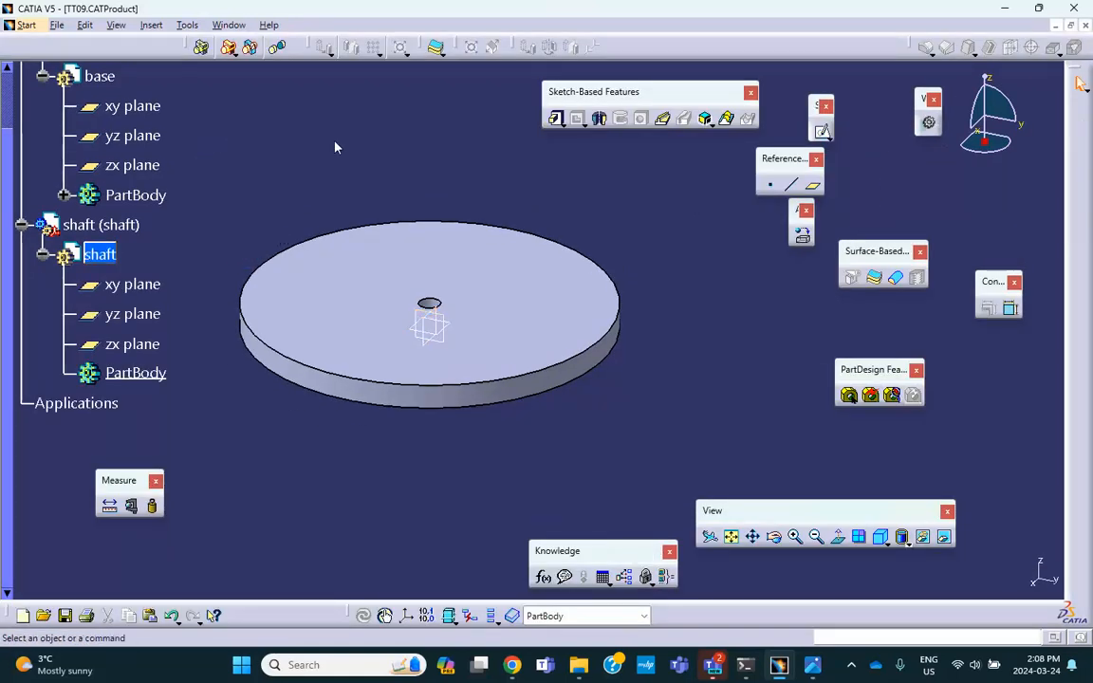
pyautogui.click(444, 324)
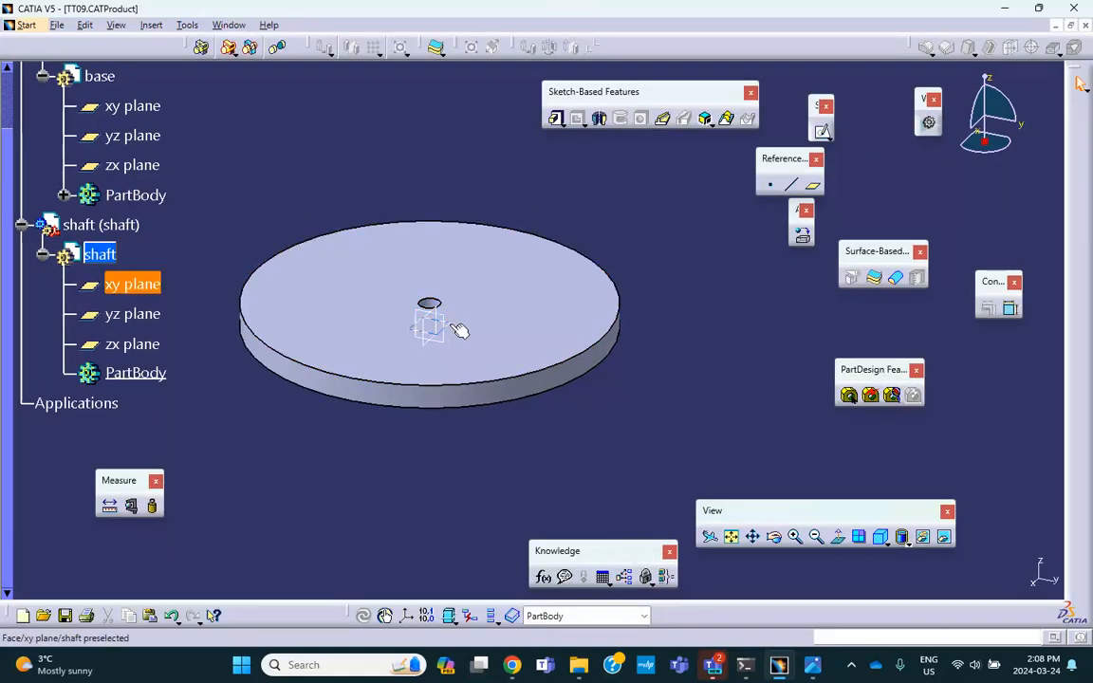
pyautogui.click(824, 131)
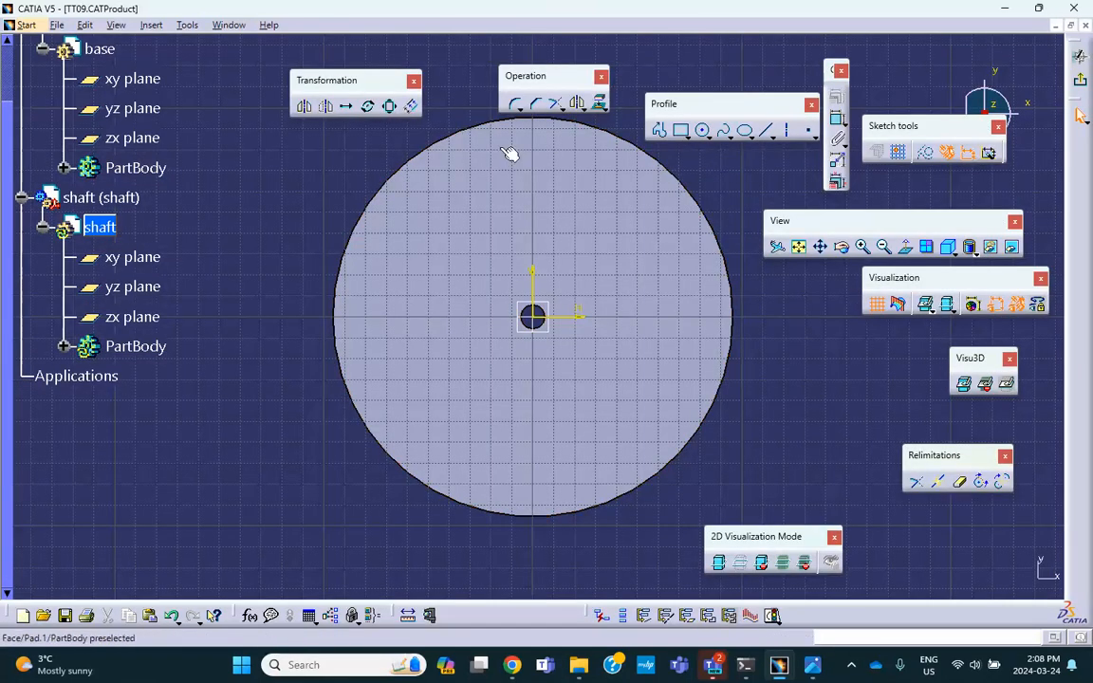
pyautogui.click(599, 102)
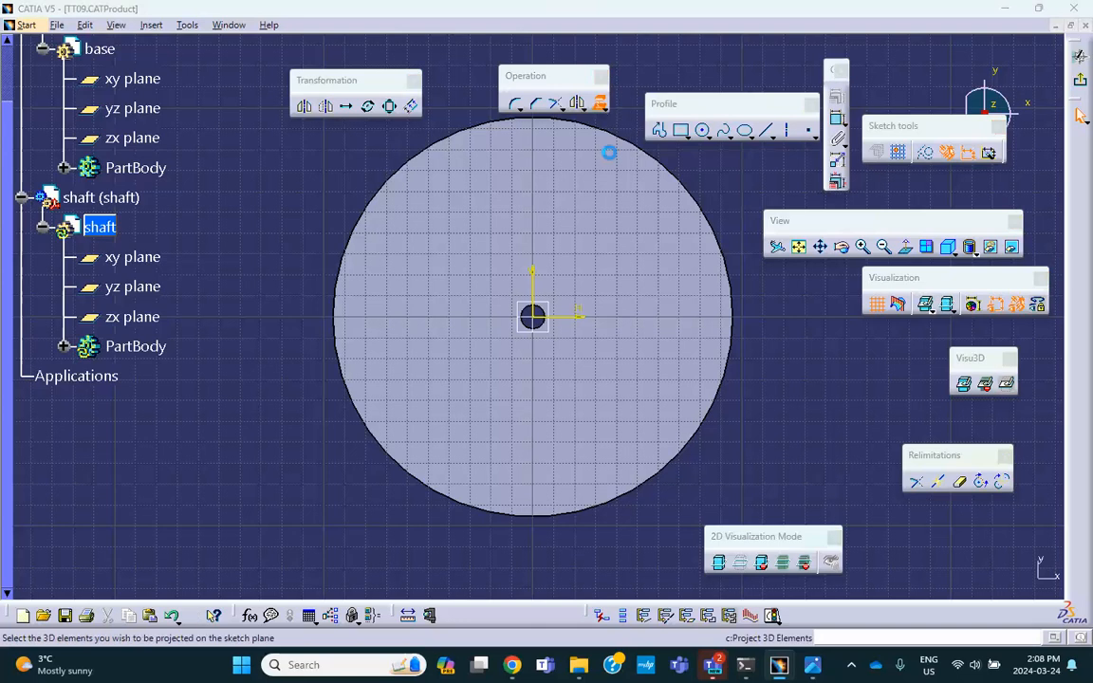
pyautogui.click(549, 332)
pyautogui.click(957, 574)
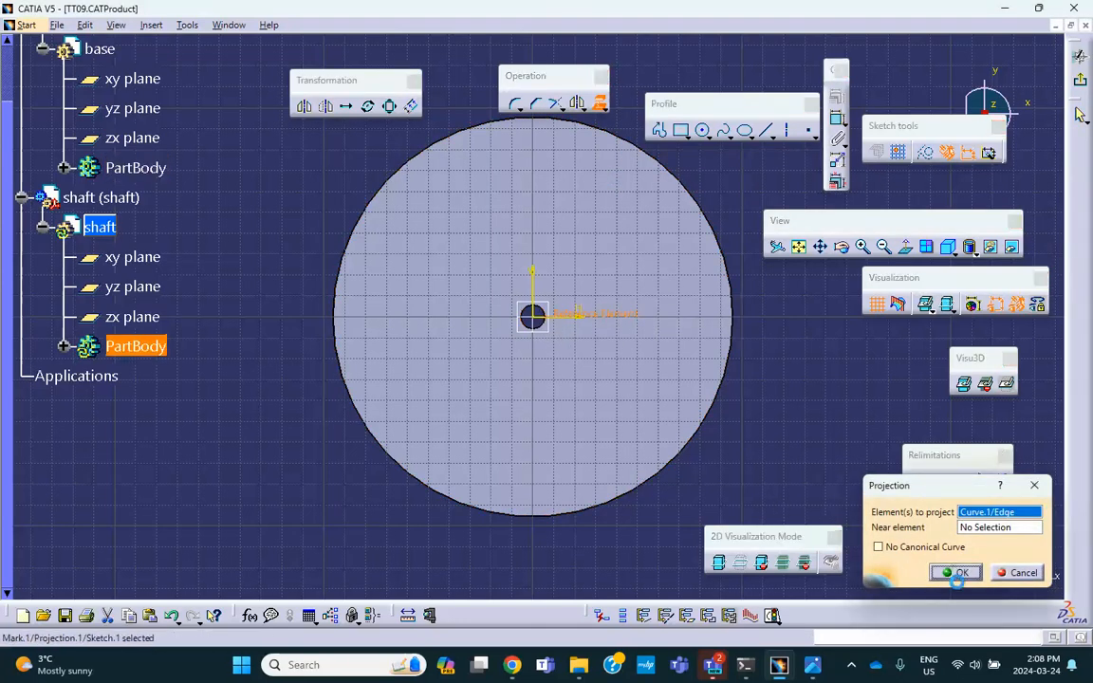
pyautogui.click(837, 432)
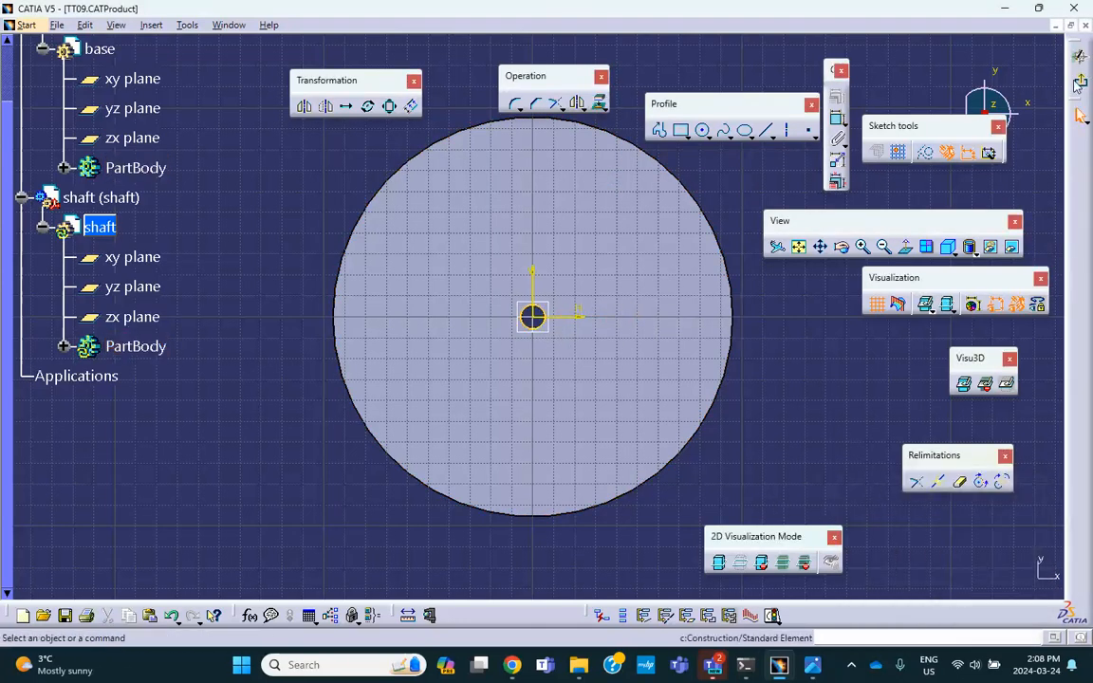
pyautogui.click(1081, 115)
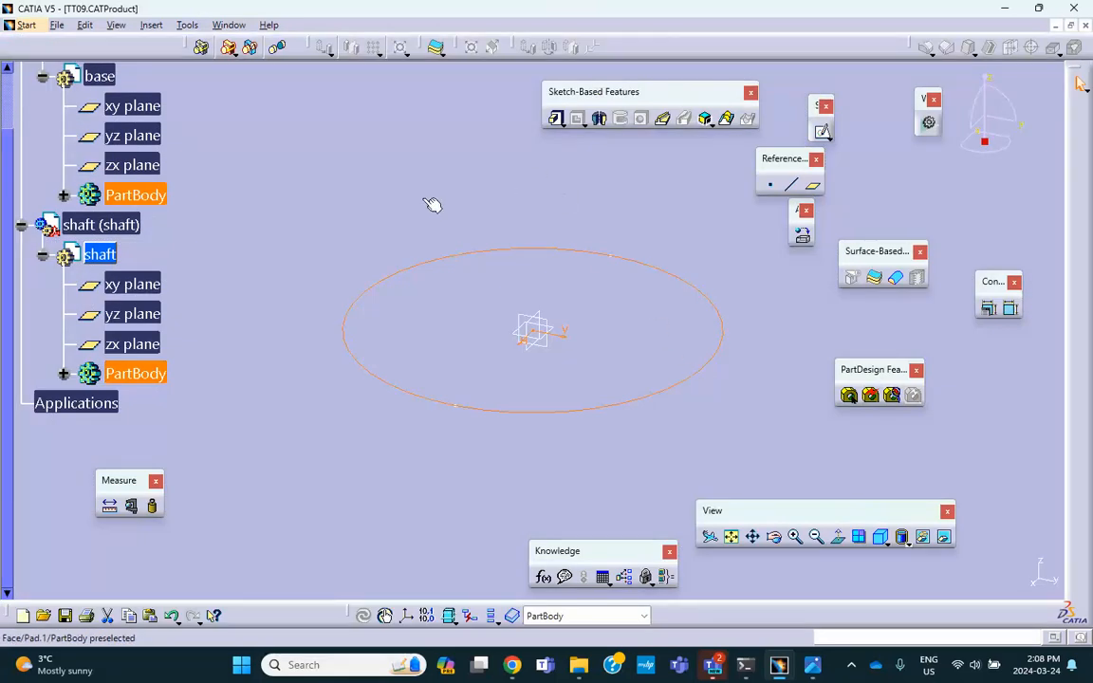
# Step: Sketch an open path on the shaft's yz plane: vertical line from the origin, tangent arc ending at about (0.466, 2.555), and a horizontal line
pyautogui.moveTo(422, 205); pyautogui.dragTo(377, 491, button='middle')
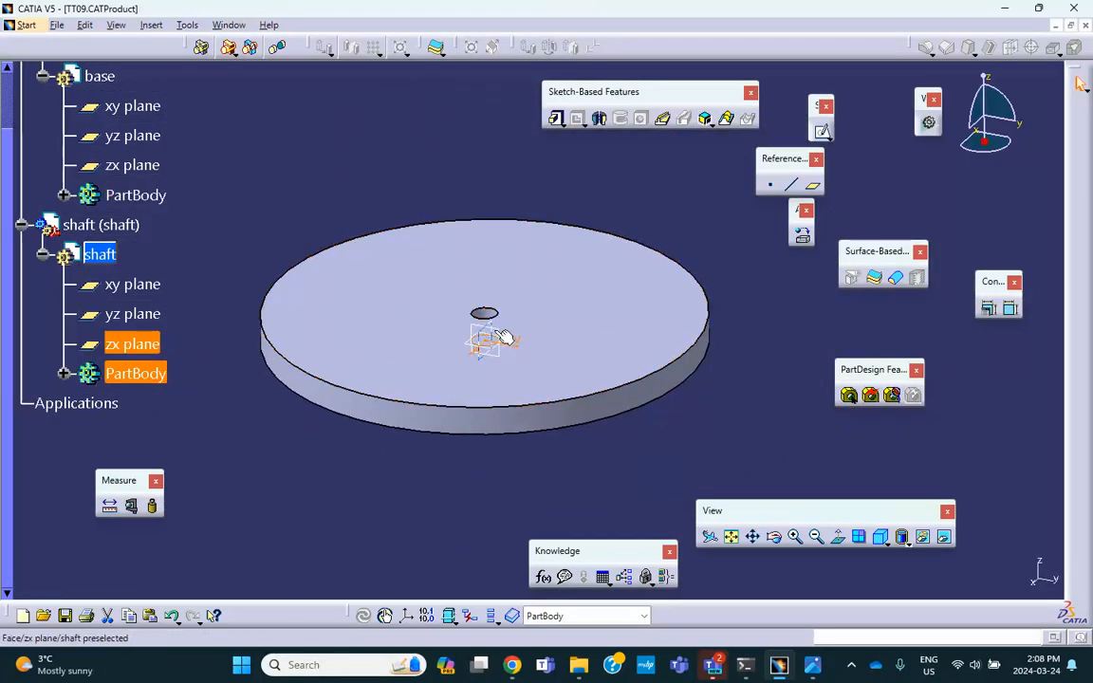
pyautogui.click(488, 339)
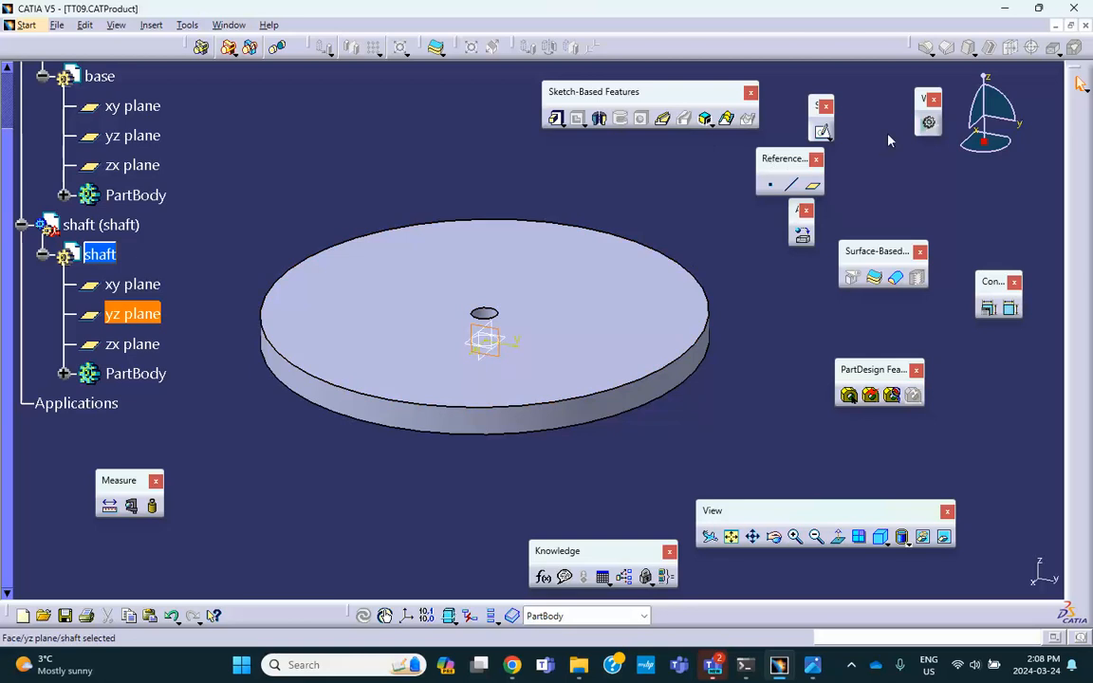
pyautogui.click(822, 133)
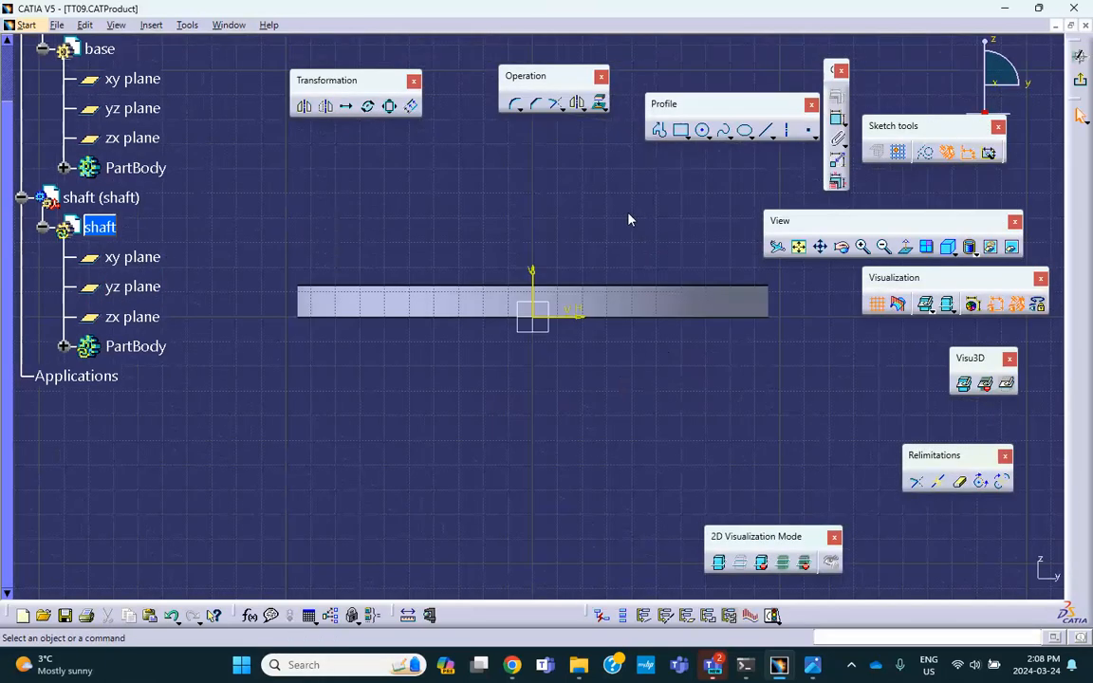
pyautogui.moveTo(592, 184); pyautogui.dragTo(554, 344, button='middle')
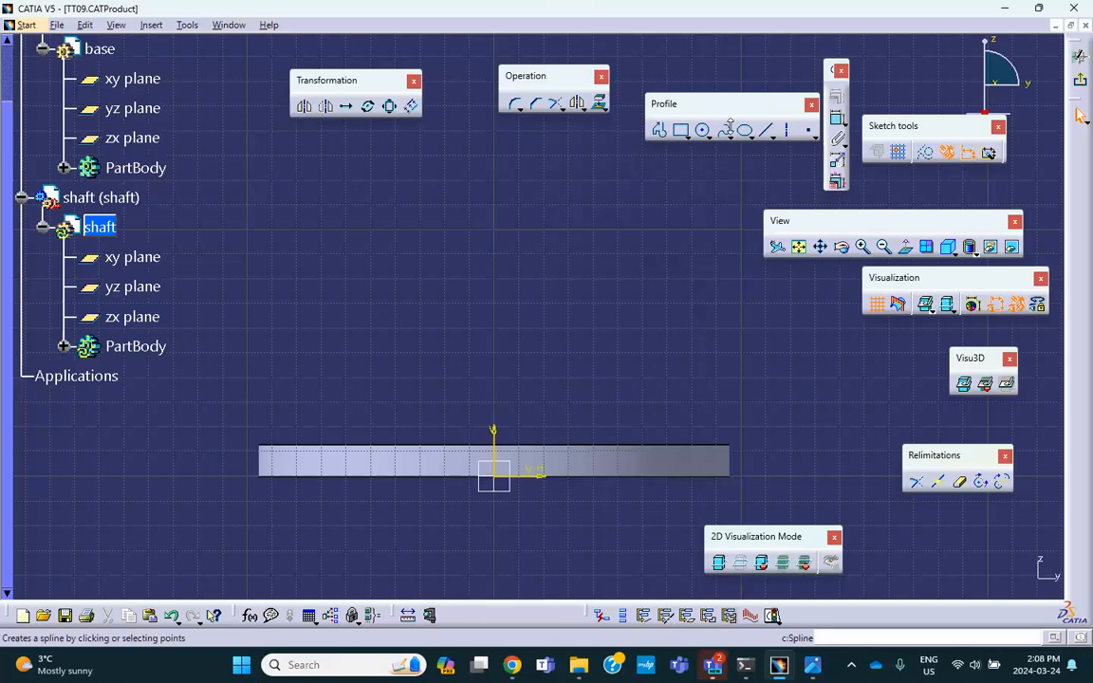
pyautogui.click(659, 130)
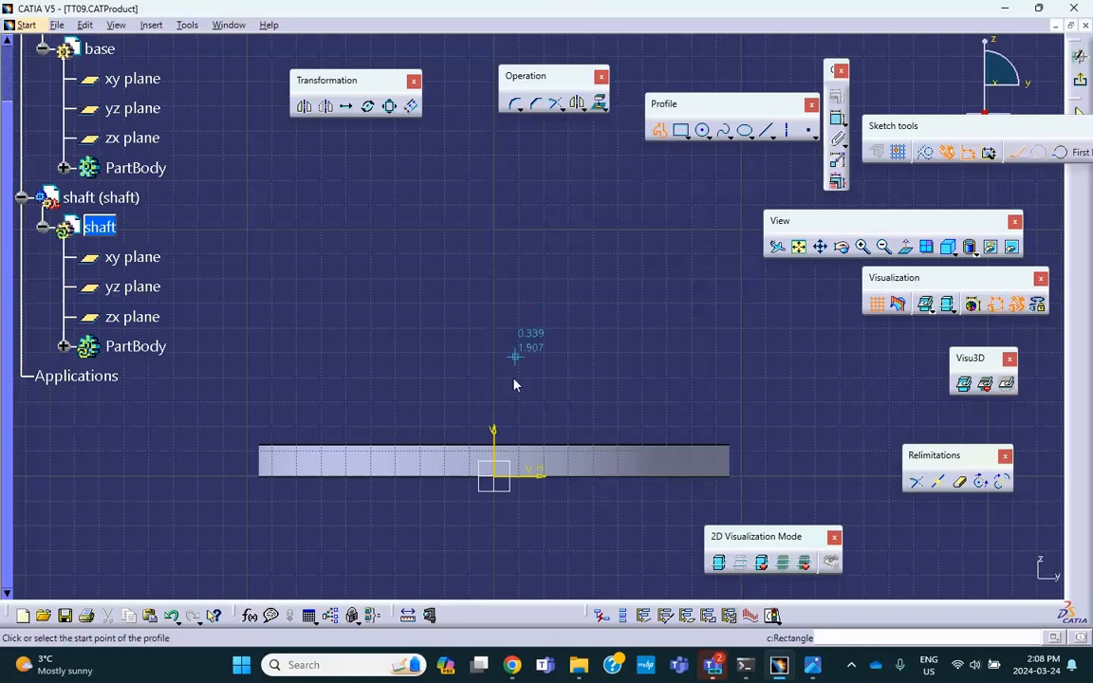
pyautogui.click(500, 475)
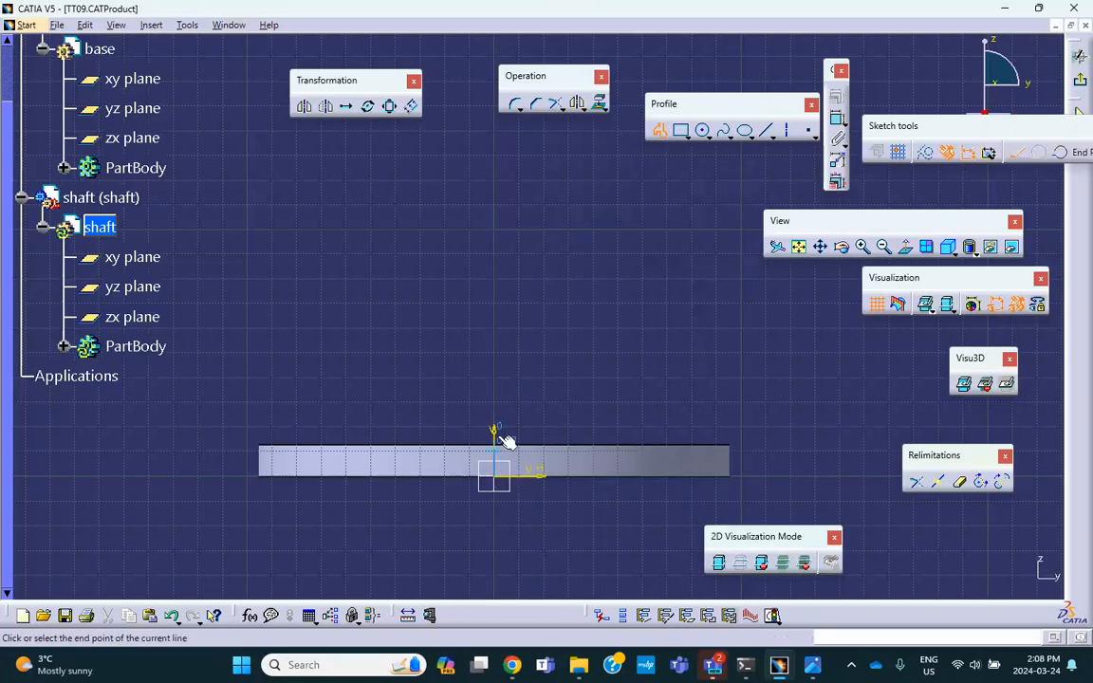
pyautogui.click(493, 346)
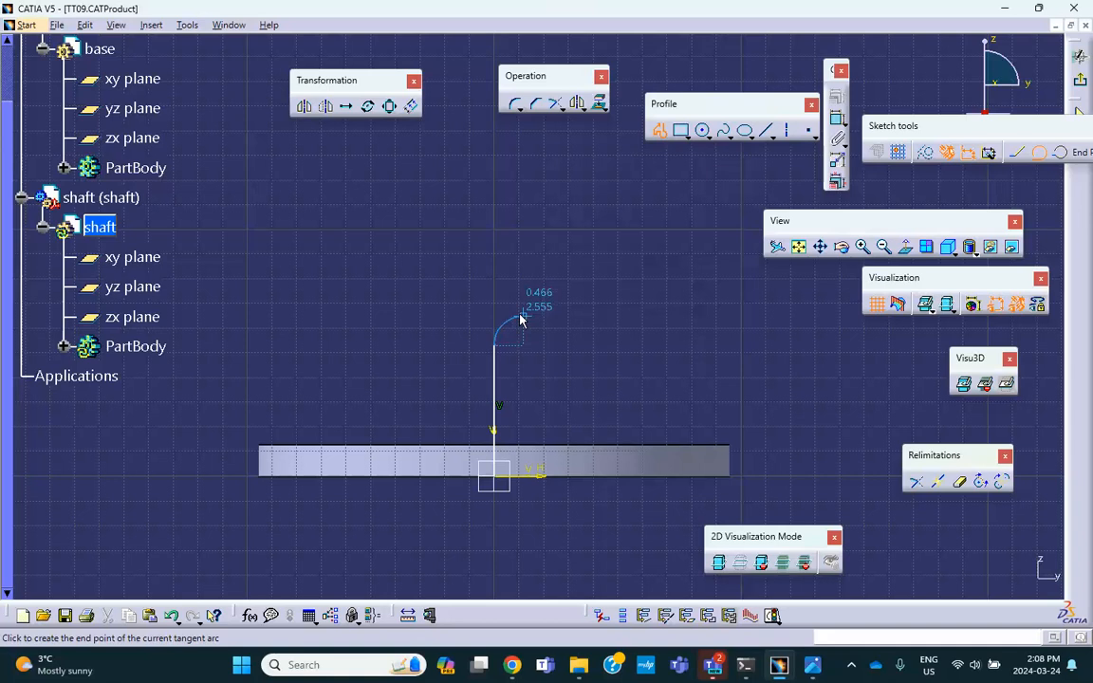
pyautogui.click(520, 318)
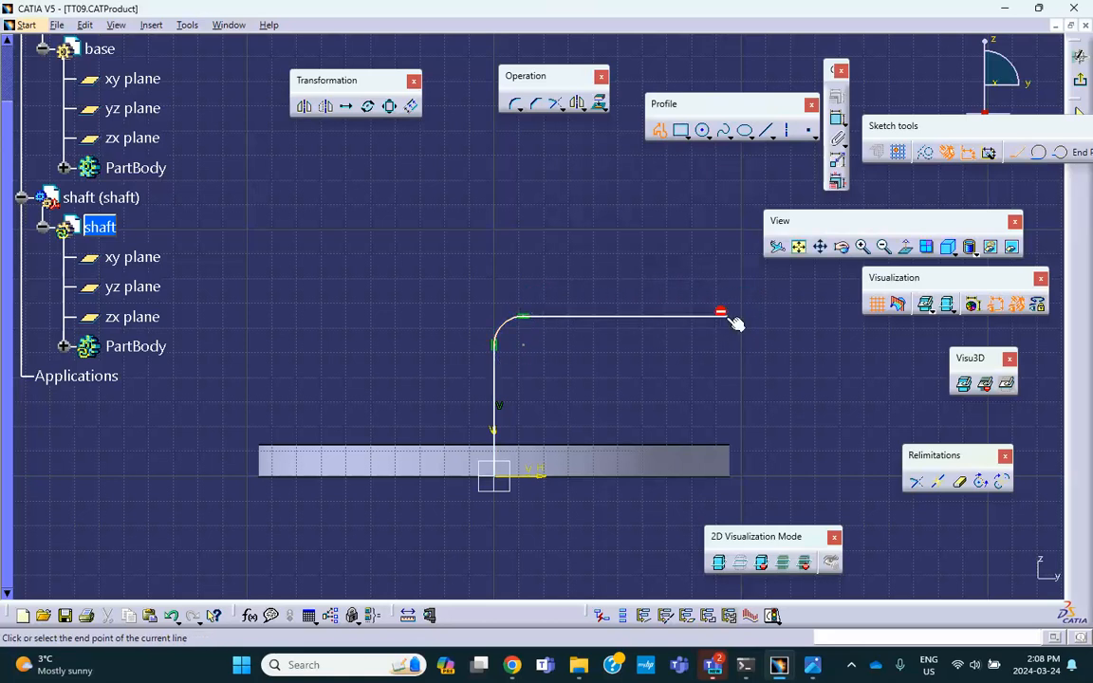
pyautogui.doubleClick(728, 319)
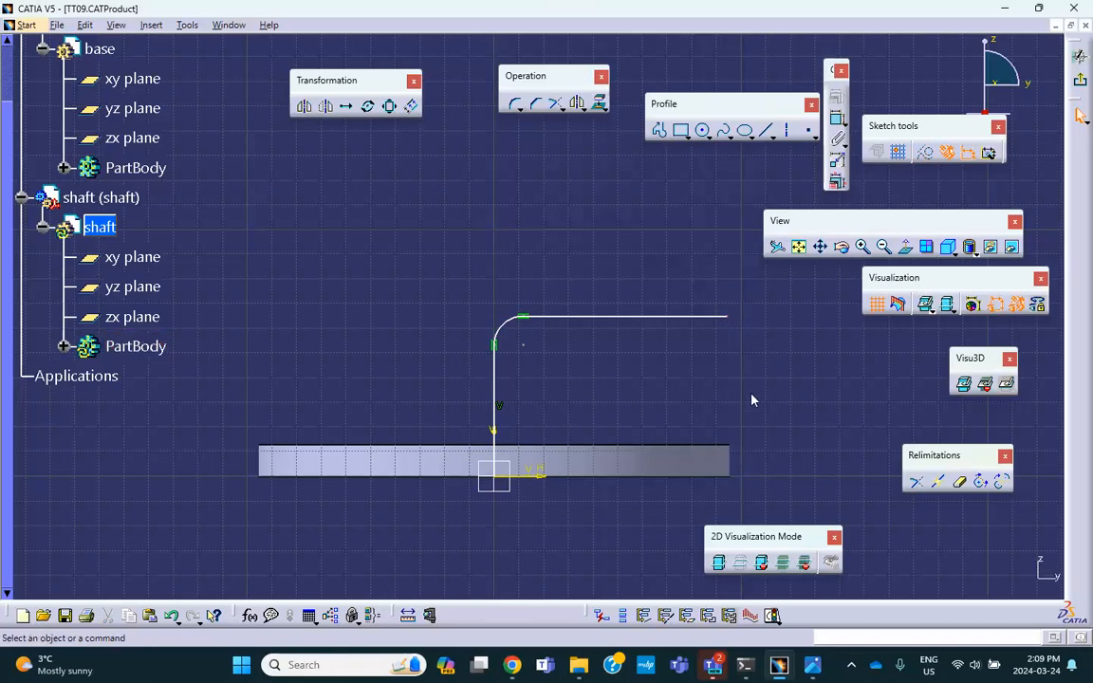
# Step: Project the canonical silhouette edges of the base disk's outer surface into the path sketch
pyautogui.moveTo(715, 389); pyautogui.dragTo(628, 361, button='middle')
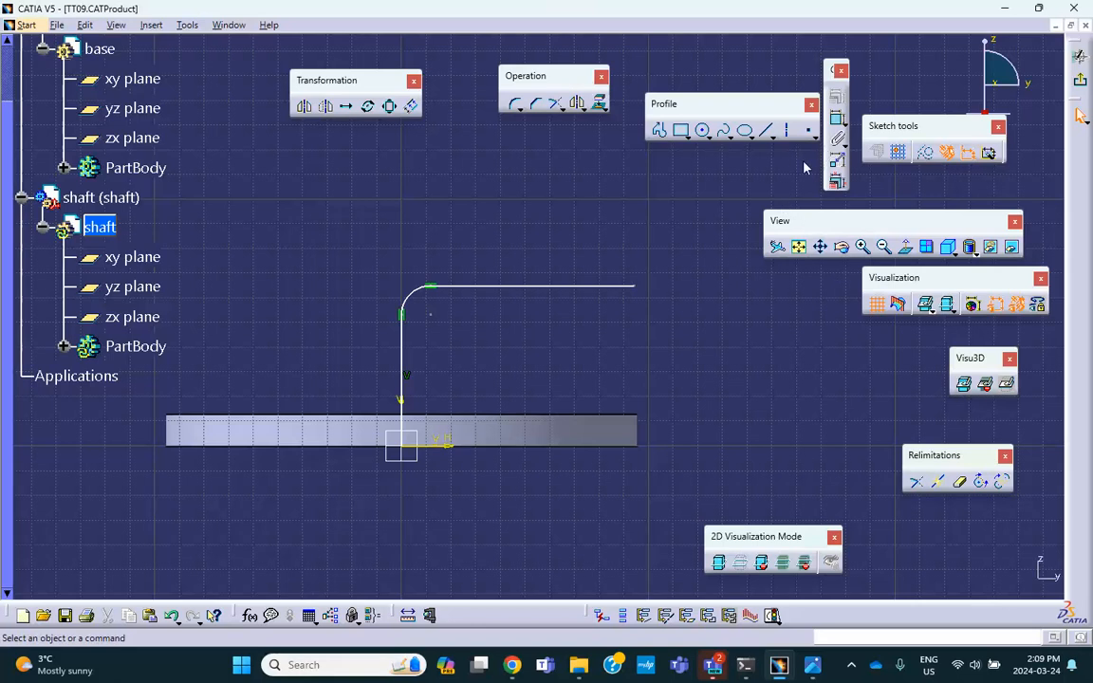
pyautogui.moveTo(603, 105); pyautogui.dragTo(606, 110)
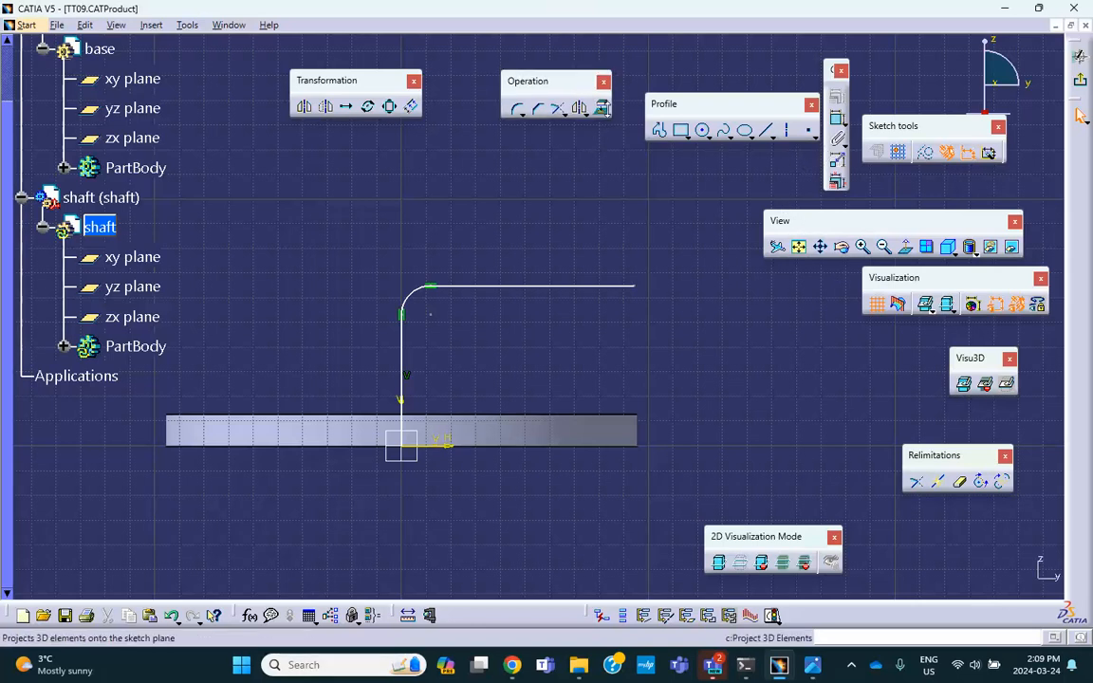
pyautogui.click(608, 113)
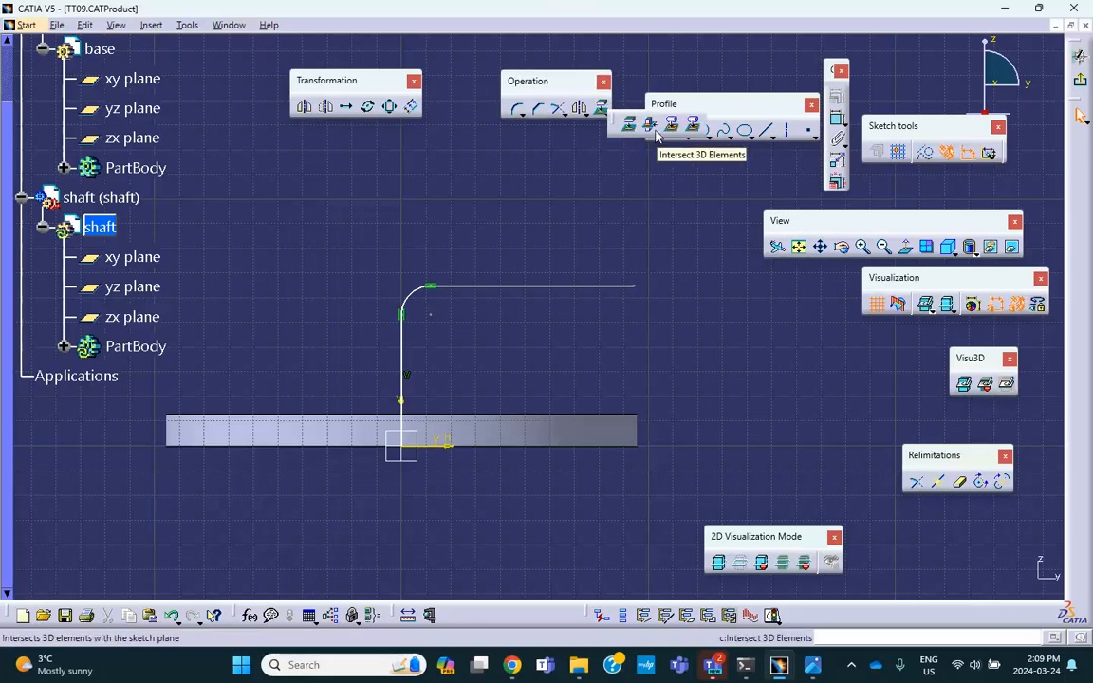
pyautogui.click(693, 126)
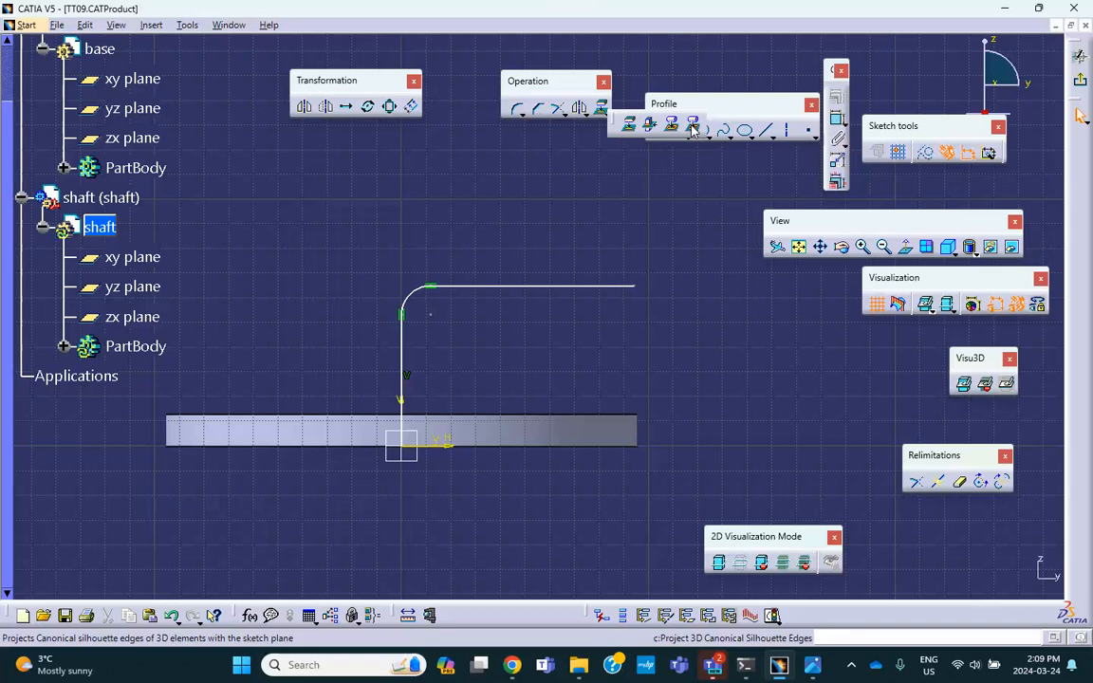
pyautogui.click(558, 437)
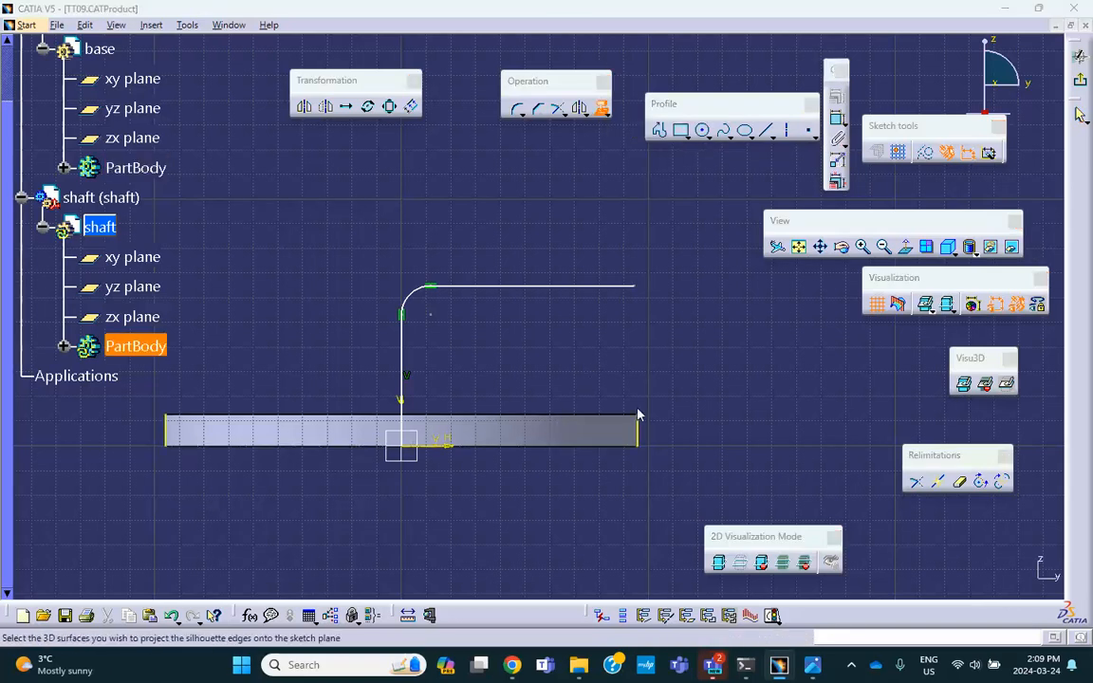
pyautogui.click(660, 363)
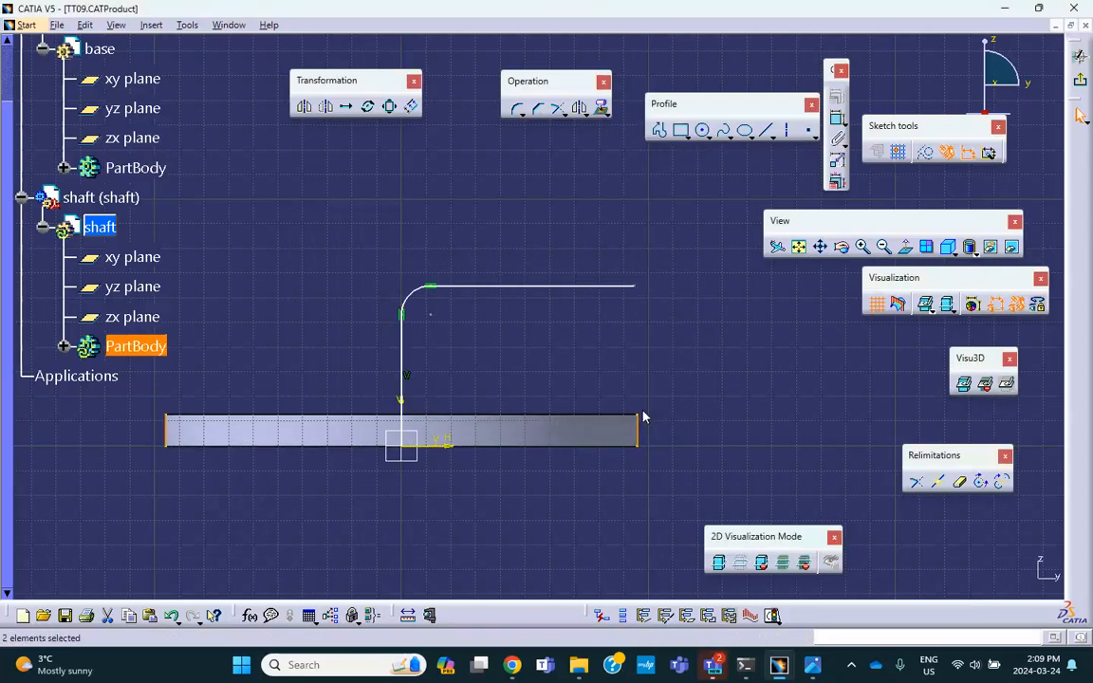
# Step: Constrain the free end of the horizontal line coincident with the base's silhouette edge on the same side
pyautogui.click(689, 276)
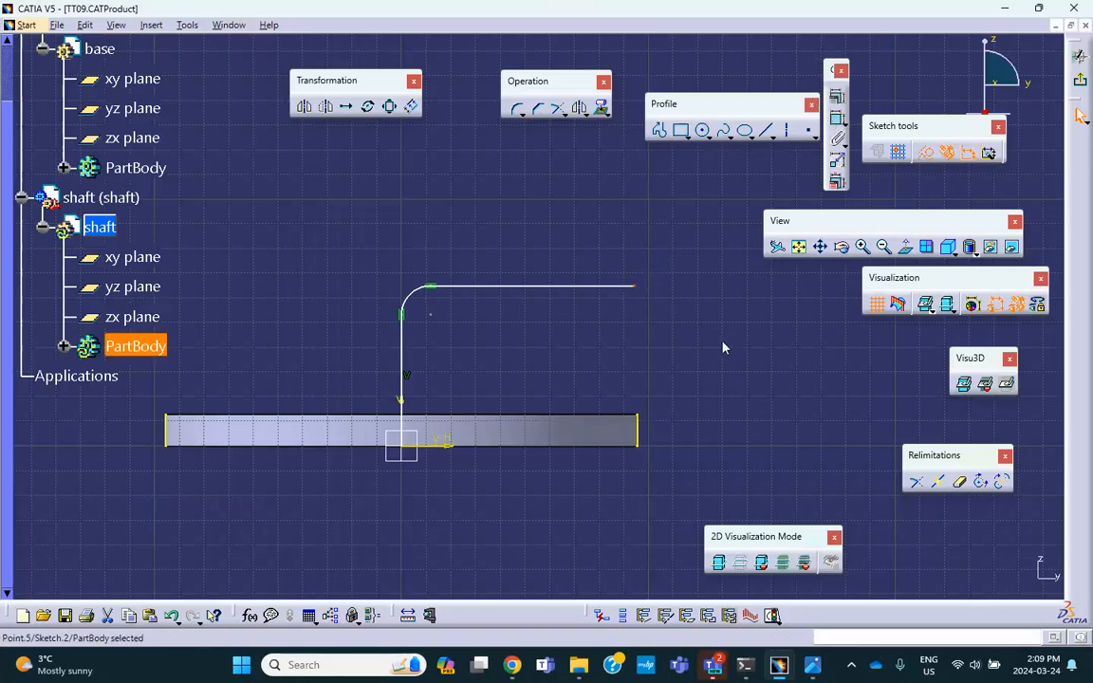
pyautogui.keyDown('ctrl'); pyautogui.click(646, 427); pyautogui.keyUp('ctrl')
pyautogui.click(837, 96)
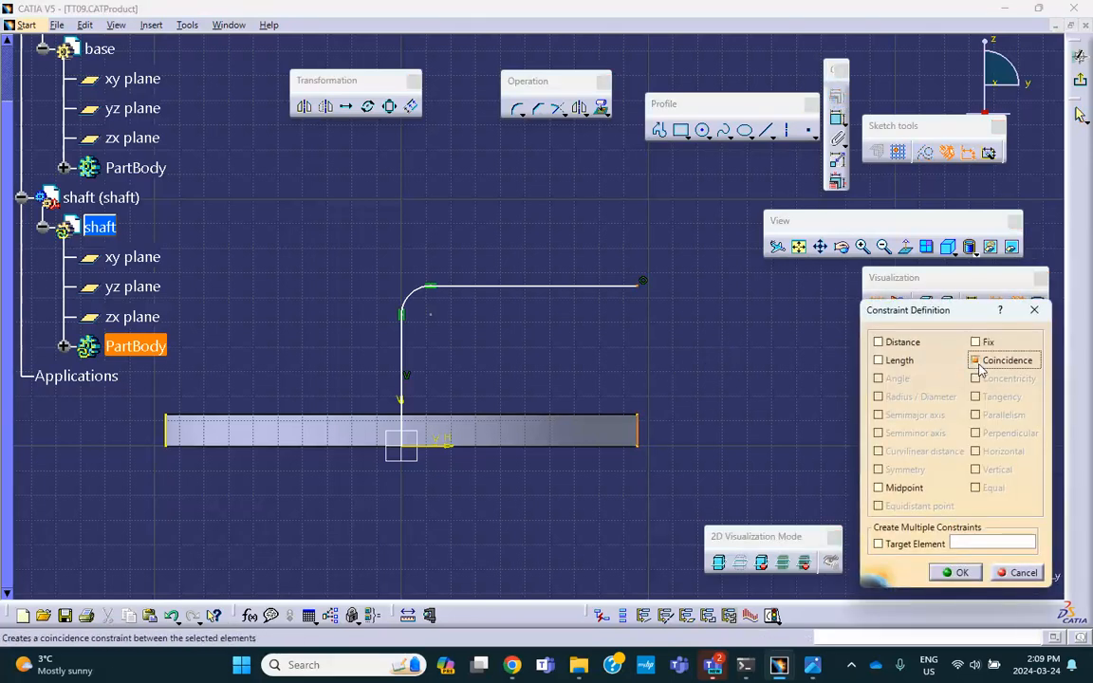
pyautogui.click(956, 573)
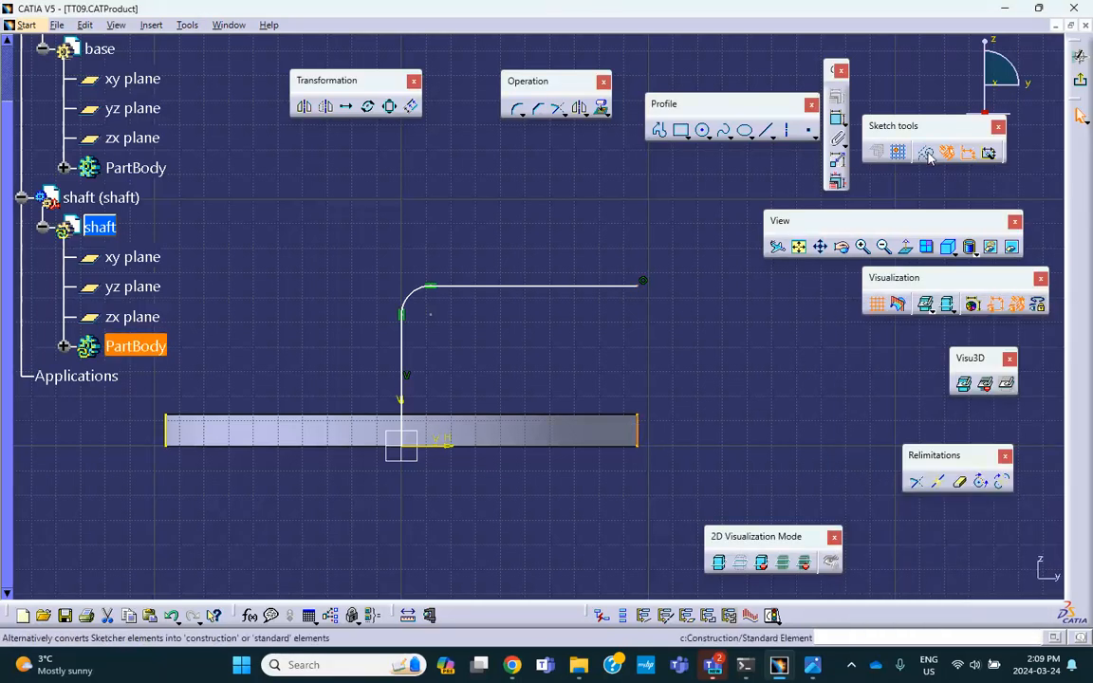
# Step: Convert both projected silhouette edges to construction elements and exit the path sketch
pyautogui.keyDown('ctrl'); pyautogui.click(173, 437); pyautogui.keyUp('ctrl')
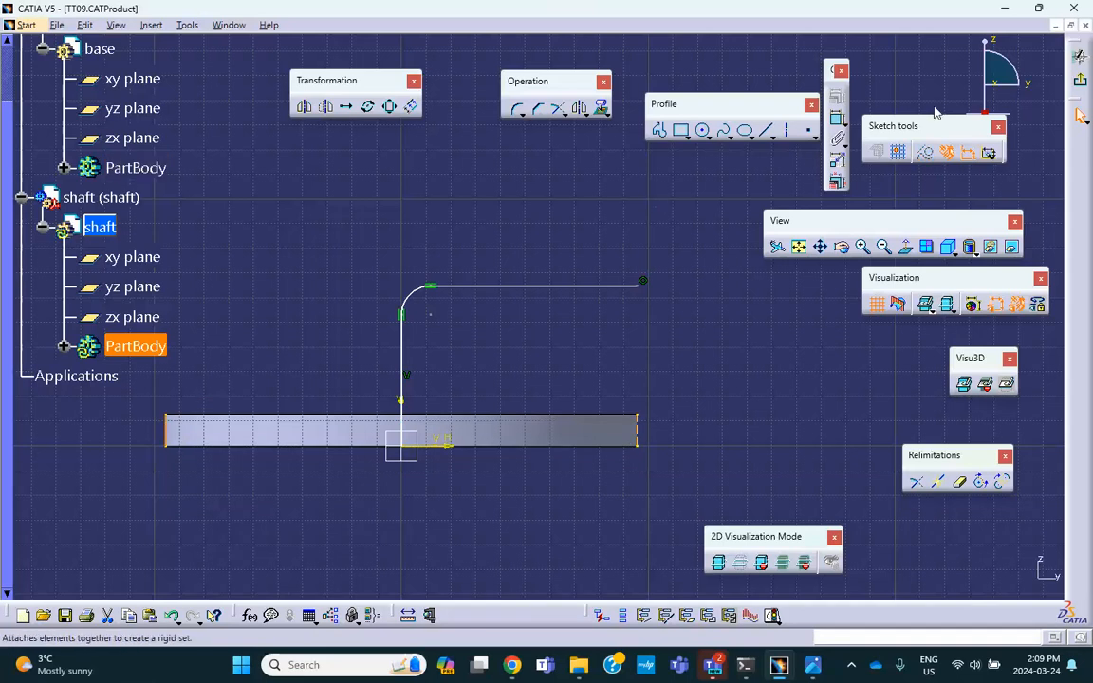
pyautogui.click(713, 224)
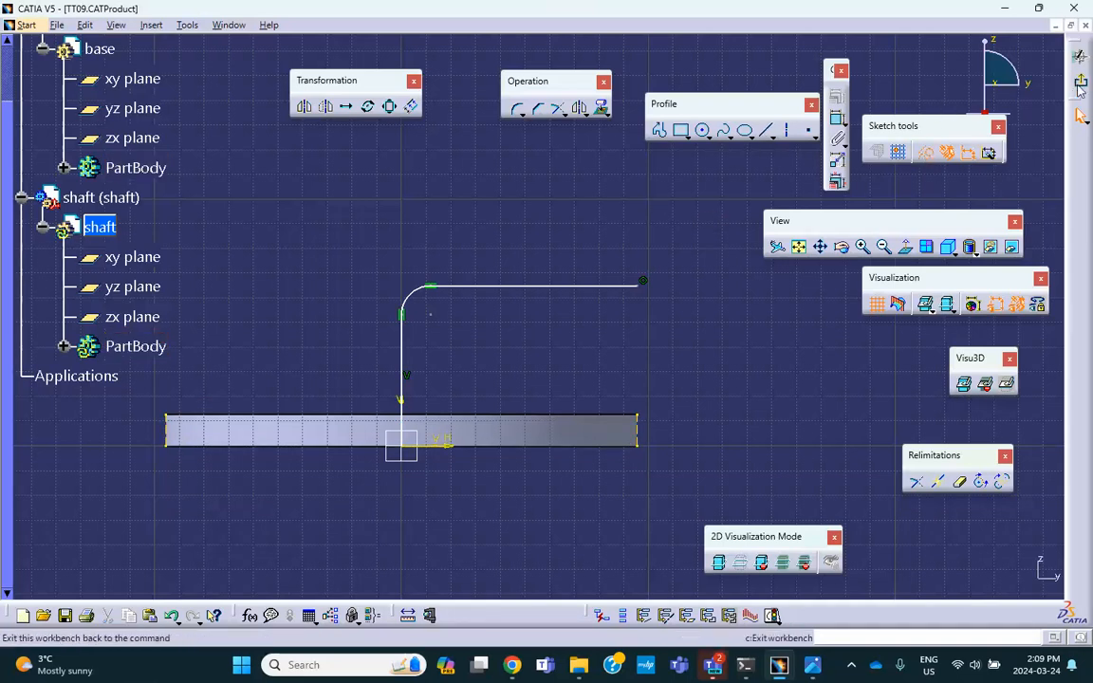
pyautogui.click(1078, 86)
# Step: Hide the base disk so that only the shaft's sketches and planes are displayed
pyautogui.moveTo(603, 226)
pyautogui.mouseDown(button='middle')
pyautogui.moveTo(599, 192)
pyautogui.moveTo(547, 147)
pyautogui.mouseUp(button='middle')
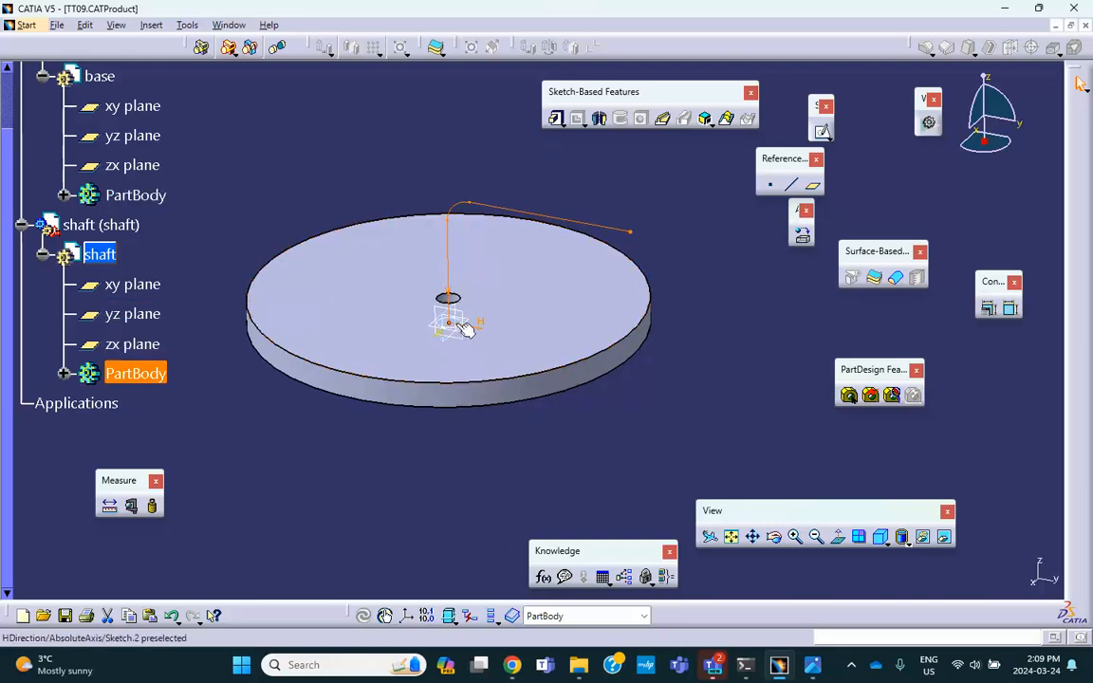
pyautogui.rightClick(533, 304)
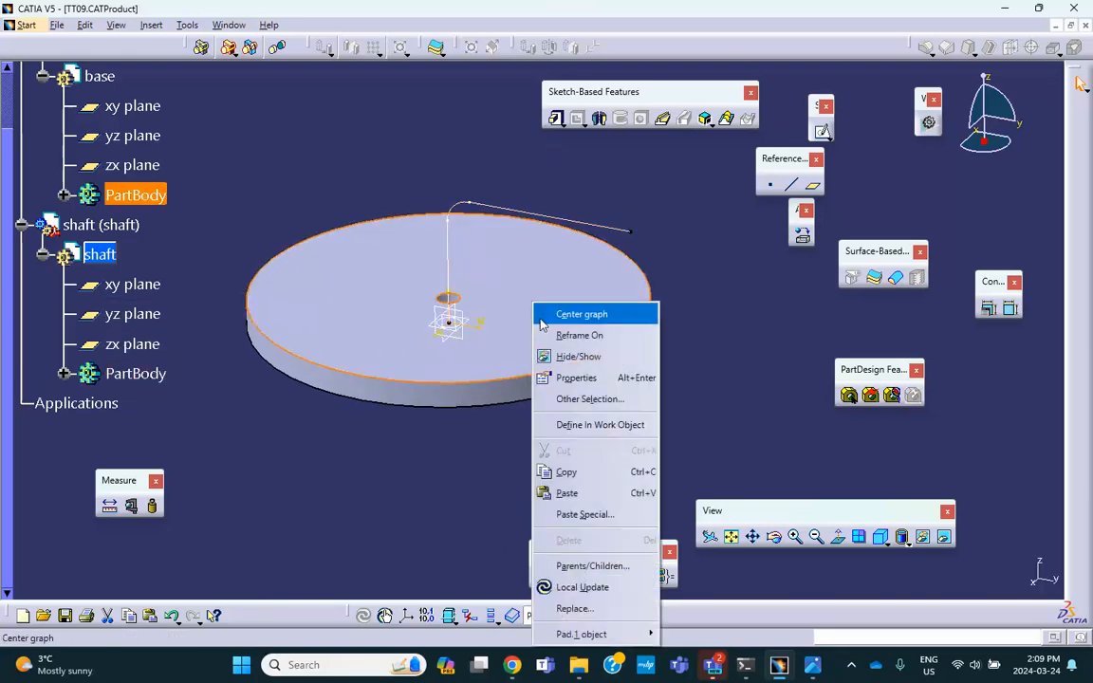
pyautogui.click(574, 361)
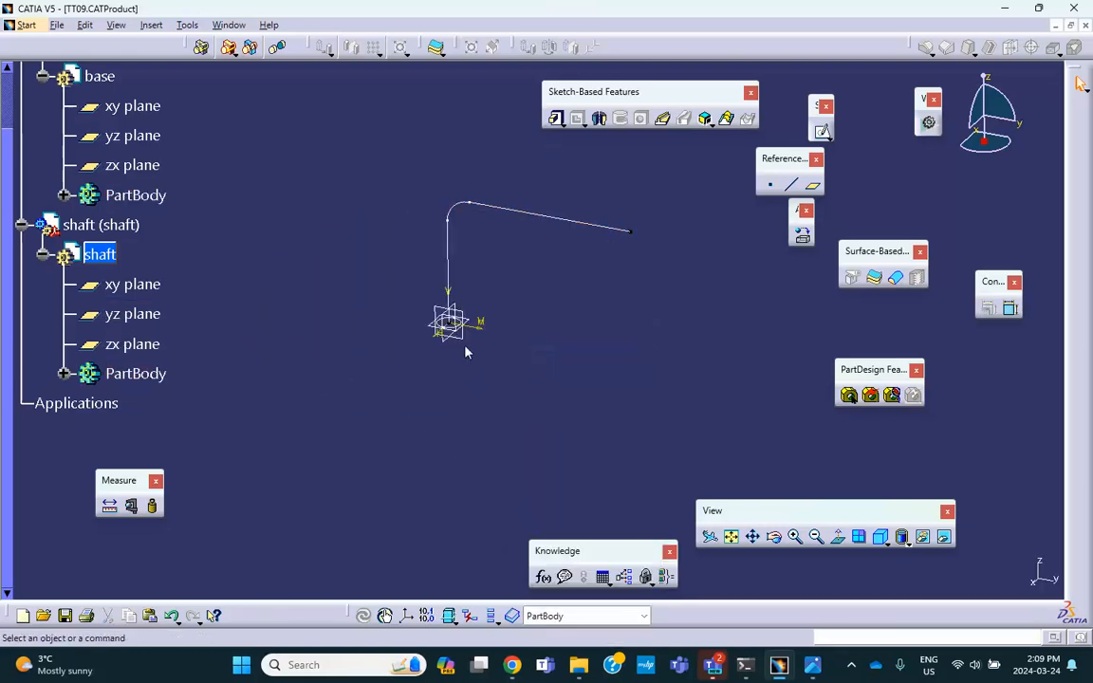
# Step: Create a rib by sweeping the shaft's circular profile sketch along the bent path sketch
pyautogui.moveTo(329, 339)
pyautogui.mouseDown(button='middle')
pyautogui.moveTo(310, 252)
pyautogui.moveTo(323, 242)
pyautogui.moveTo(361, 337)
pyautogui.moveTo(569, 248)
pyautogui.mouseUp(button='middle')
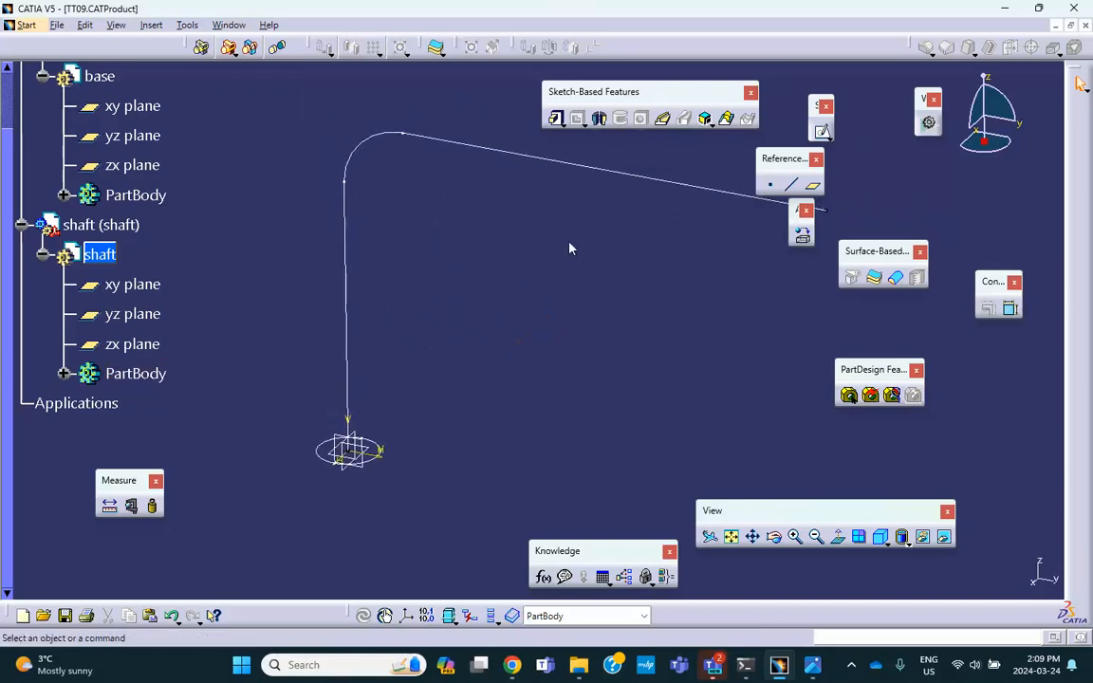
pyautogui.click(663, 120)
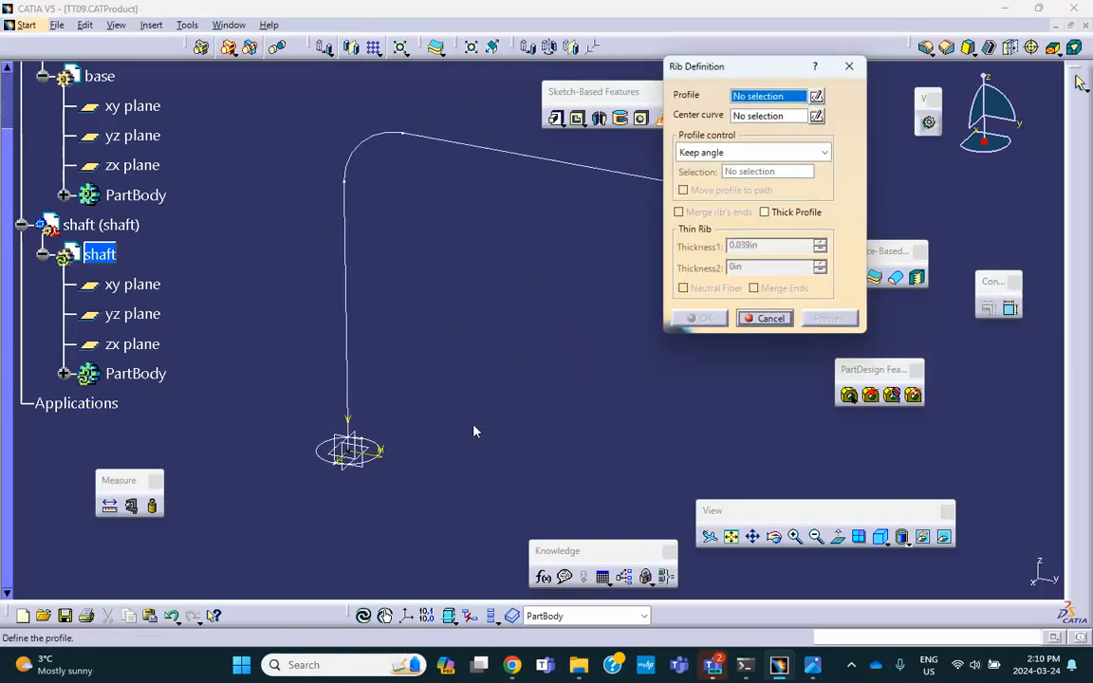
pyautogui.click(378, 443)
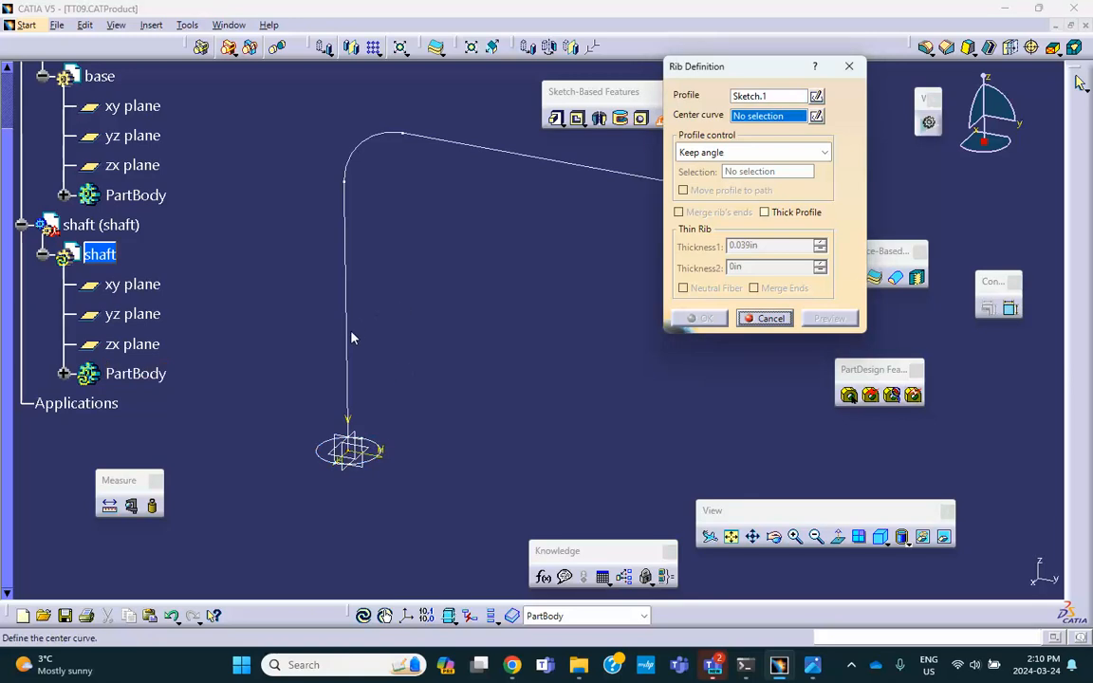
pyautogui.click(349, 340)
pyautogui.click(705, 319)
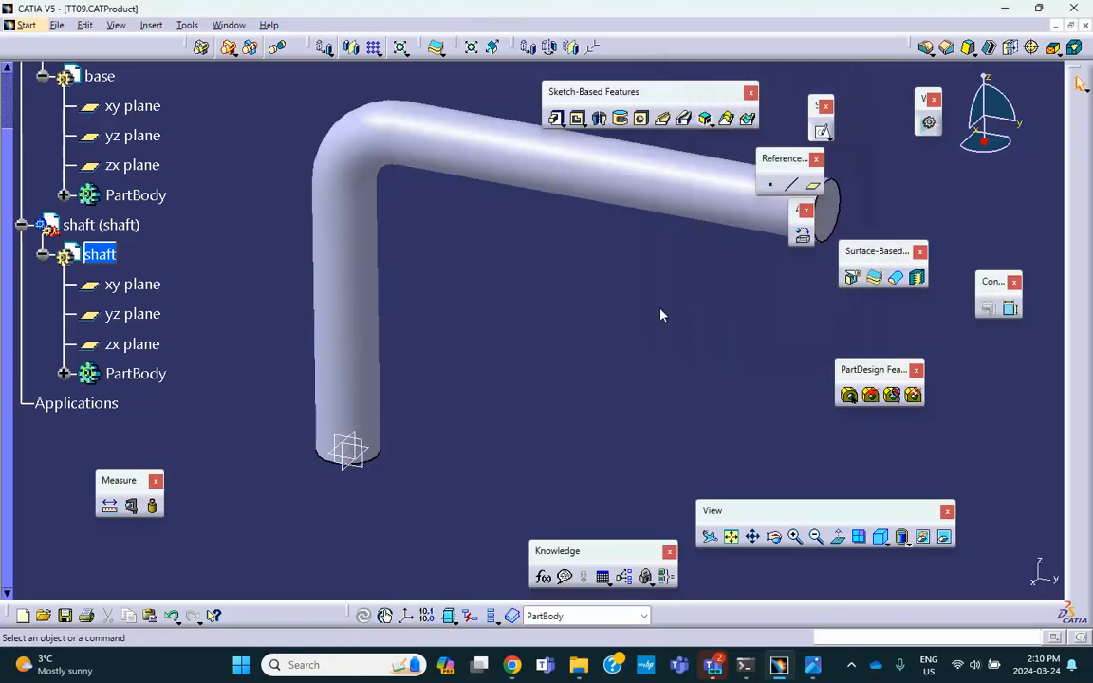
pyautogui.moveTo(629, 298); pyautogui.dragTo(500, 340, button='middle')
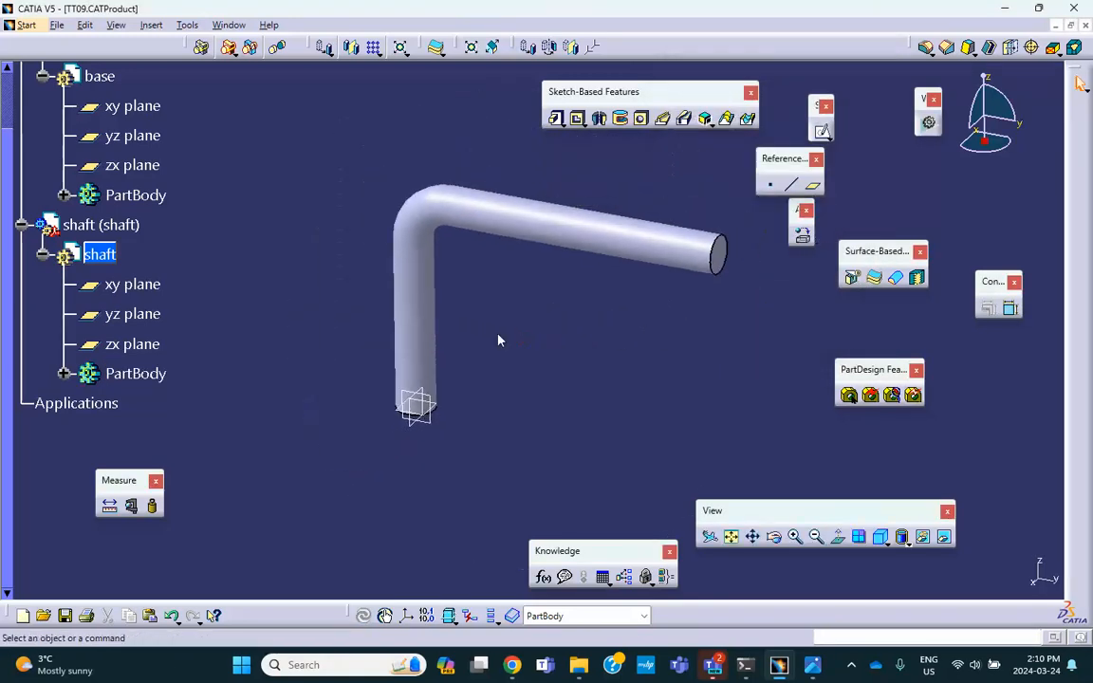
# Step: Set the shaft component's graphic color to yellow
pyautogui.rightClick(105, 229)
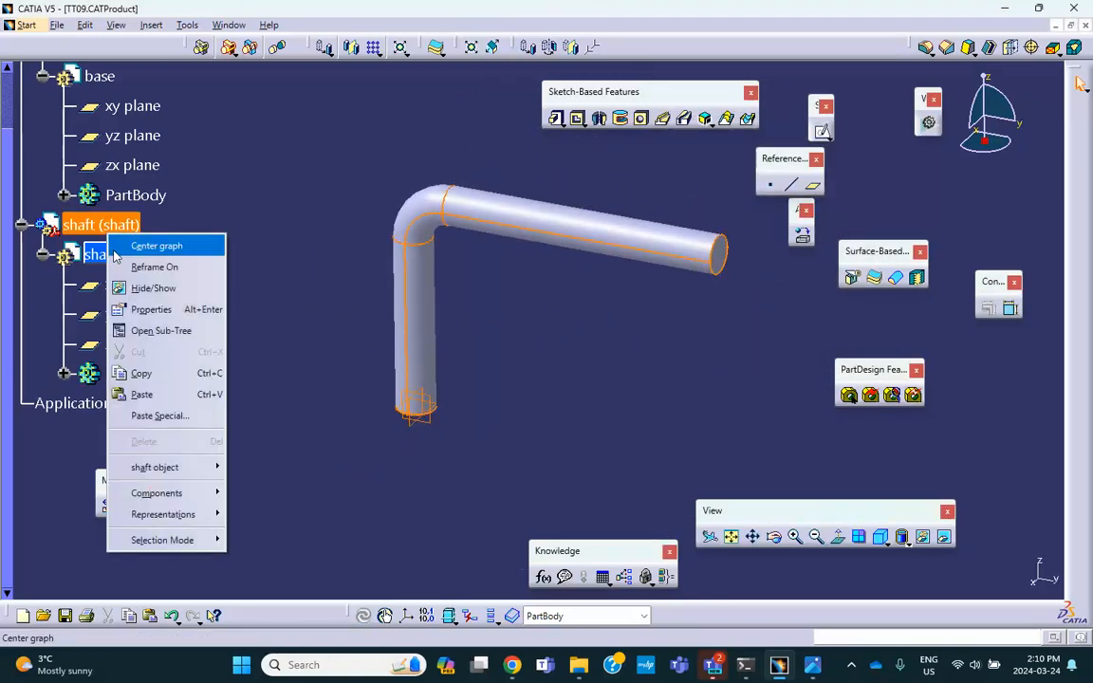
pyautogui.click(150, 310)
pyautogui.click(748, 195)
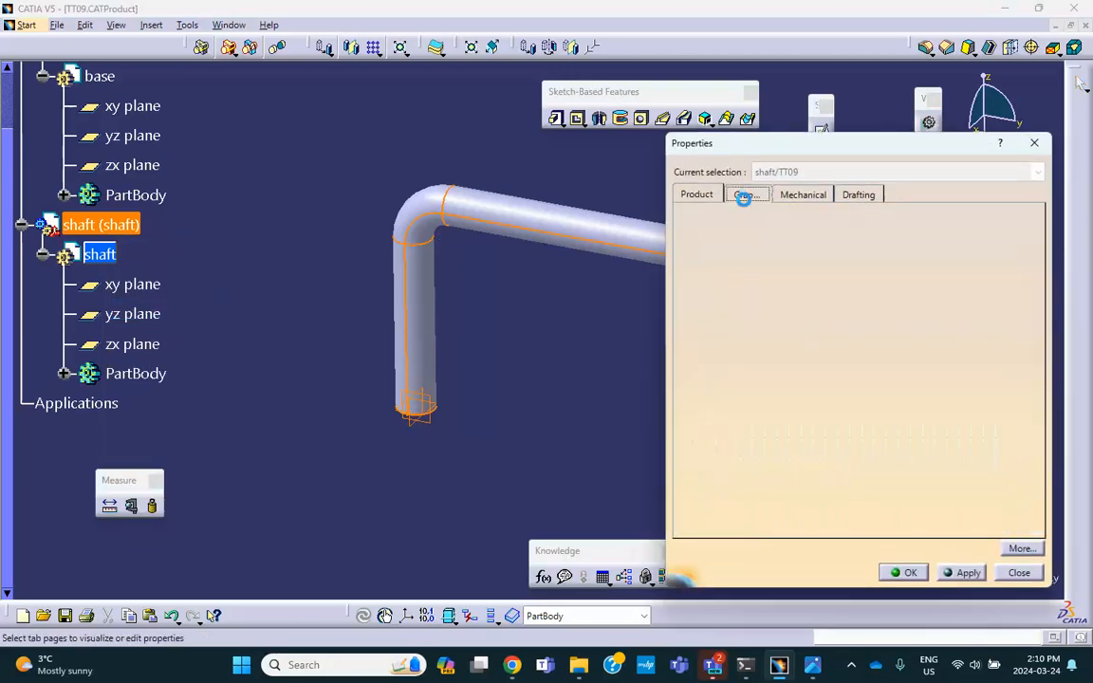
pyautogui.click(748, 247)
pyautogui.click(745, 342)
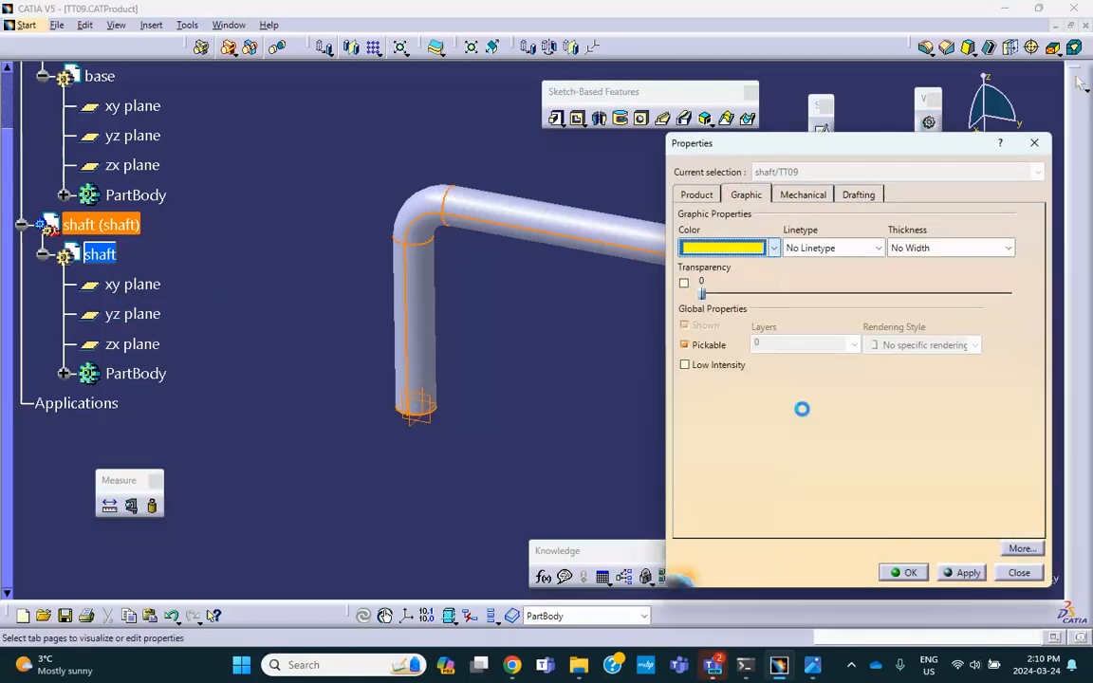
pyautogui.click(904, 572)
pyautogui.click(386, 432)
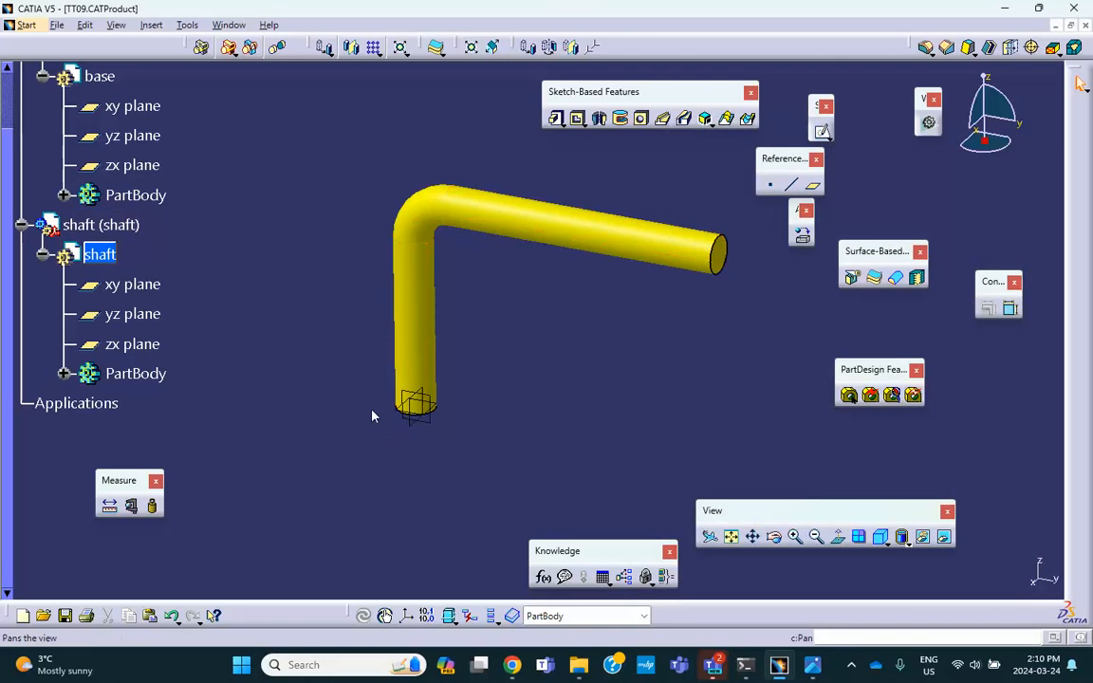
# Step: Show the hidden base component again alongside the shaft
pyautogui.scroll(3, 122, 161)
pyautogui.rightClick(83, 207)
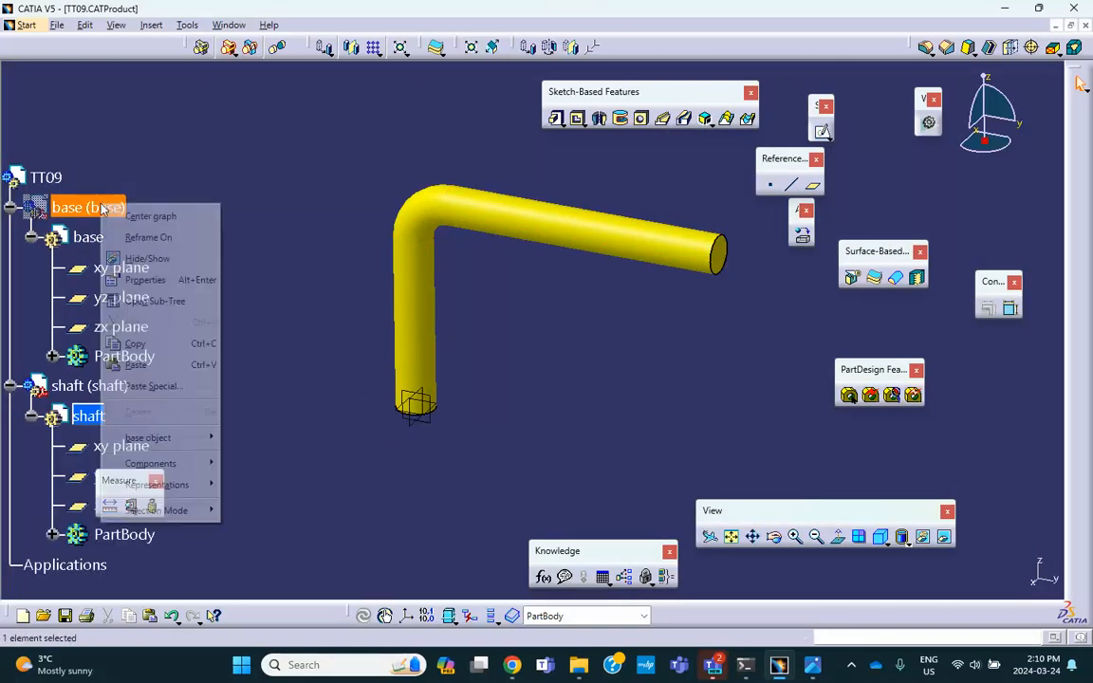
pyautogui.click(144, 259)
pyautogui.moveTo(268, 171); pyautogui.dragTo(449, 217, button='middle')
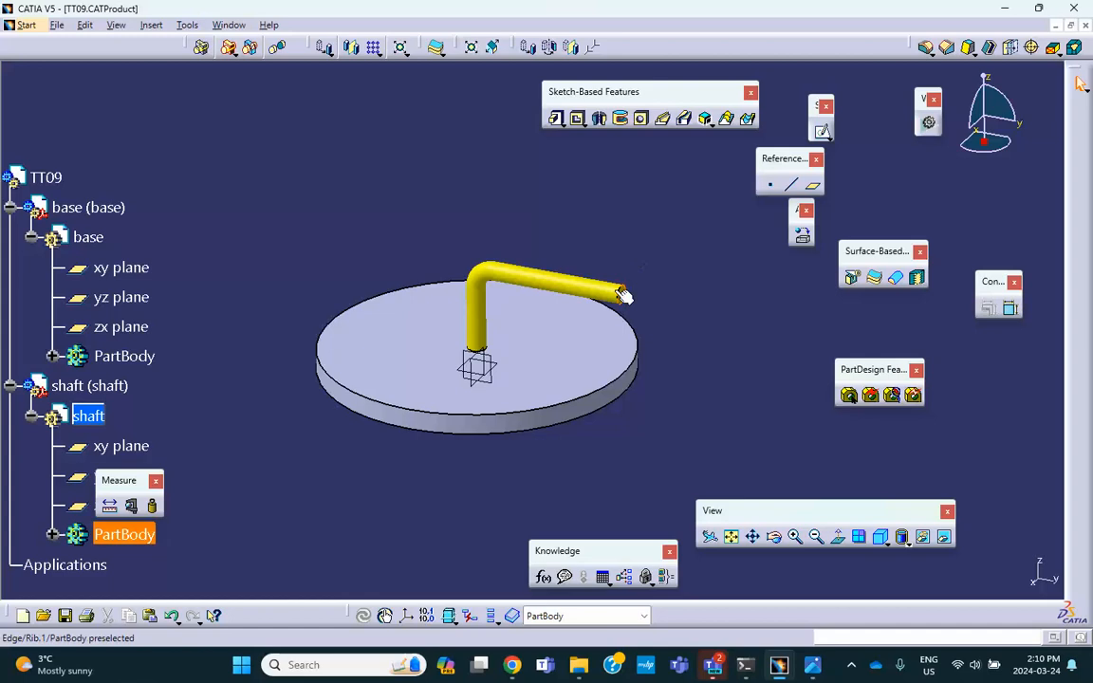
# Step: Activate the TT09 assembly and insert a new part that uses the assembly's origin point
pyautogui.doubleClick(45, 177)
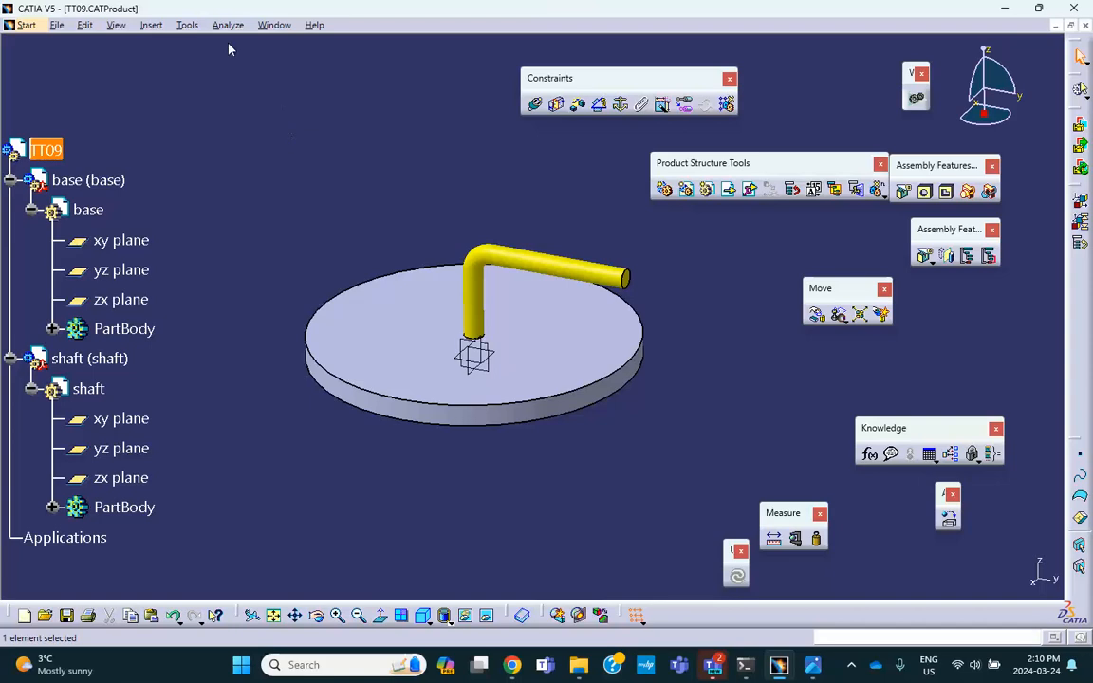
pyautogui.click(151, 24)
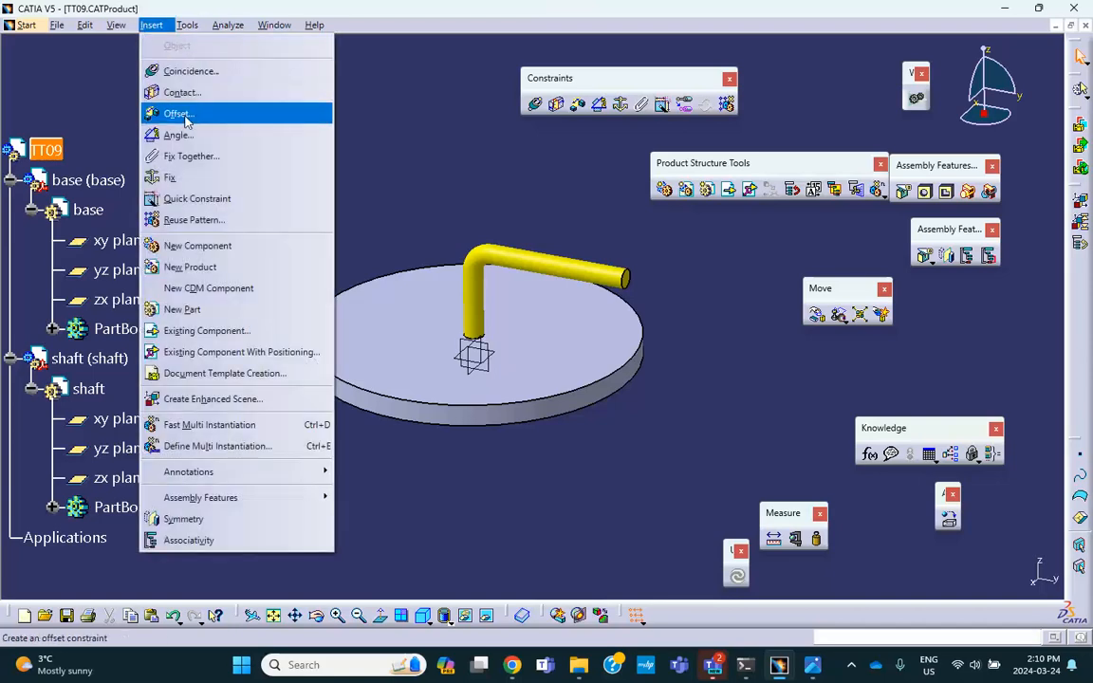
pyautogui.click(185, 309)
pyautogui.click(55, 154)
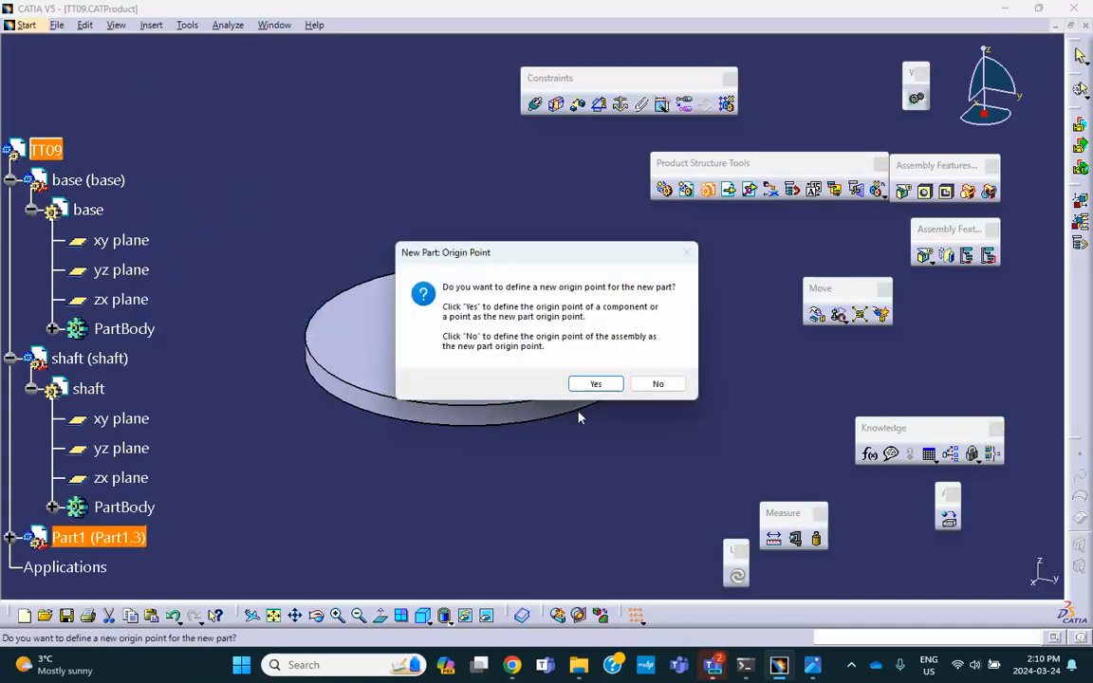
pyautogui.click(660, 385)
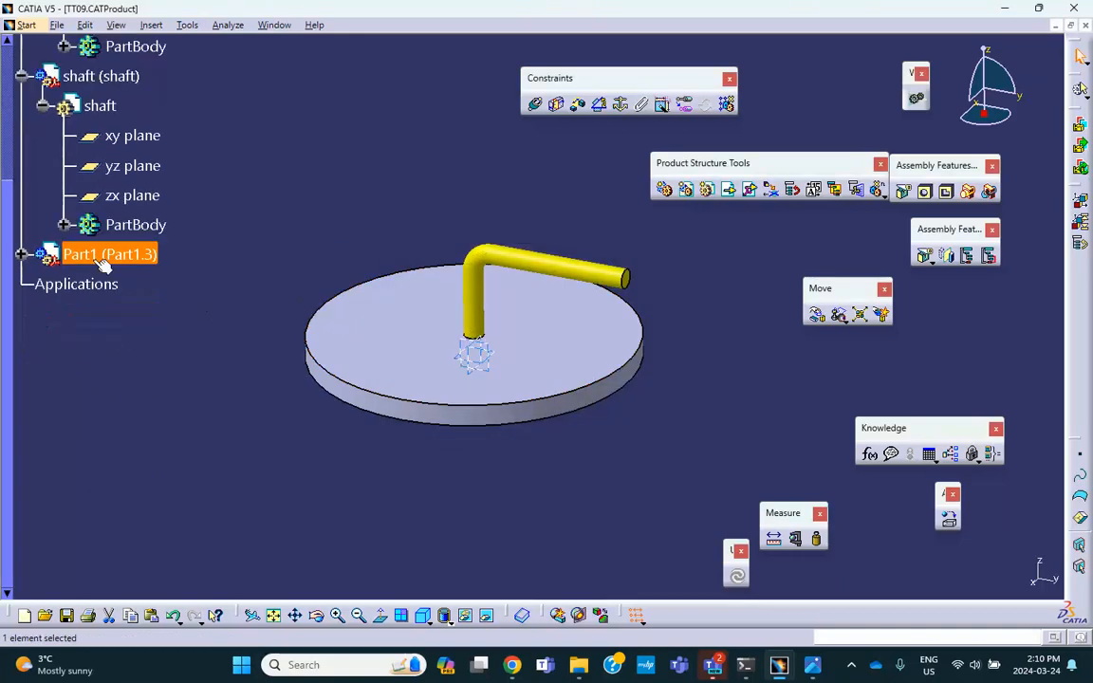
# Step: Set both the new part's instance name and part number to wheel
pyautogui.click(21, 254)
pyautogui.rightClick(114, 258)
pyautogui.click(142, 301)
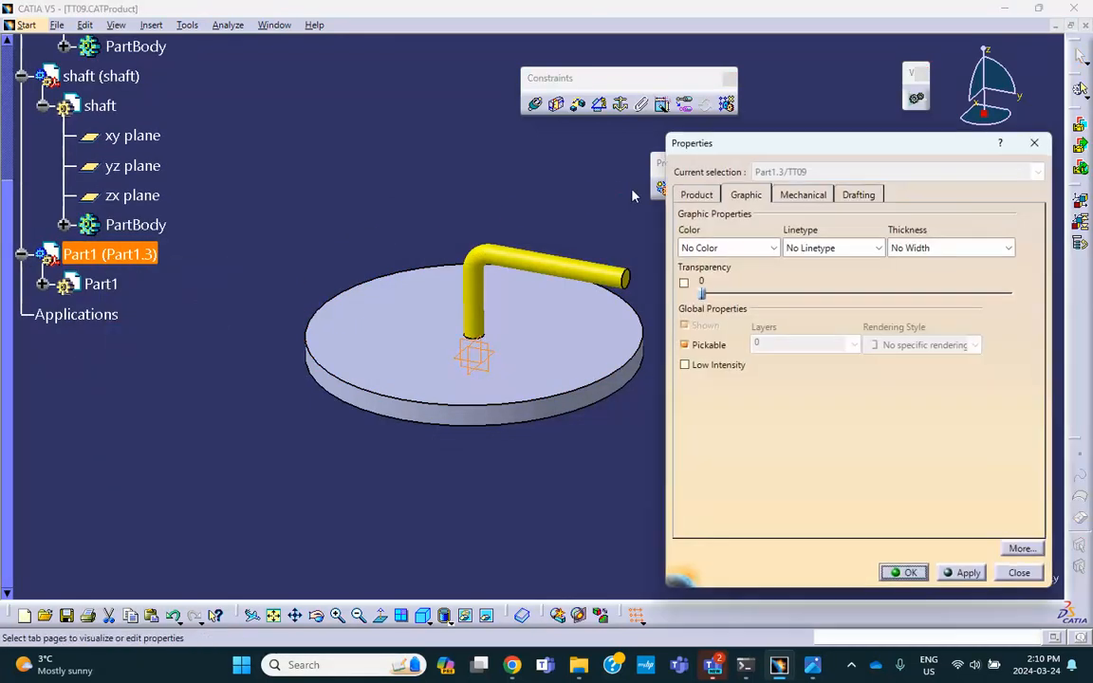
pyautogui.click(696, 195)
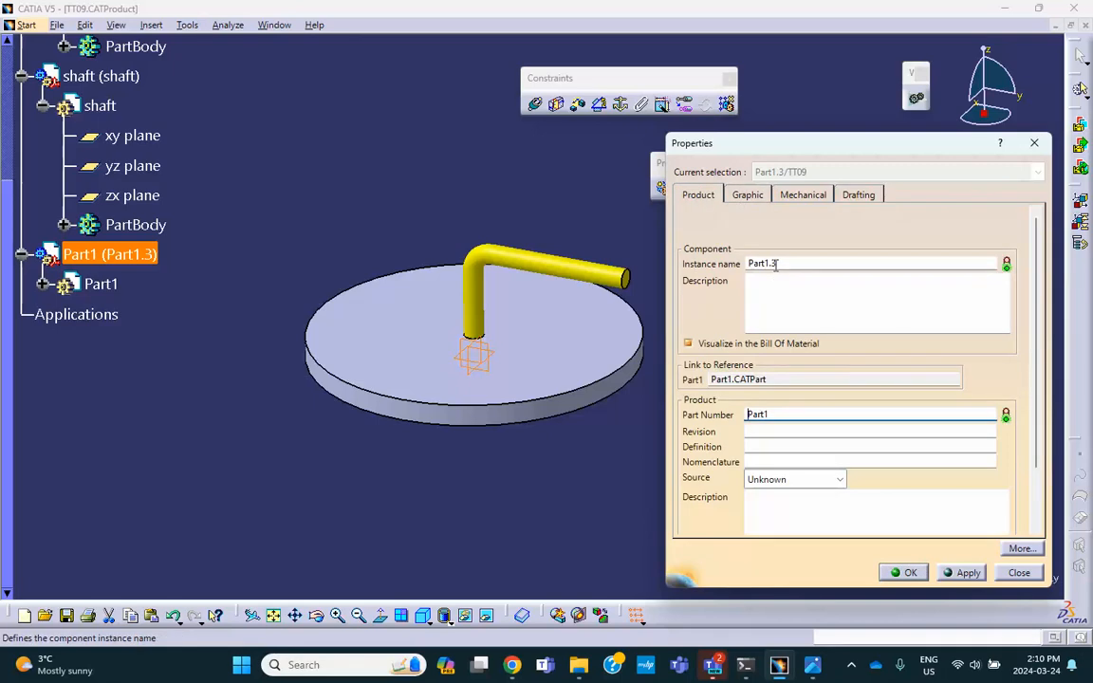
pyautogui.write('wheel')
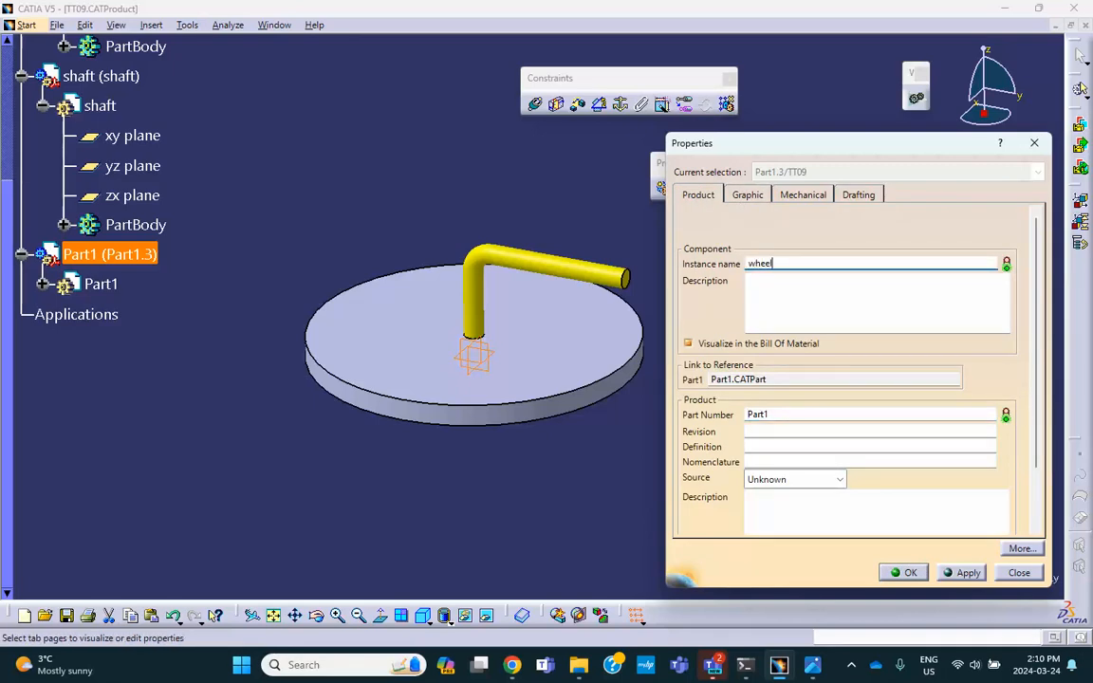
pyautogui.doubleClick(760, 415)
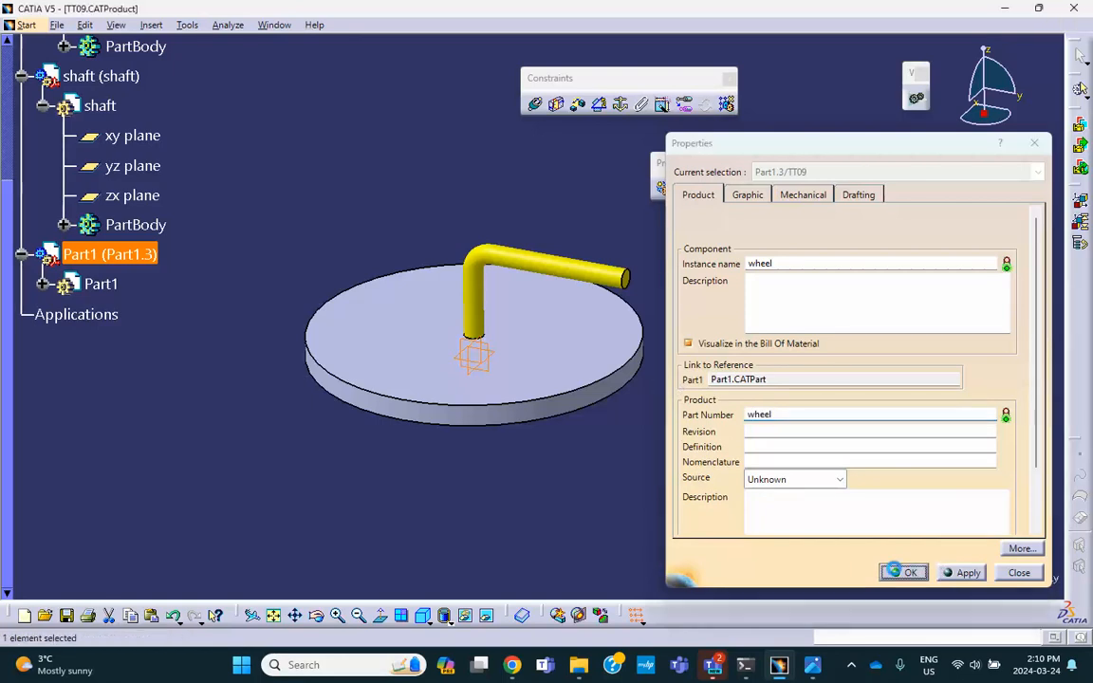
pyautogui.click(903, 573)
# Step: Activate the wheel part for editing and start a sketch on the flat face at the shaft's free end
pyautogui.doubleClick(104, 284)
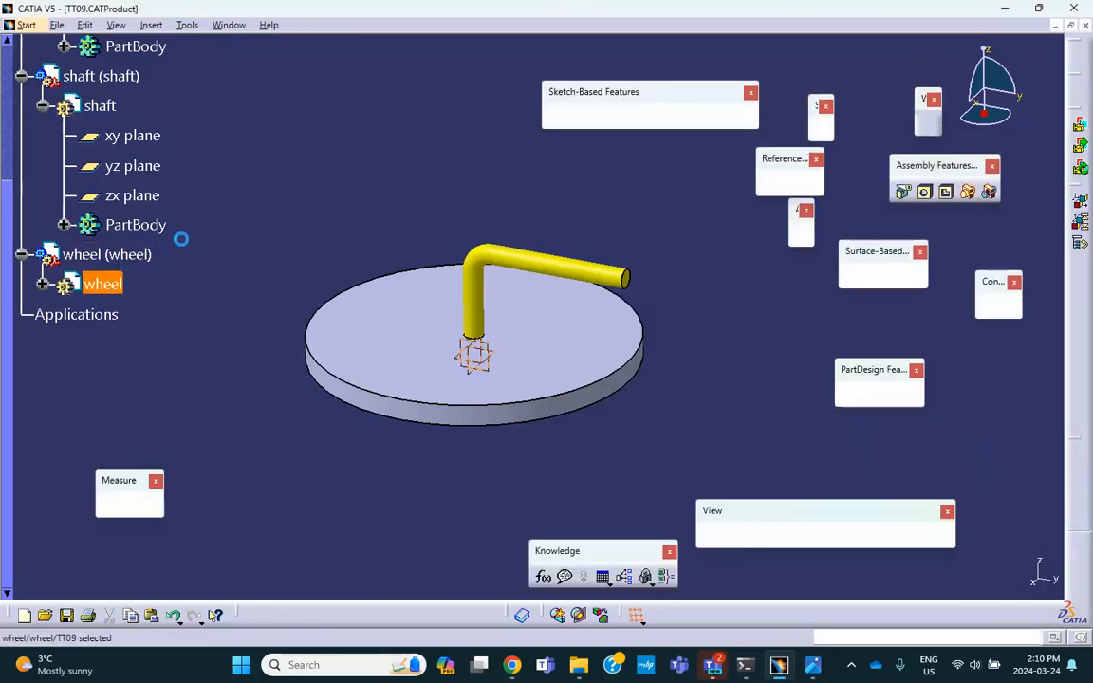
pyautogui.moveTo(259, 225); pyautogui.dragTo(196, 129, button='middle')
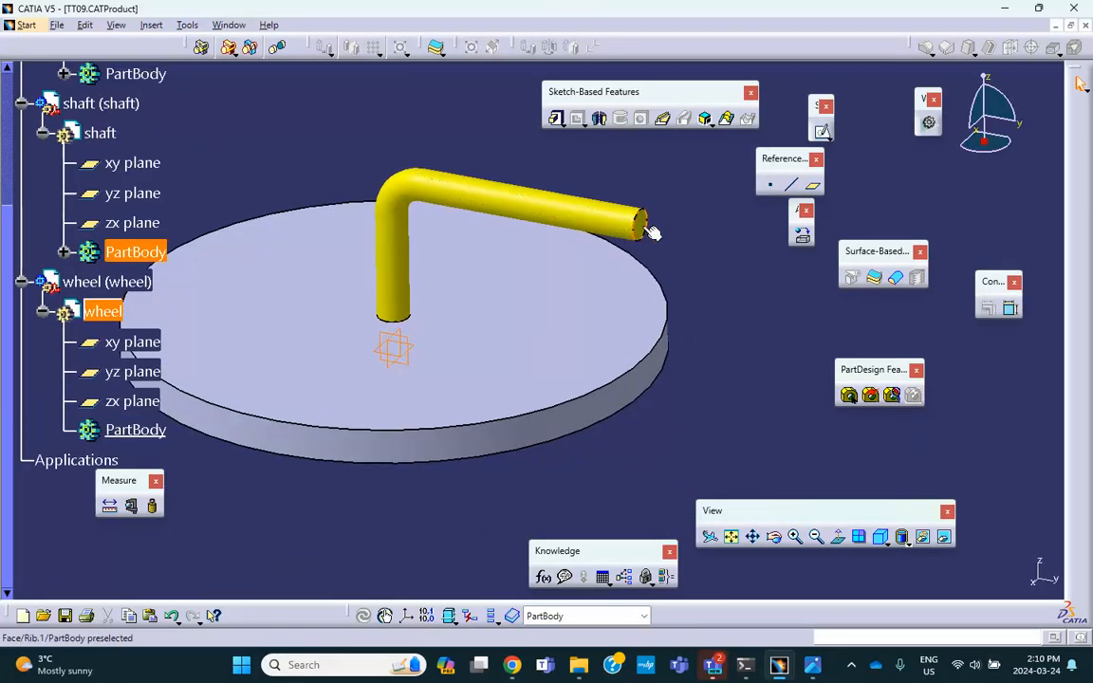
pyautogui.click(649, 229)
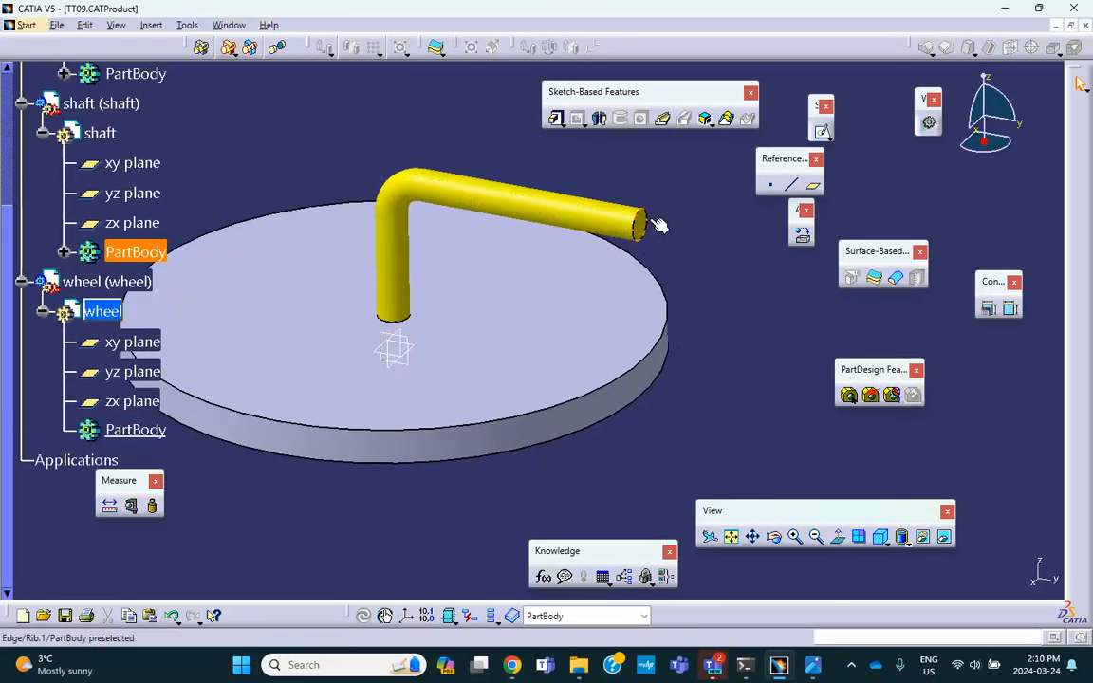
pyautogui.click(821, 131)
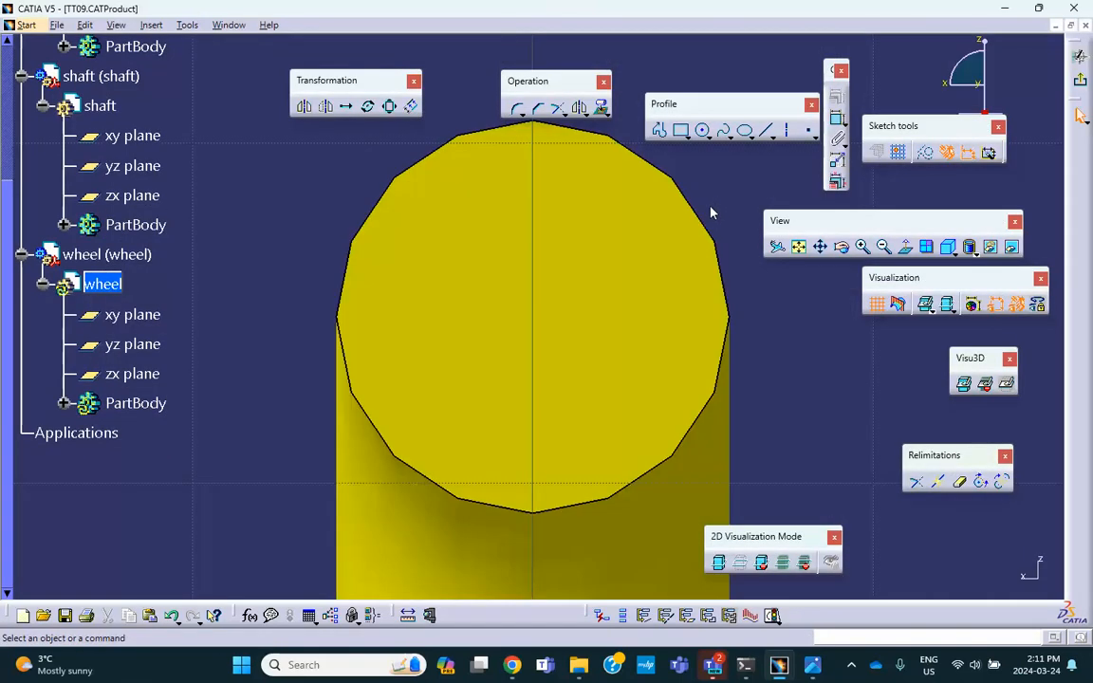
pyautogui.moveTo(588, 205); pyautogui.dragTo(510, 266, button='middle')
# Step: Try to project the canonical silhouette edges of the shaft's end into the wheel sketch
pyautogui.click(602, 112)
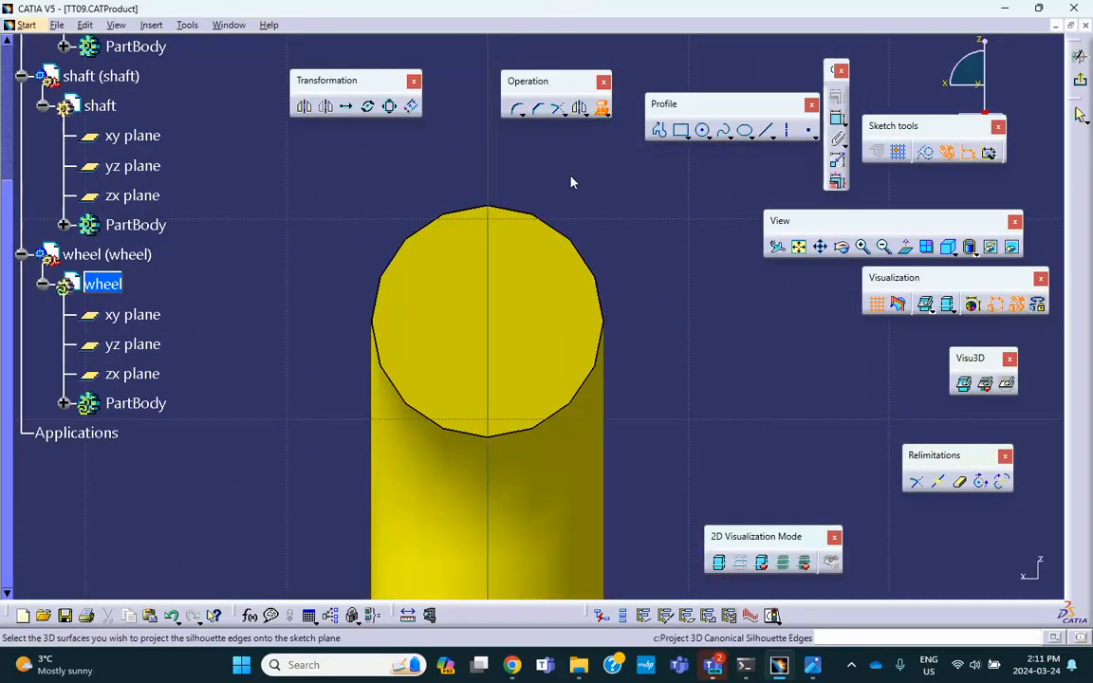
pyautogui.click(558, 233)
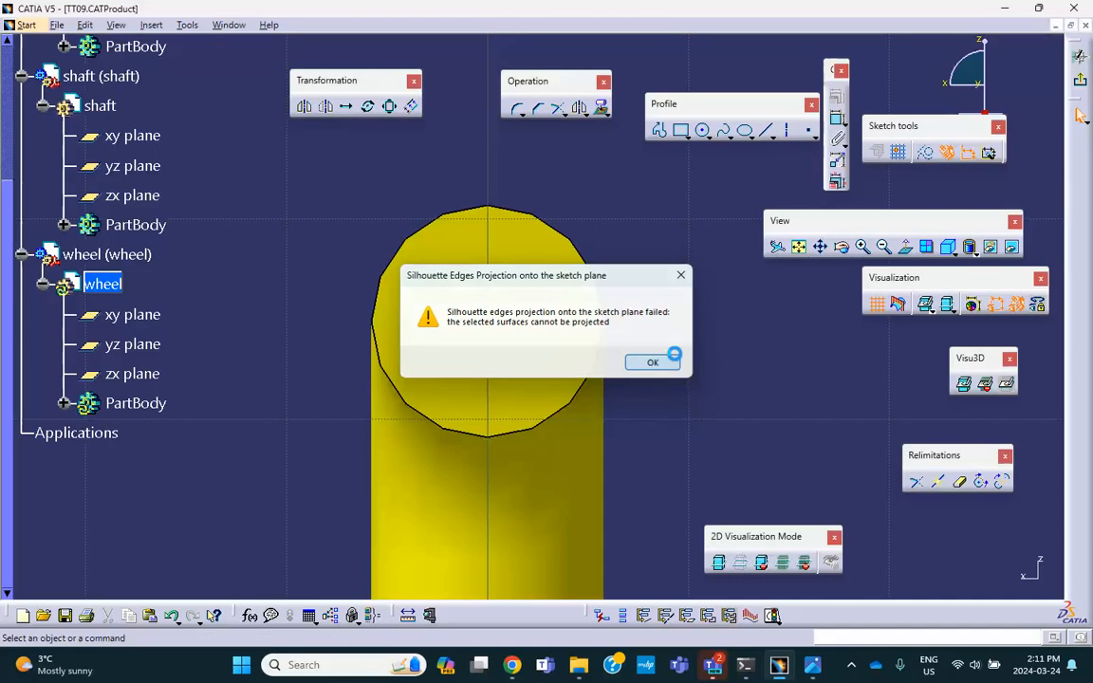
pyautogui.click(660, 364)
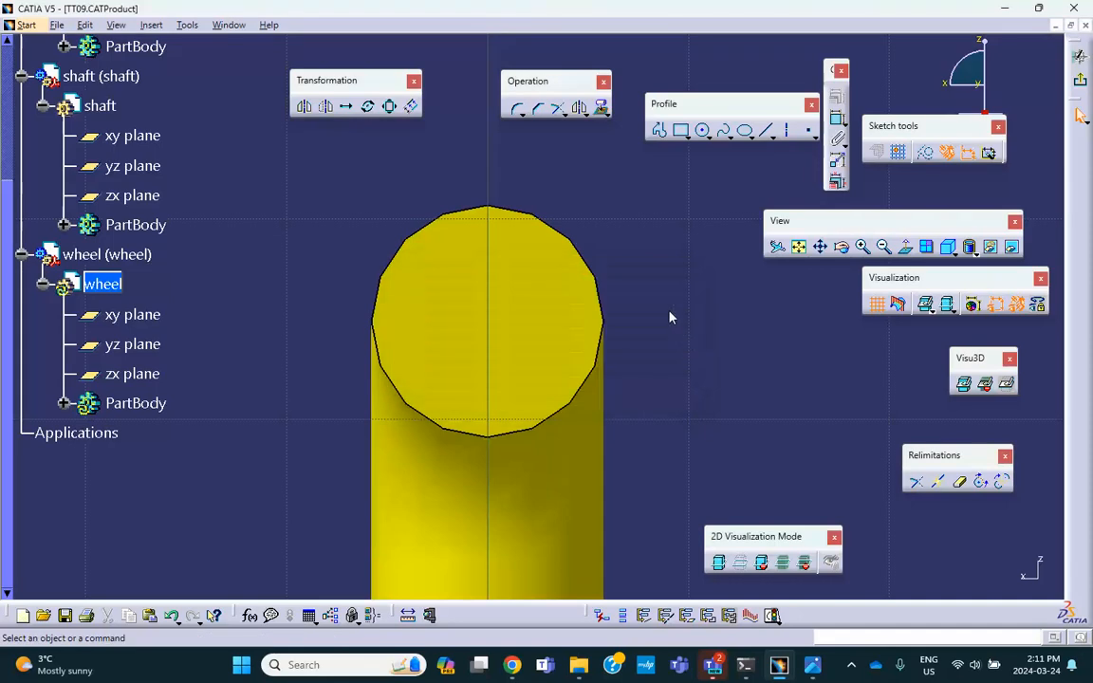
# Step: Project the circular edge of the shaft's free end onto the wheel's sketch plane as a 3D element
pyautogui.click(608, 112)
pyautogui.click(629, 119)
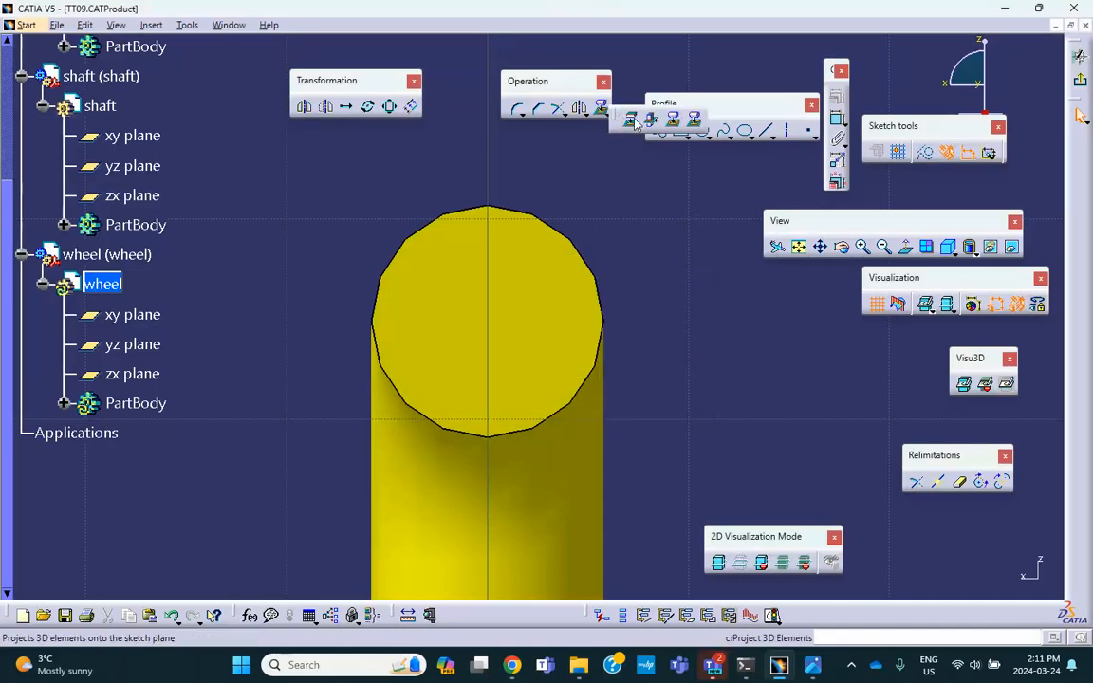
pyautogui.click(557, 229)
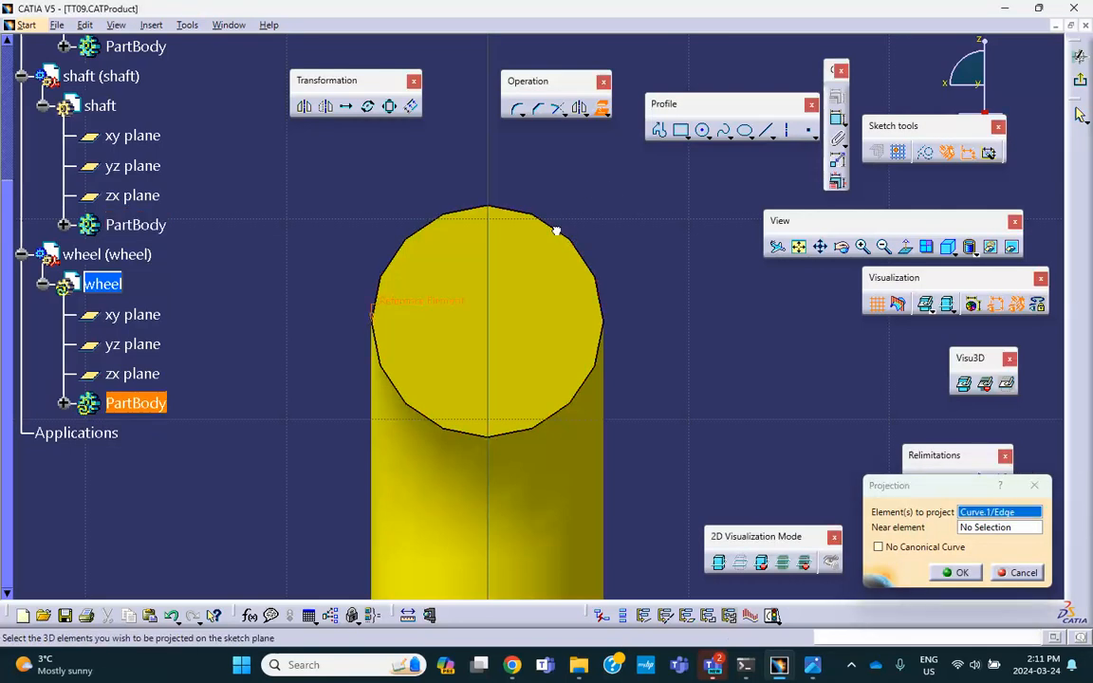
pyautogui.click(956, 572)
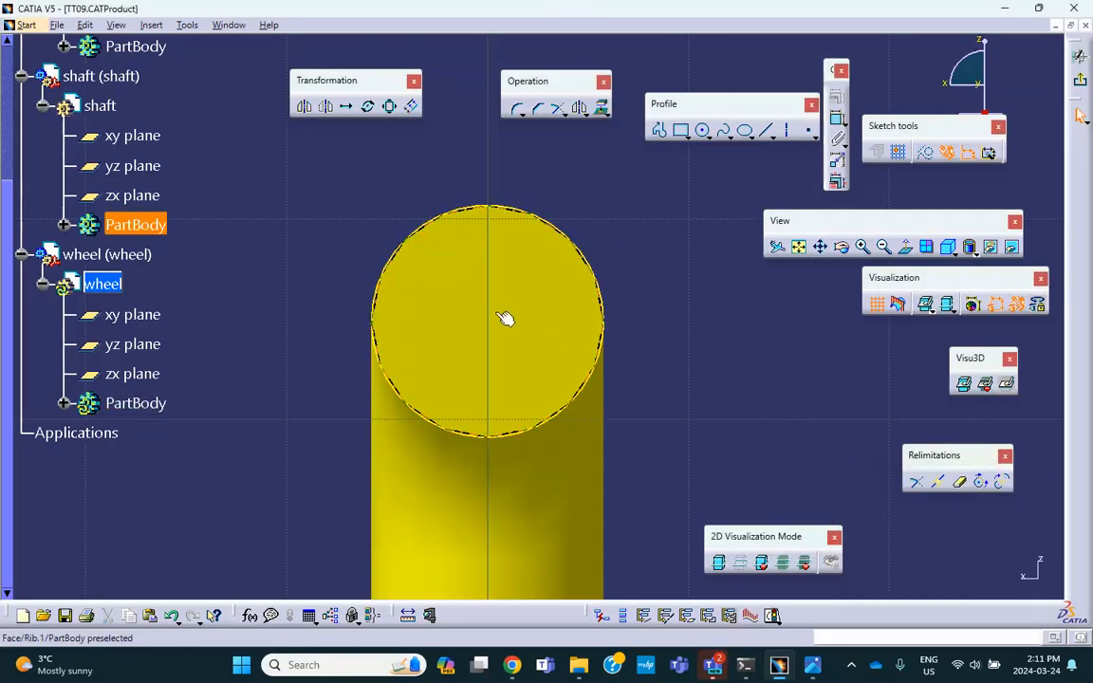
# Step: Draw the wheel's outer circle concentric with the projected shaft edge, reaching down to just above the base, and select it
pyautogui.moveTo(503, 318); pyautogui.dragTo(450, 434, button='middle')
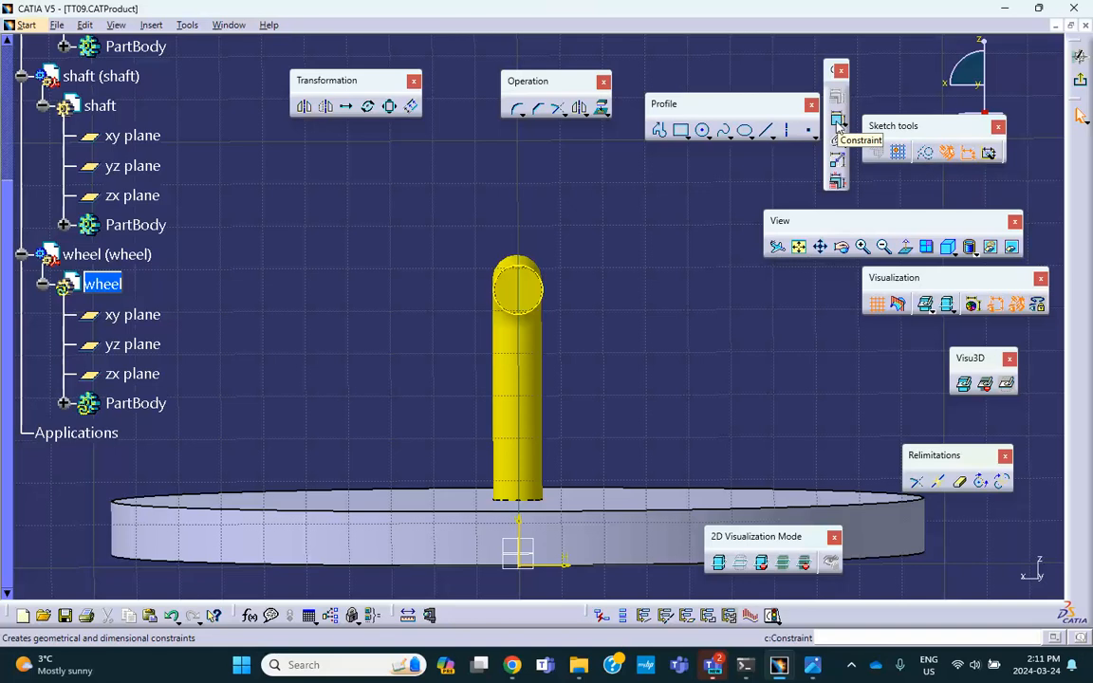
pyautogui.click(905, 247)
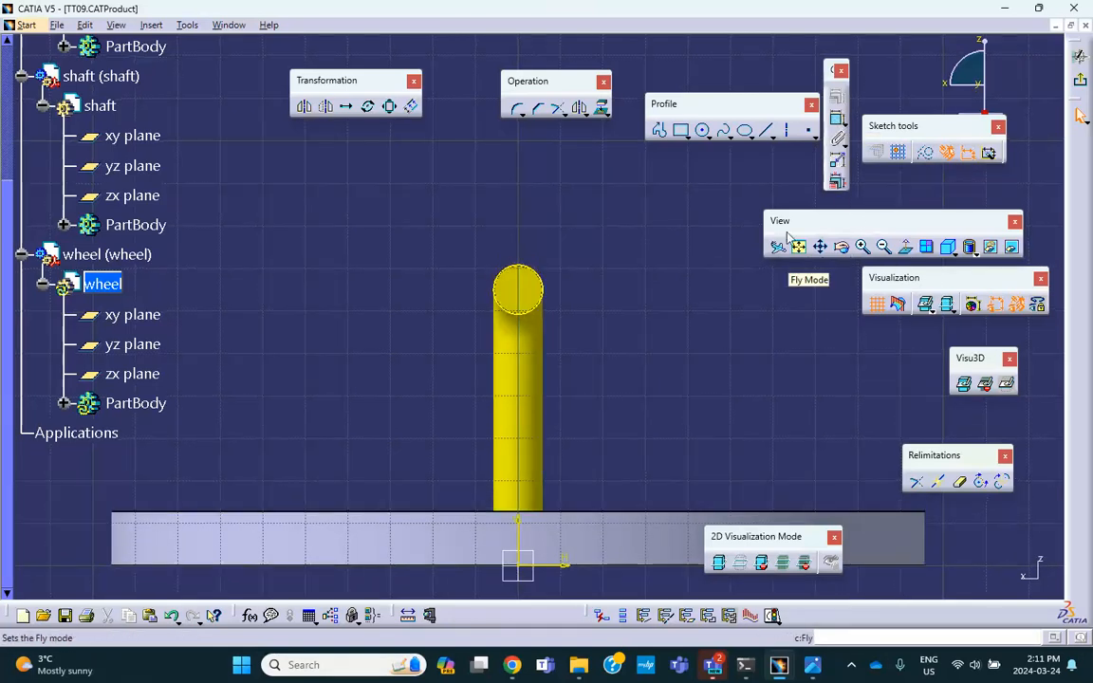
pyautogui.click(703, 133)
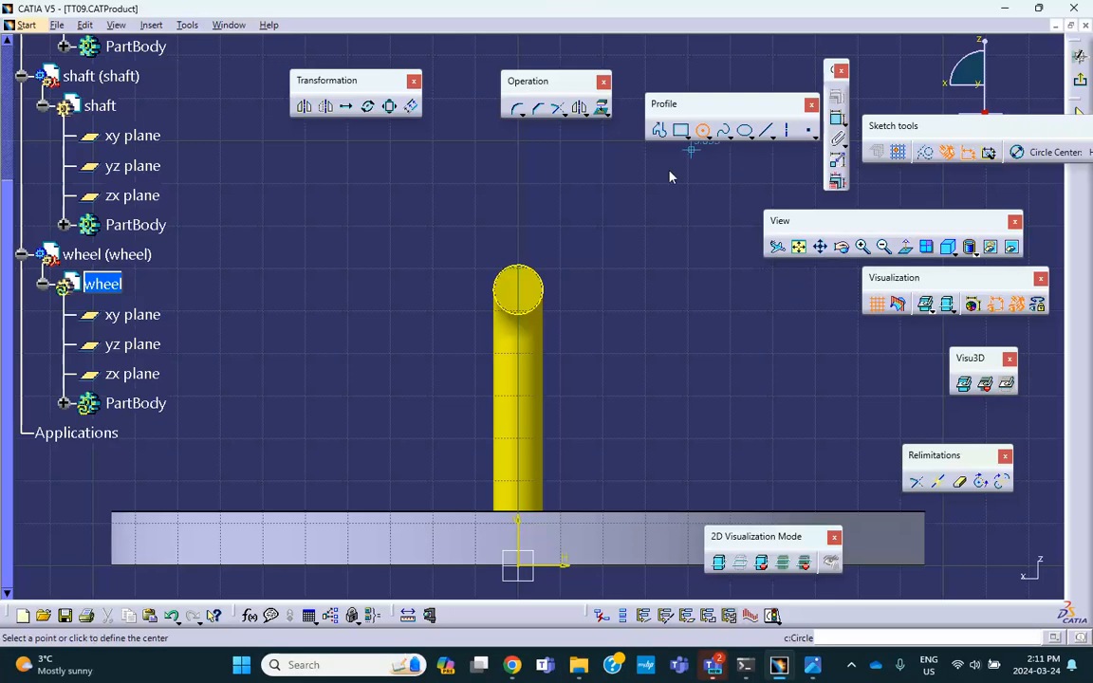
pyautogui.click(524, 286)
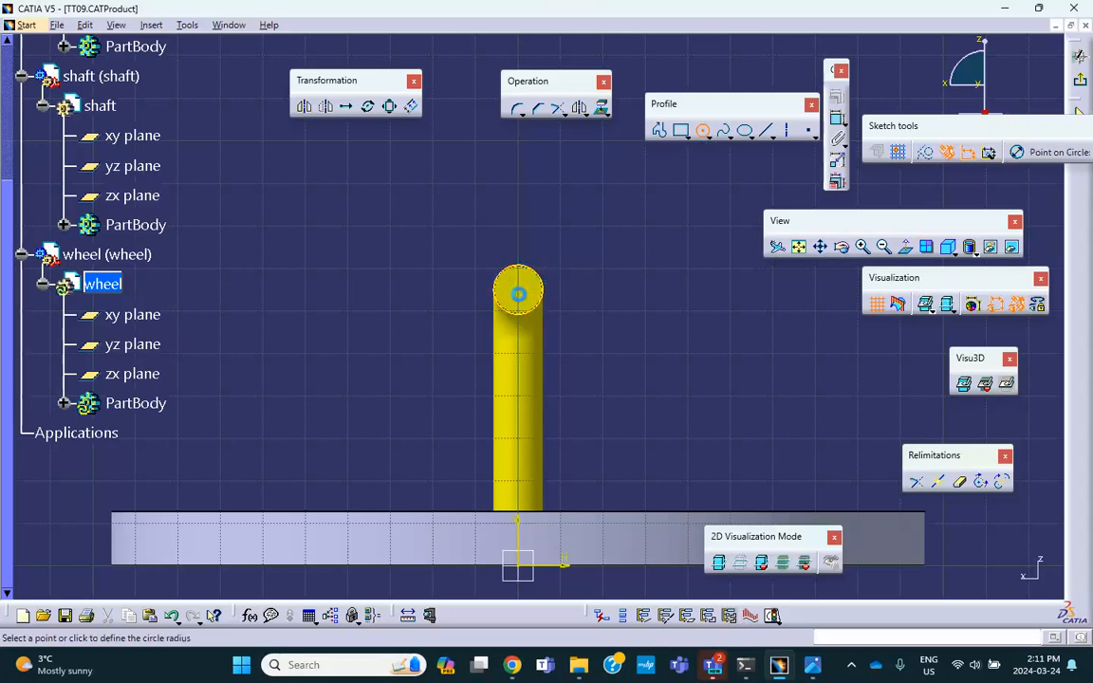
pyautogui.click(612, 454)
pyautogui.keyDown('ctrl'); pyautogui.moveTo(735, 362); pyautogui.dragTo(733, 399, button='middle'); pyautogui.keyUp('ctrl')
pyautogui.click(743, 384)
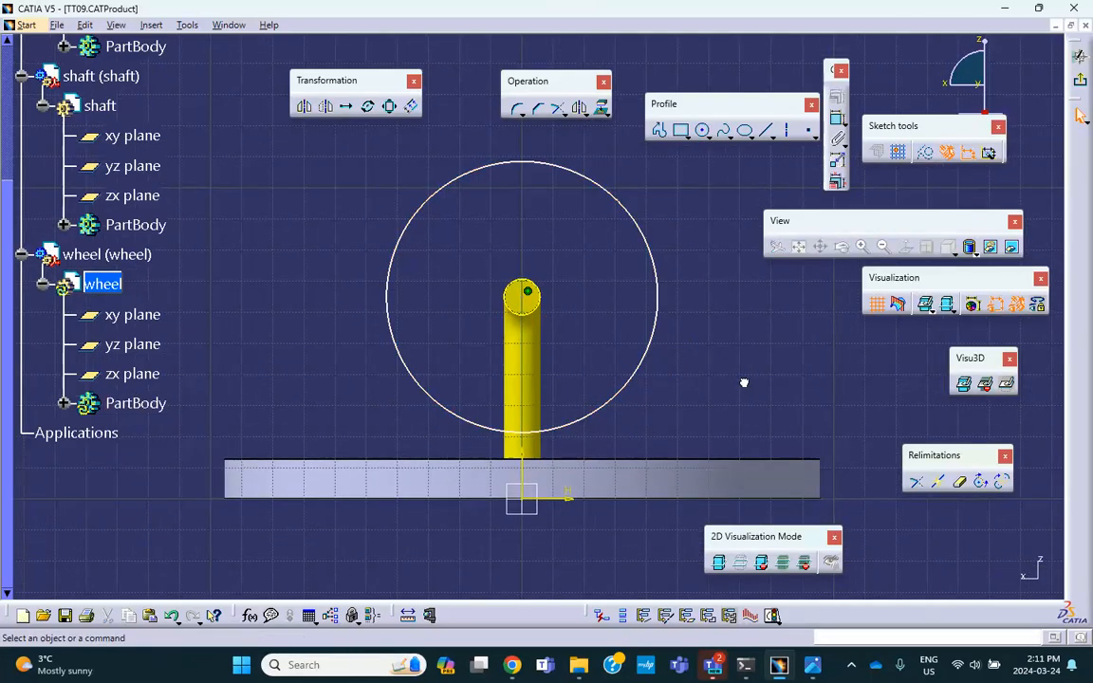
pyautogui.click(583, 422)
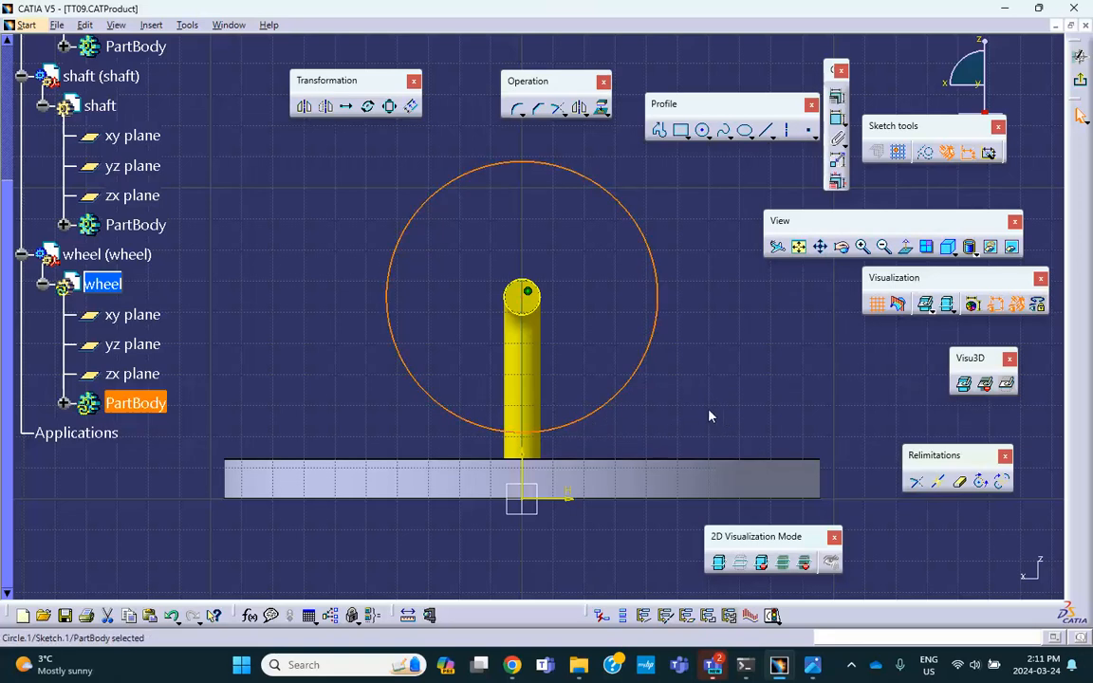
# Step: Constrain the wheel's outer circle tangent to the base's top edge and exit the sketch
pyautogui.keyDown('ctrl'); pyautogui.click(678, 461); pyautogui.keyUp('ctrl')
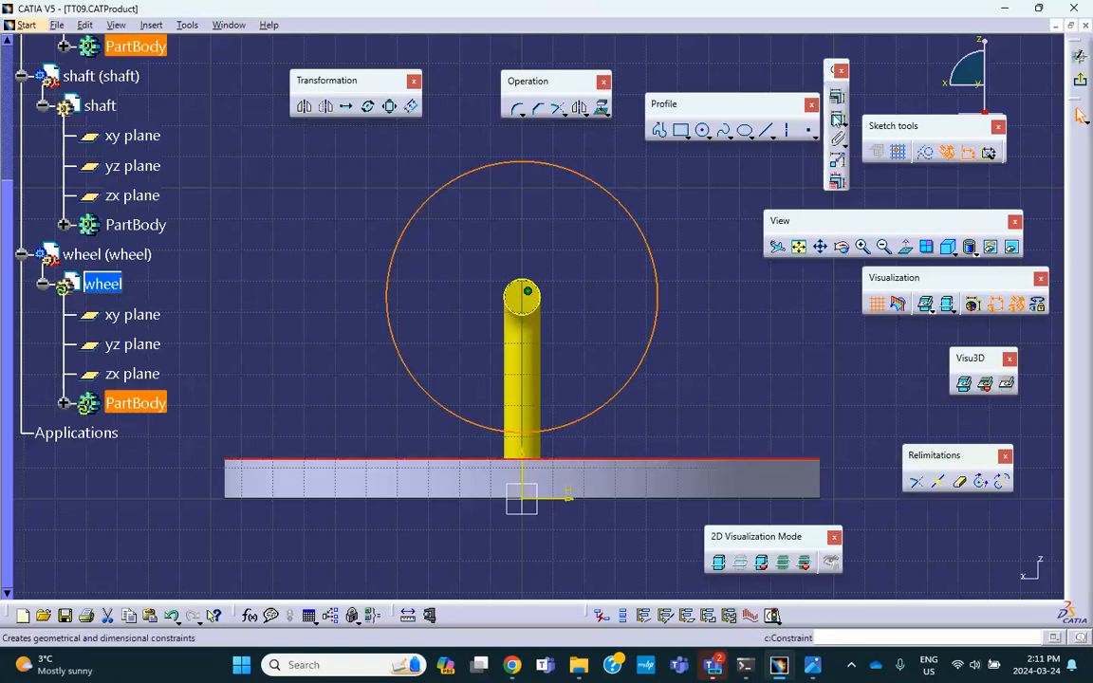
pyautogui.click(838, 111)
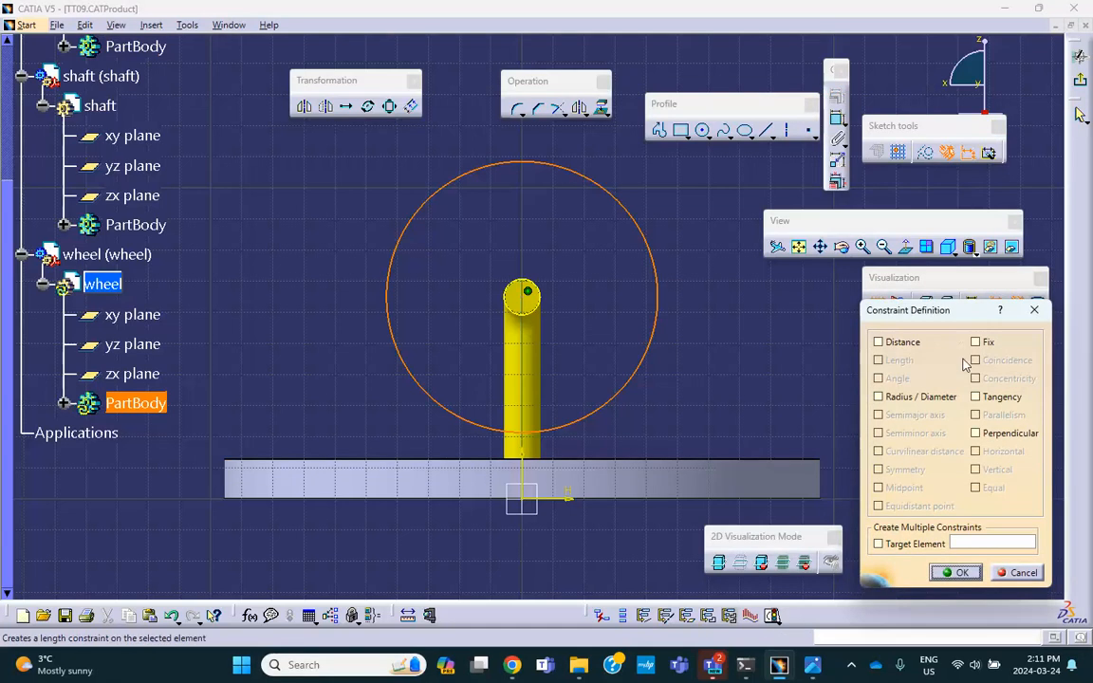
pyautogui.click(979, 397)
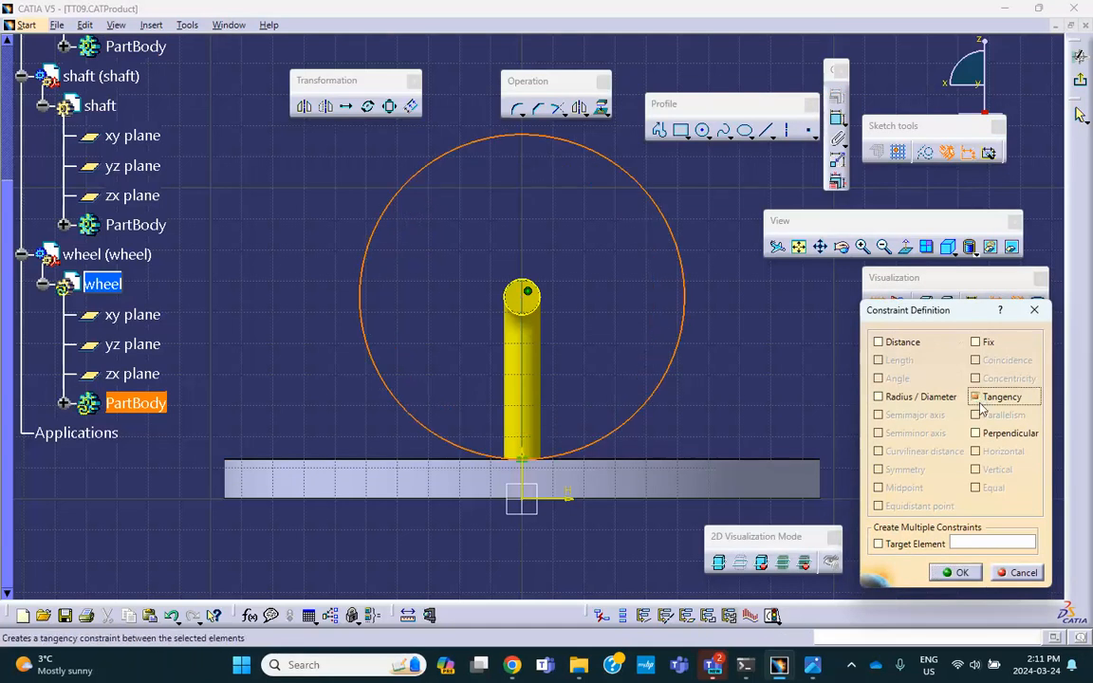
pyautogui.click(954, 572)
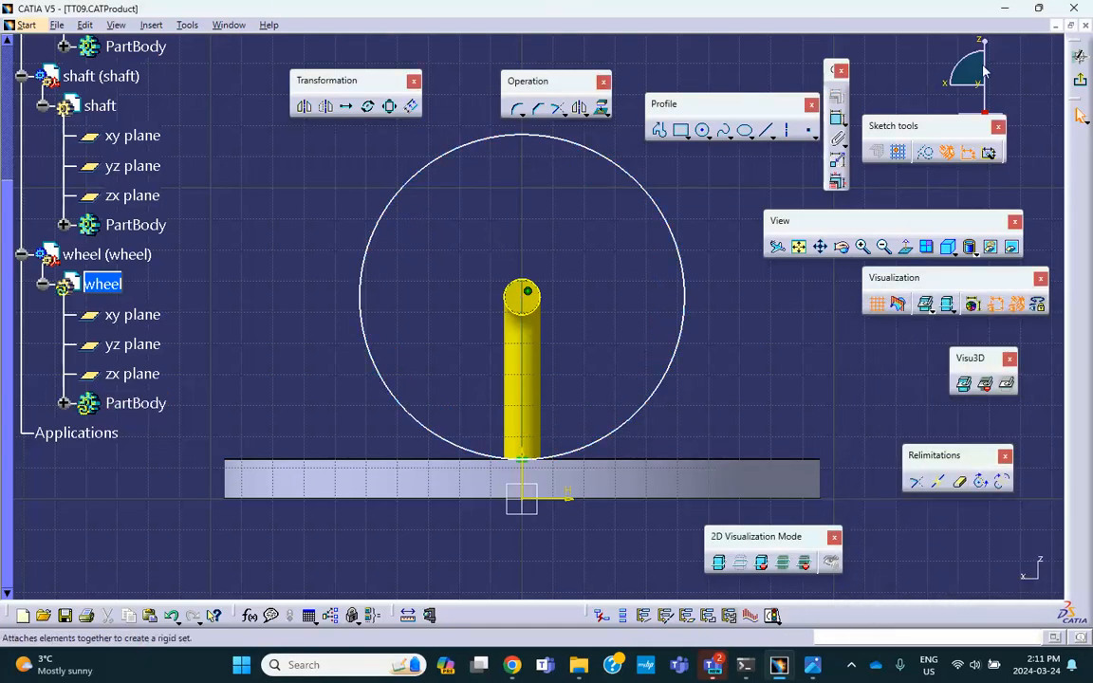
pyautogui.click(1080, 55)
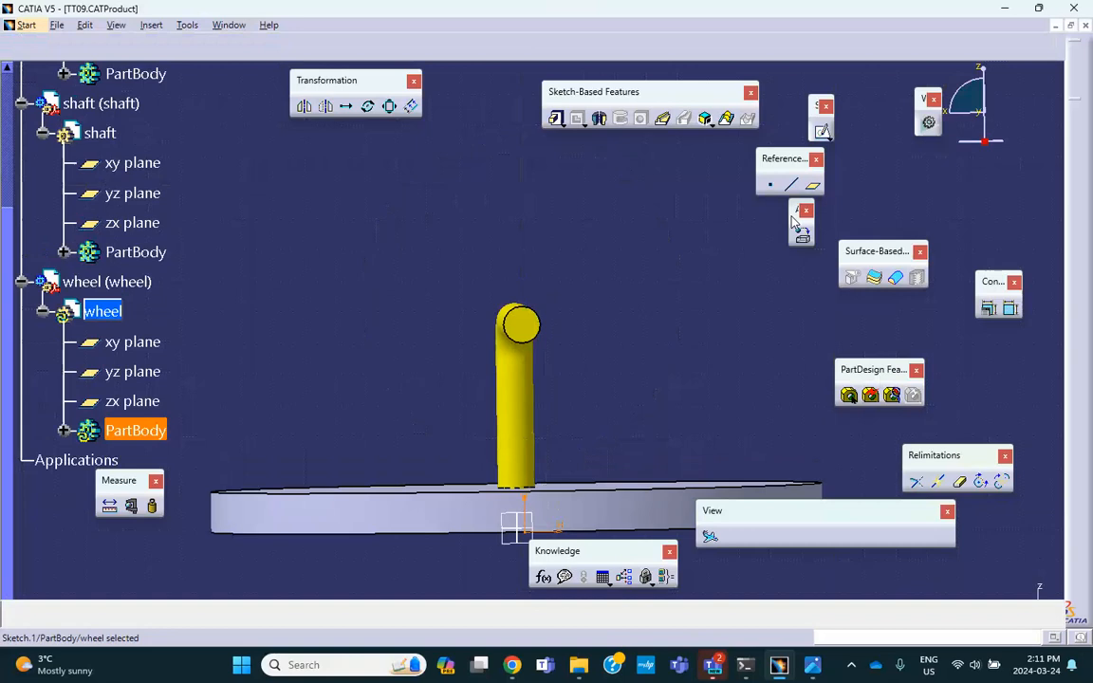
# Step: Pad the wheel sketch 0.787 in with the direction reversed, back along the shaft toward its bend
pyautogui.click(557, 120)
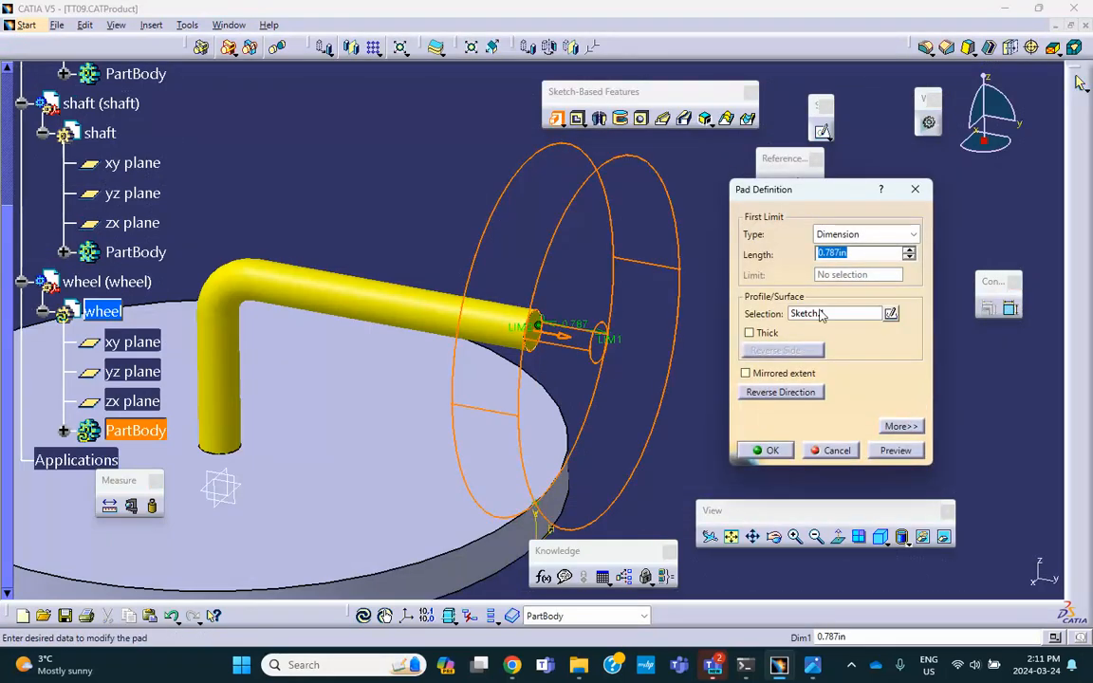
pyautogui.click(782, 392)
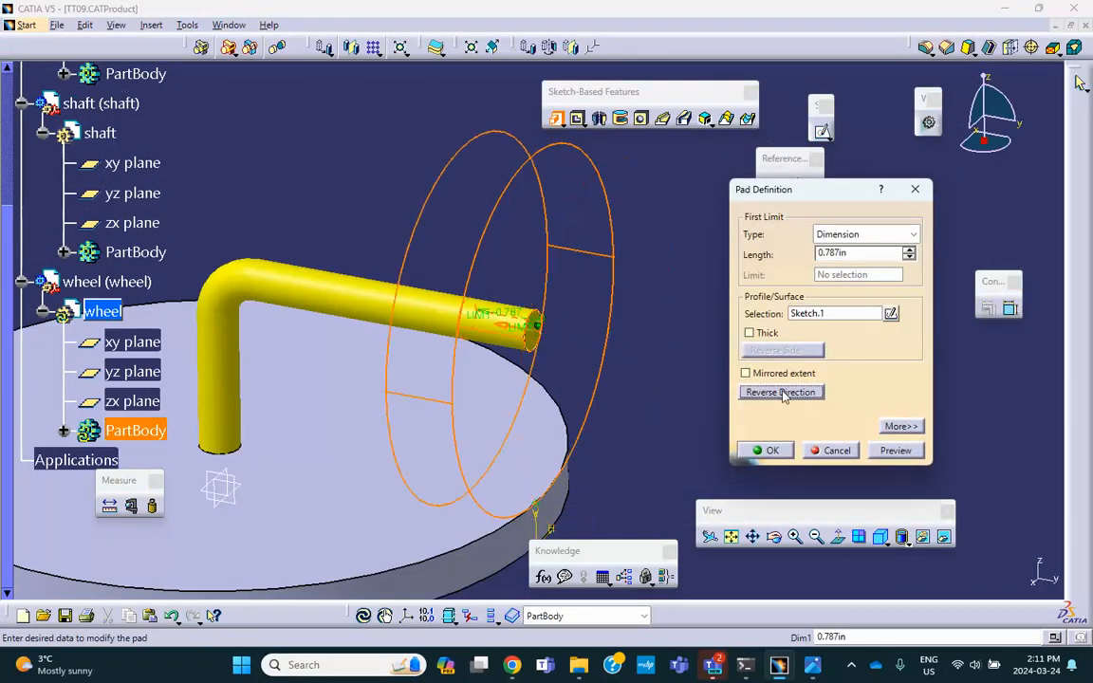
pyautogui.click(772, 452)
pyautogui.moveTo(680, 257); pyautogui.dragTo(640, 366, button='middle')
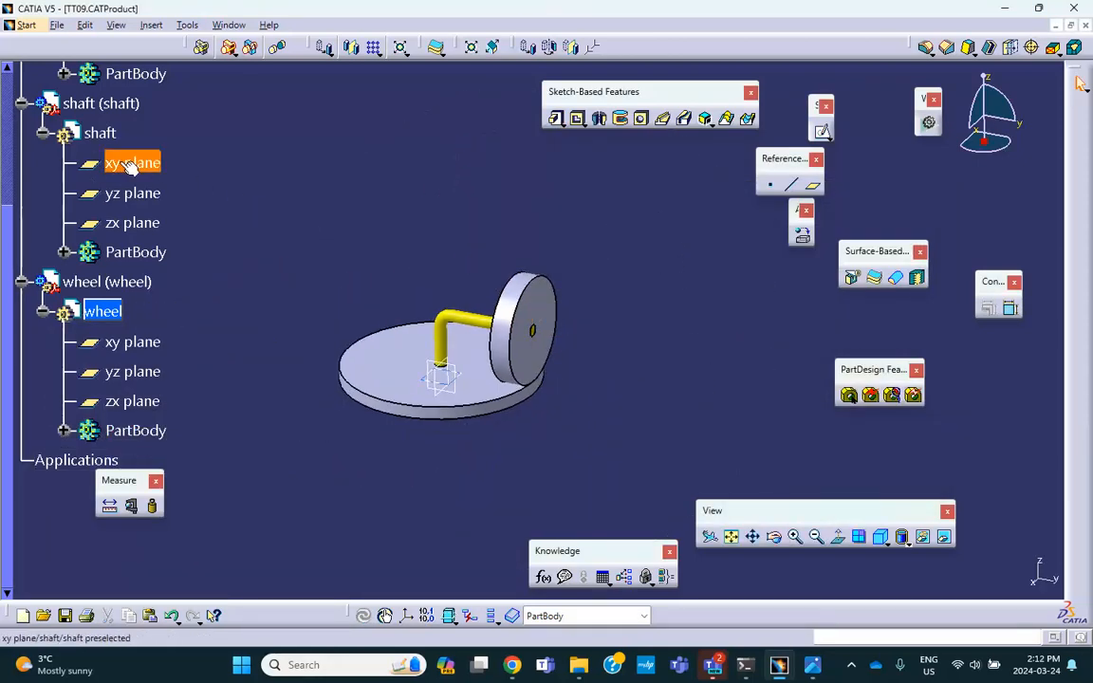
# Step: Set the wheel component's graphic color to green in its properties
pyautogui.scroll(3, 119, 147)
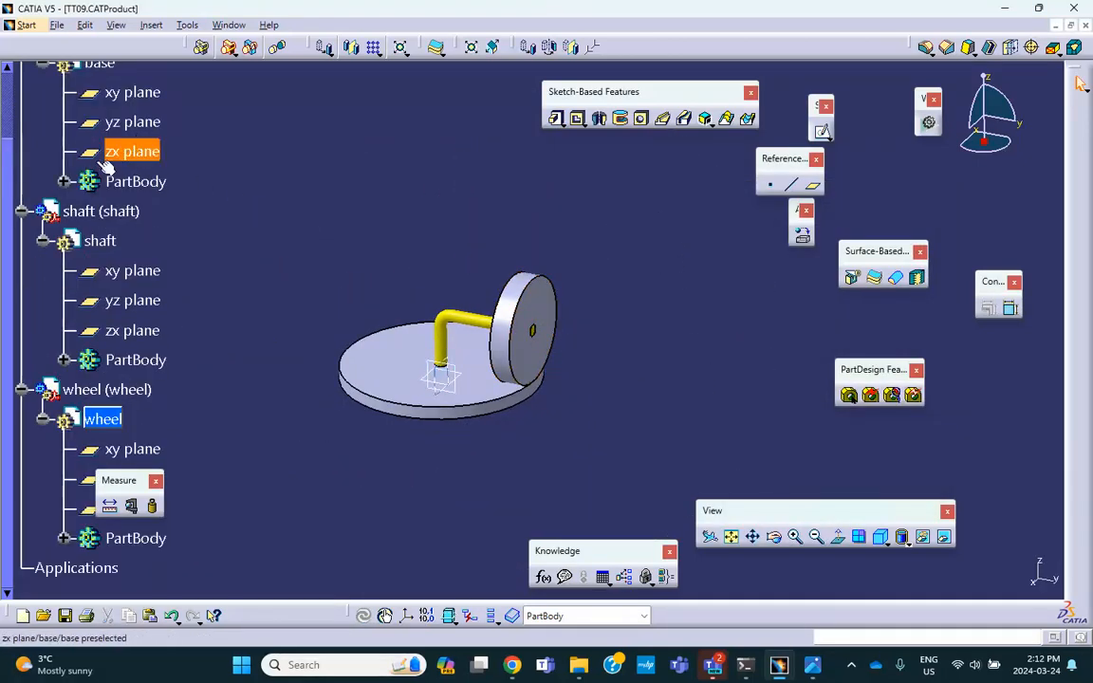
pyautogui.scroll(1, 154, 110)
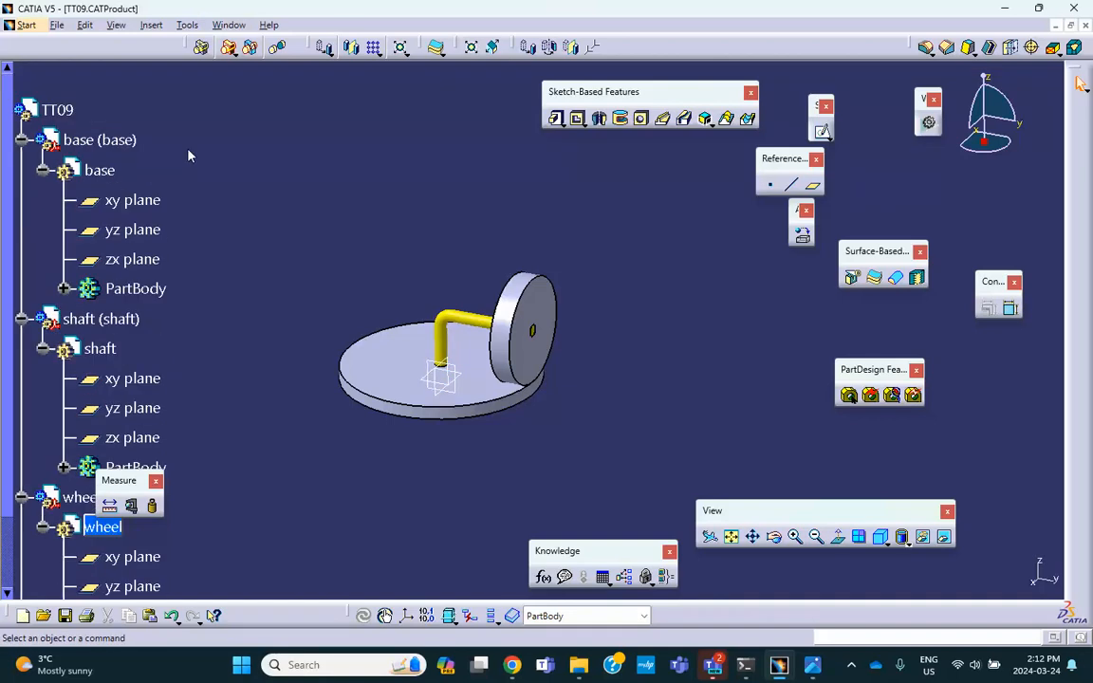
pyautogui.scroll(-6, 169, 187)
pyautogui.rightClick(101, 282)
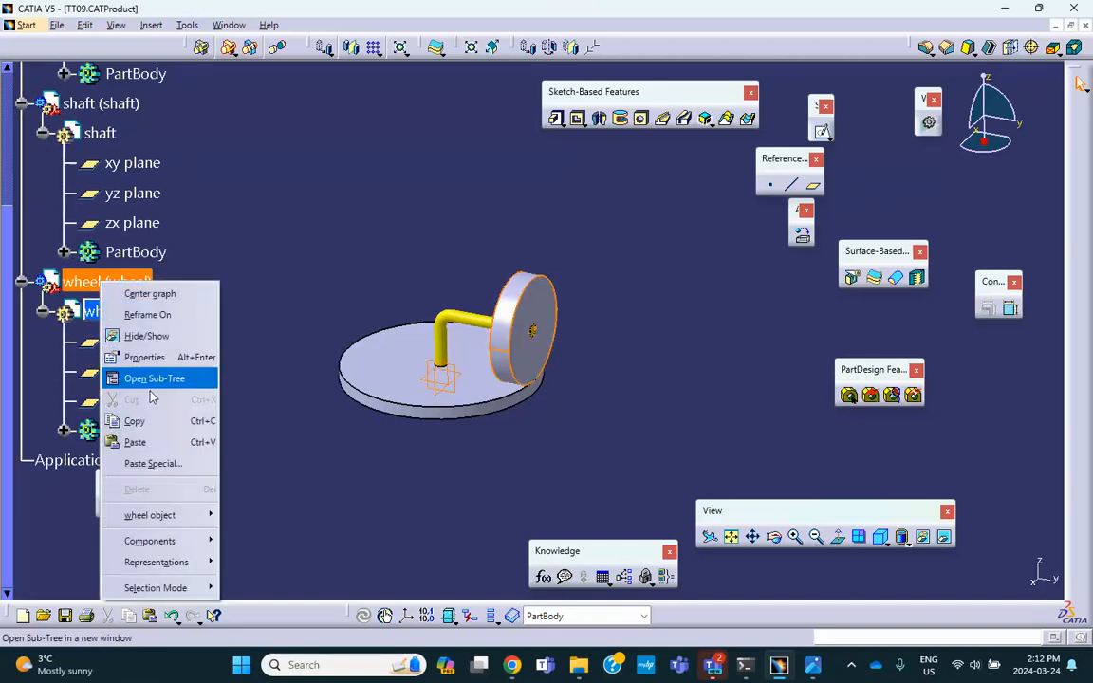
pyautogui.click(181, 357)
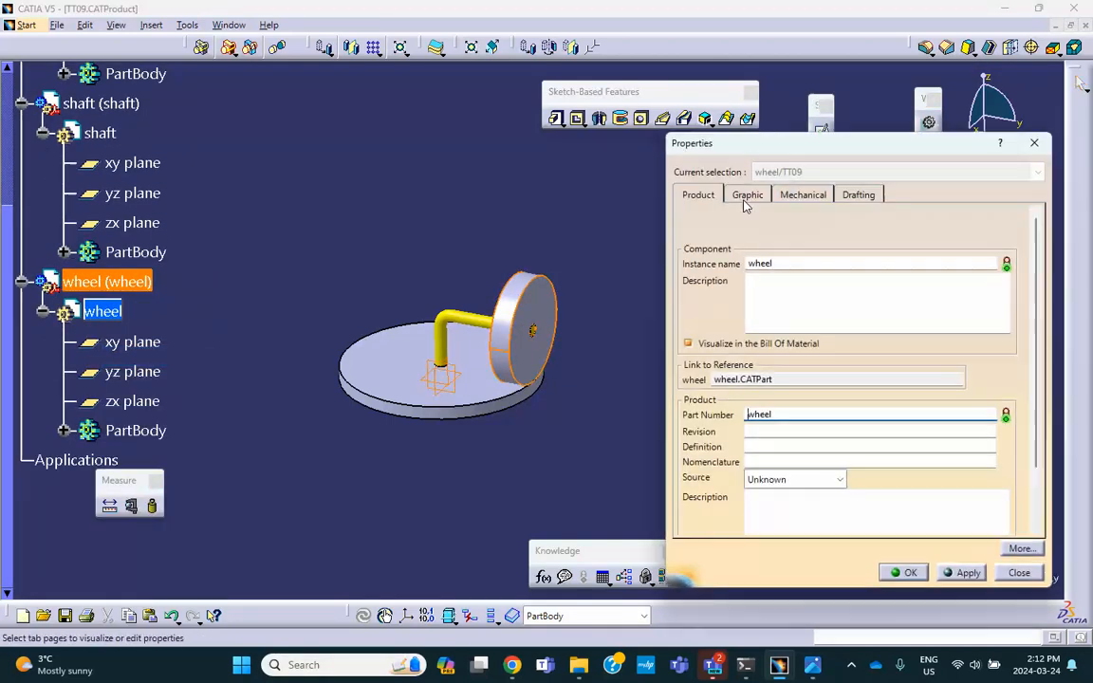
pyautogui.click(753, 196)
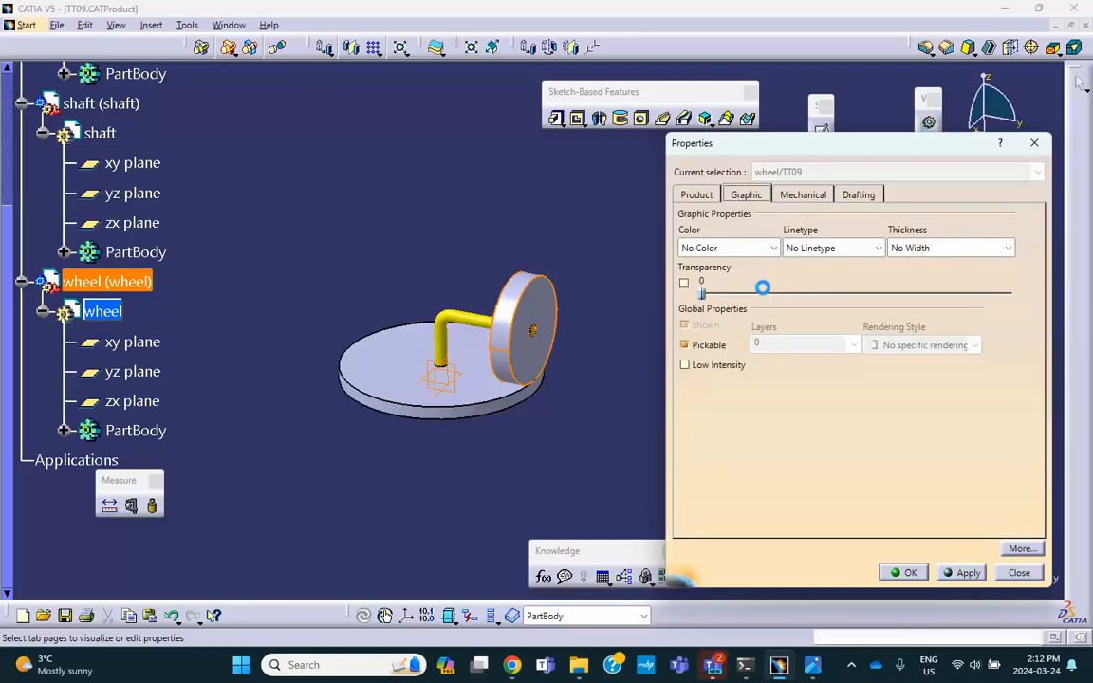
pyautogui.click(773, 247)
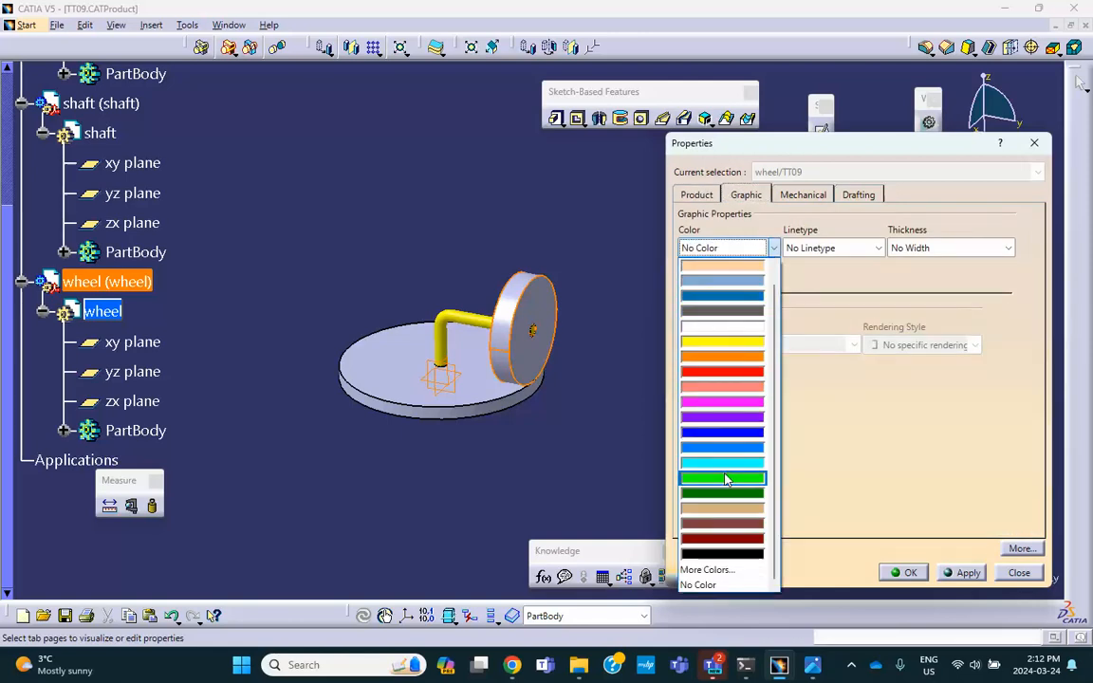
pyautogui.click(741, 483)
pyautogui.click(910, 573)
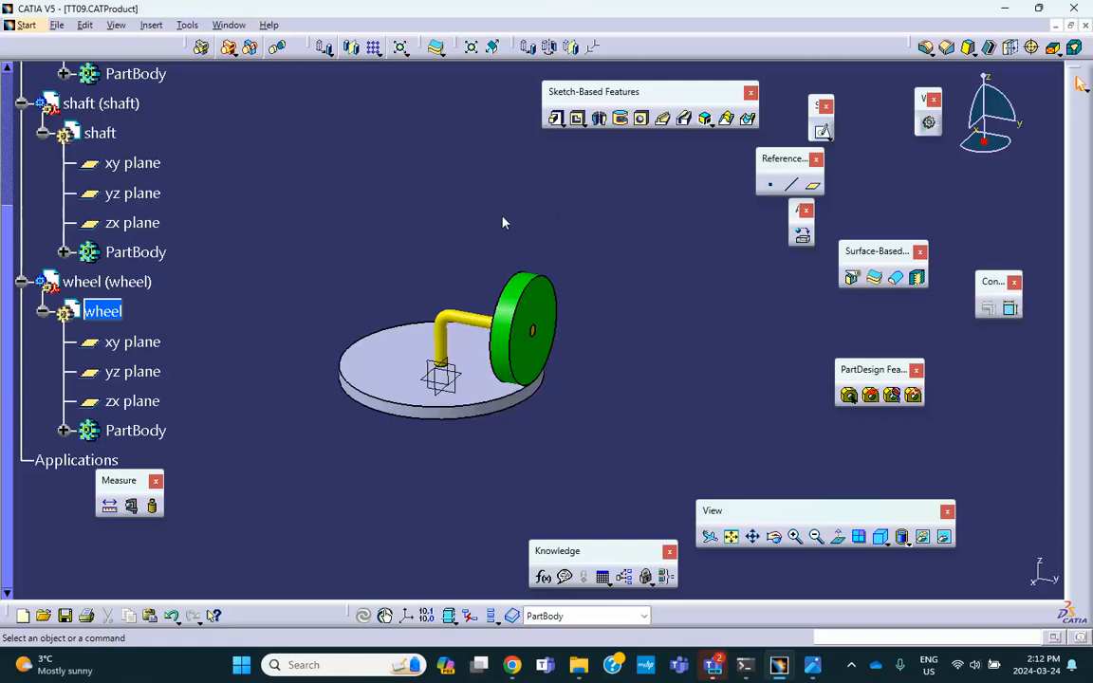
# Step: Activate the top-level TT09 product and fix the base component in place
pyautogui.scroll(5, 134, 252)
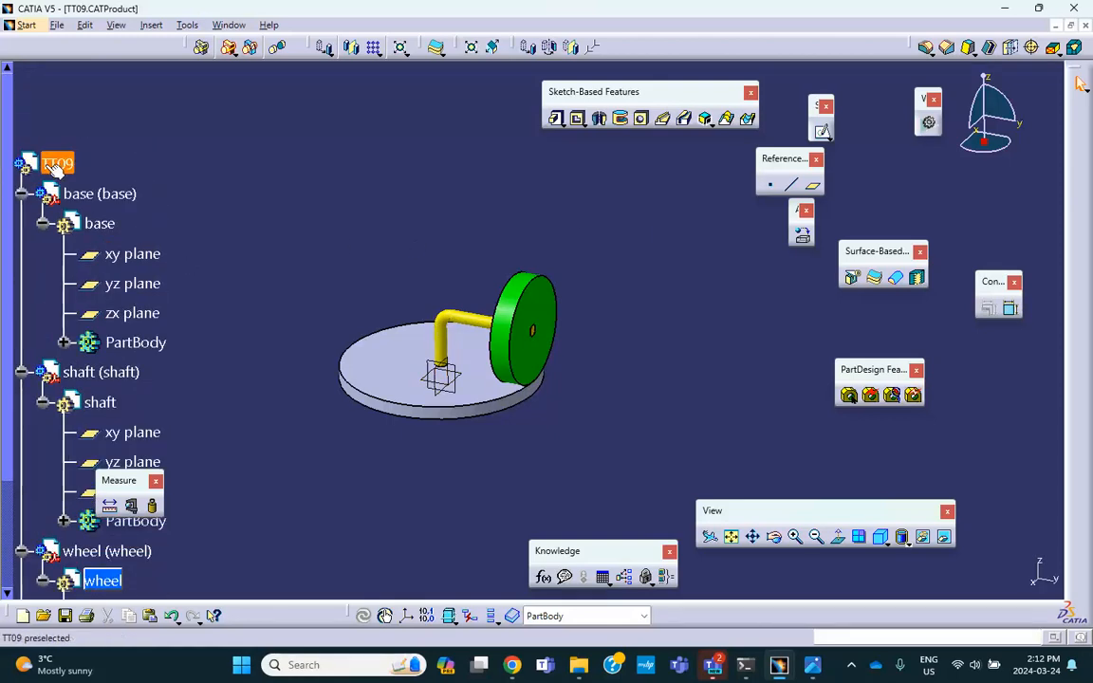
pyautogui.doubleClick(55, 164)
pyautogui.scroll(-4, 248, 183)
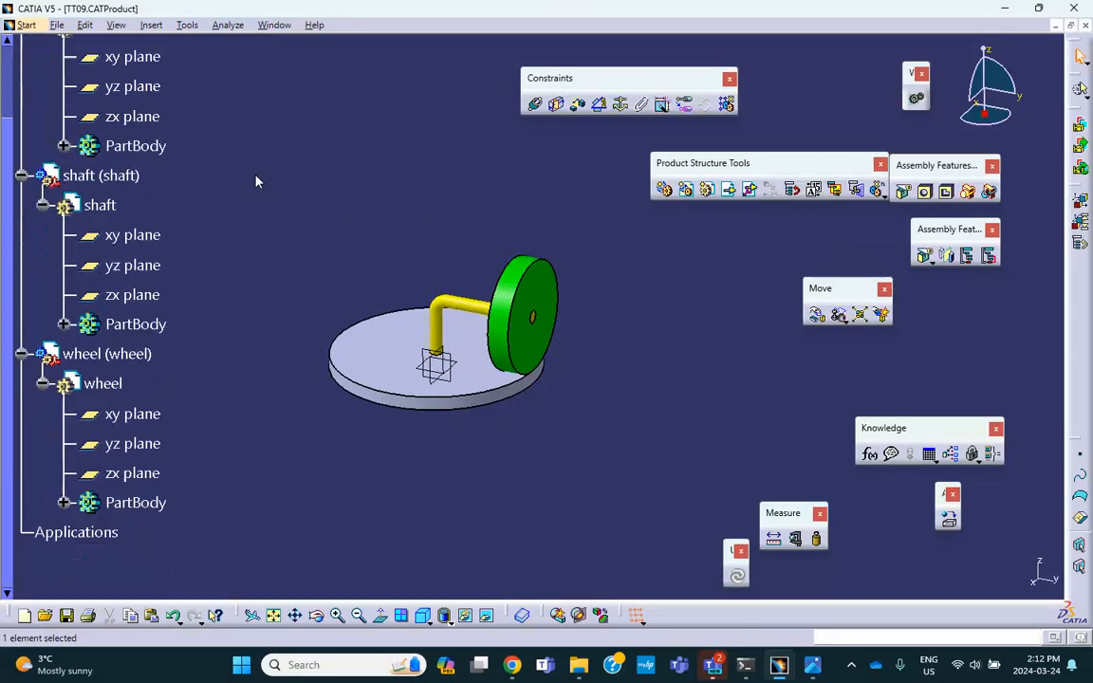
pyautogui.scroll(-4, 254, 182)
pyautogui.click(619, 105)
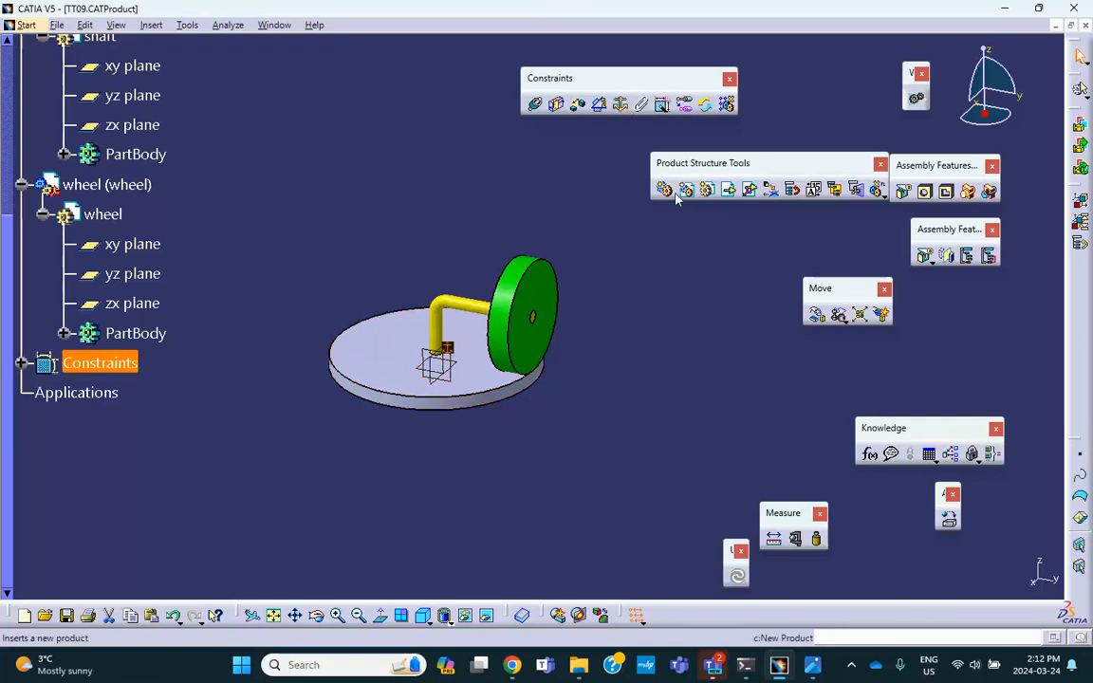
pyautogui.click(718, 283)
# Step: Manipulate the parts apart: move the shaft up along Z and the wheel outward along Y, away from the base
pyautogui.click(818, 317)
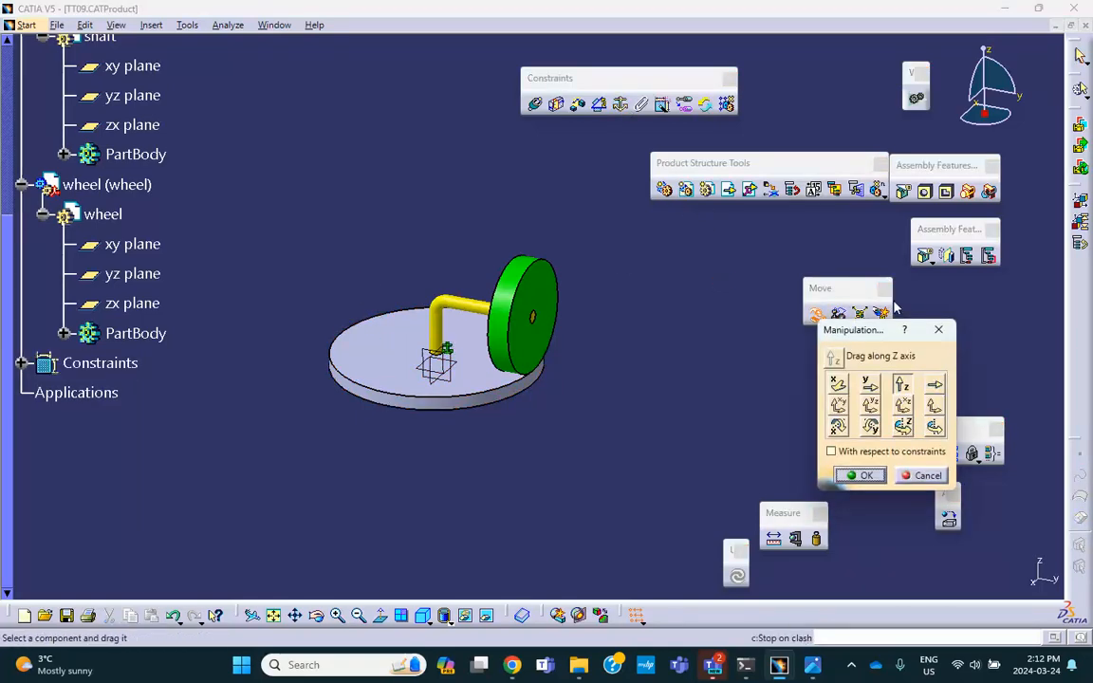
pyautogui.moveTo(461, 304); pyautogui.dragTo(455, 200)
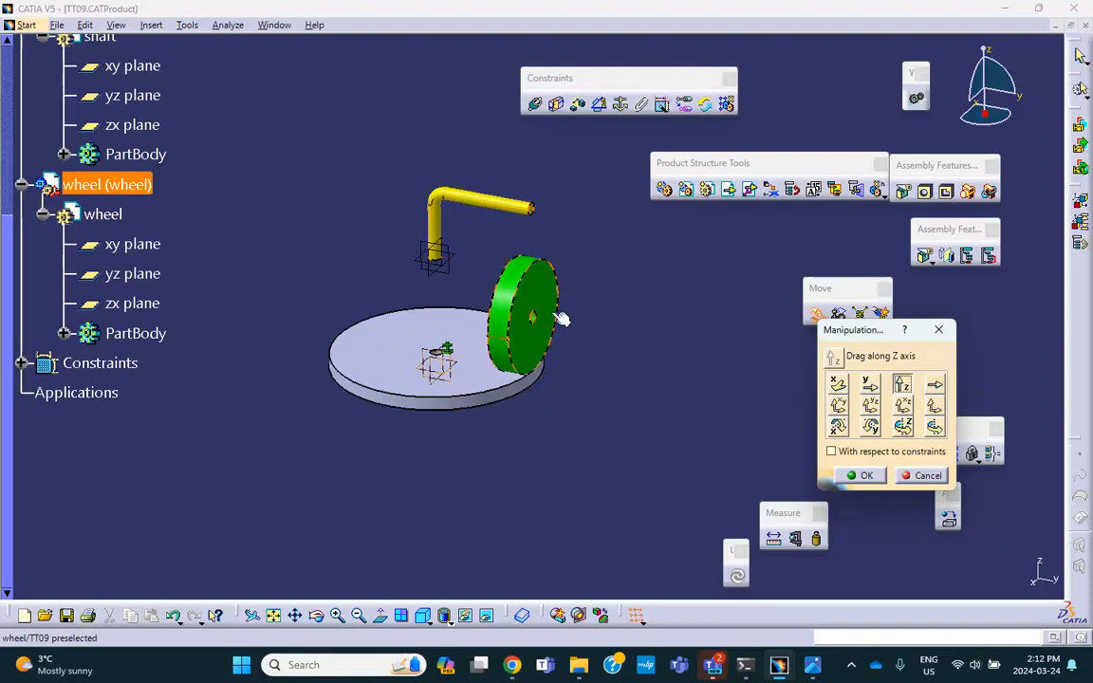
pyautogui.click(937, 387)
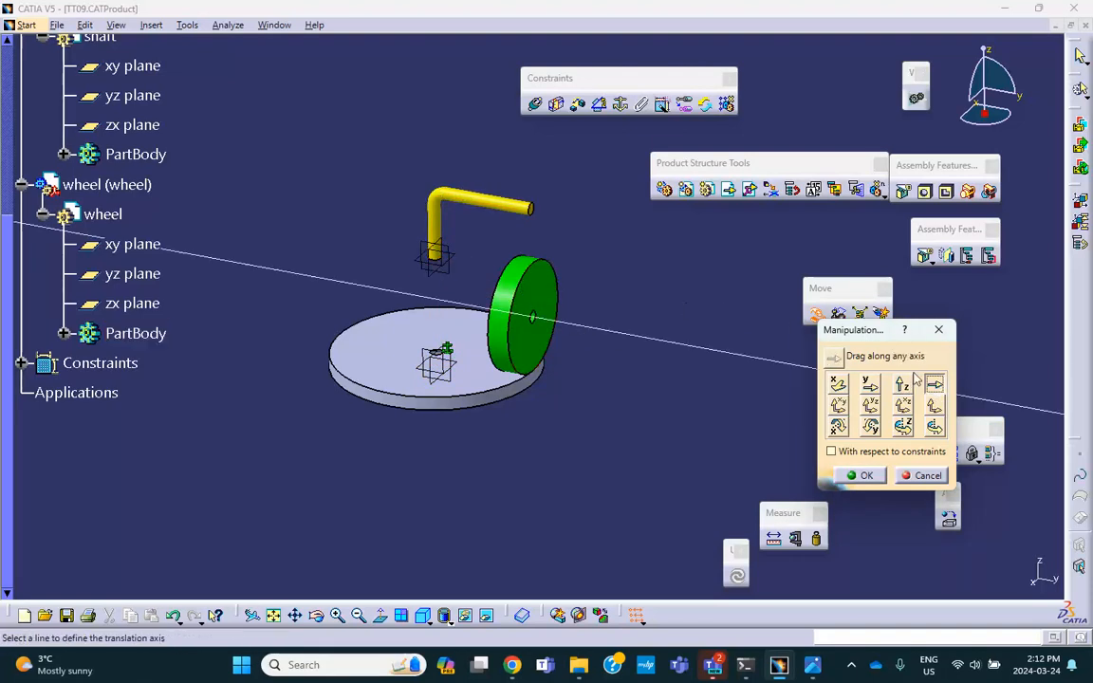
pyautogui.click(871, 383)
pyautogui.moveTo(524, 318); pyautogui.dragTo(687, 345)
pyautogui.click(880, 475)
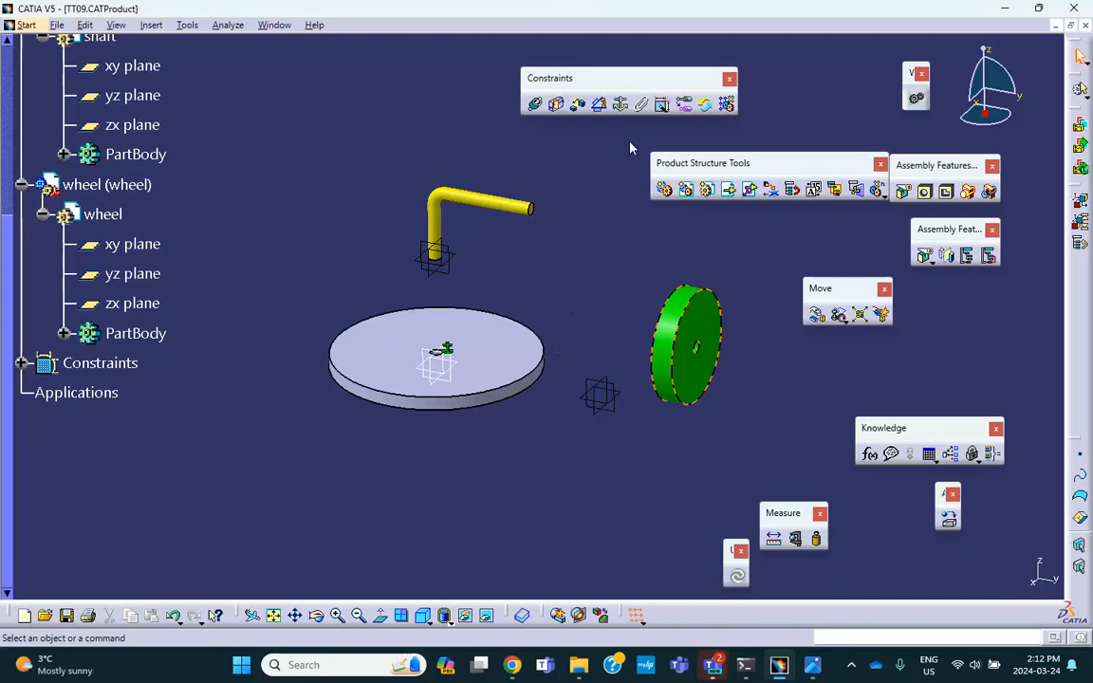
# Step: Add a coincidence constraint between the axis of the shaft's vertical leg and the base's central axis
pyautogui.click(532, 103)
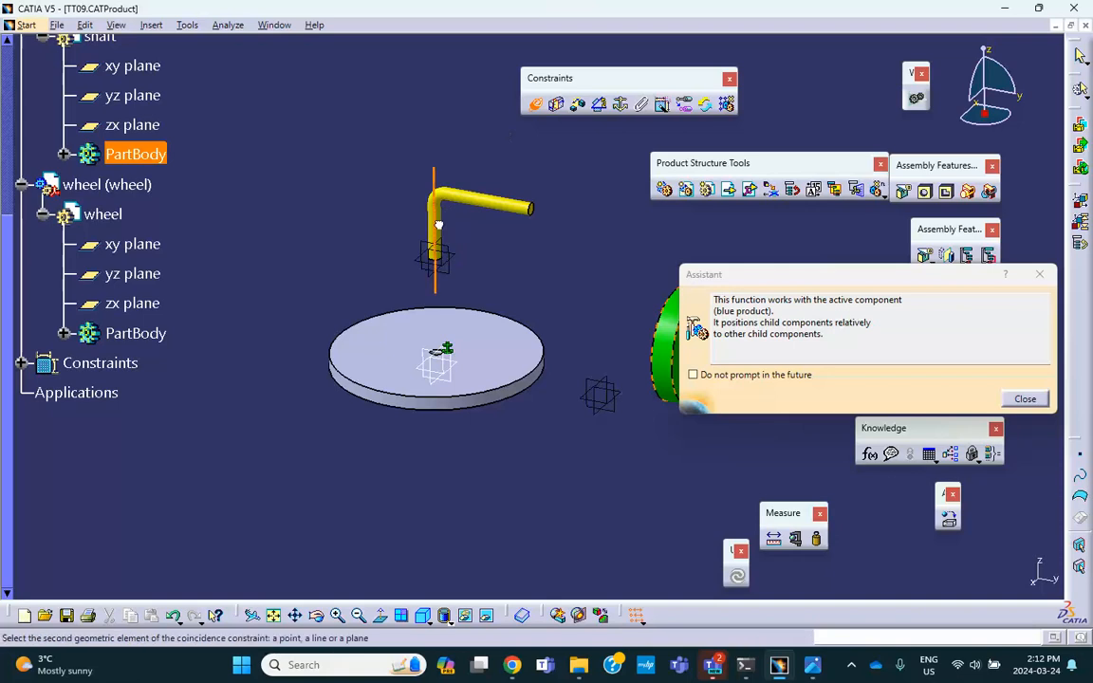
pyautogui.moveTo(419, 325); pyautogui.dragTo(339, 397, button='middle')
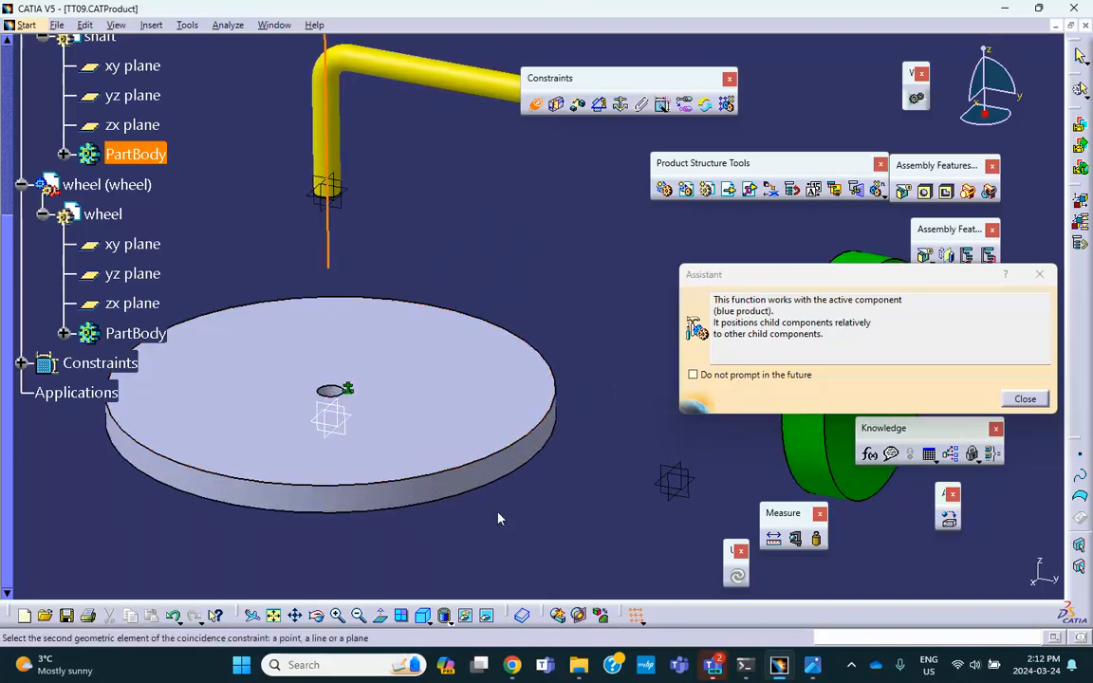
pyautogui.click(497, 484)
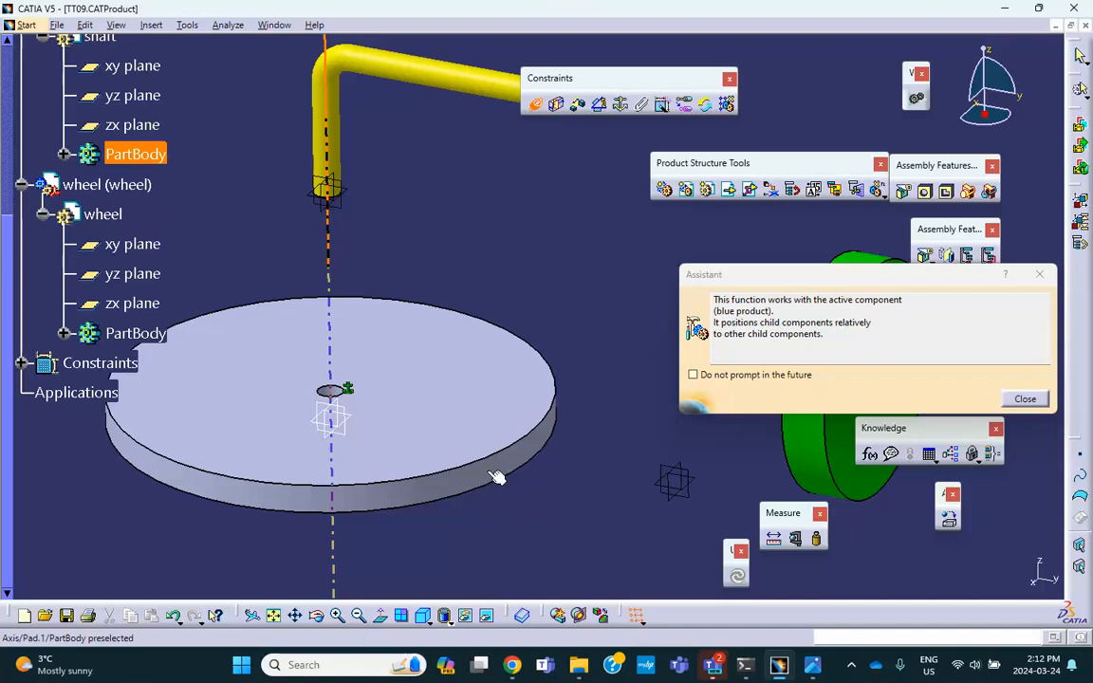
pyautogui.click(496, 477)
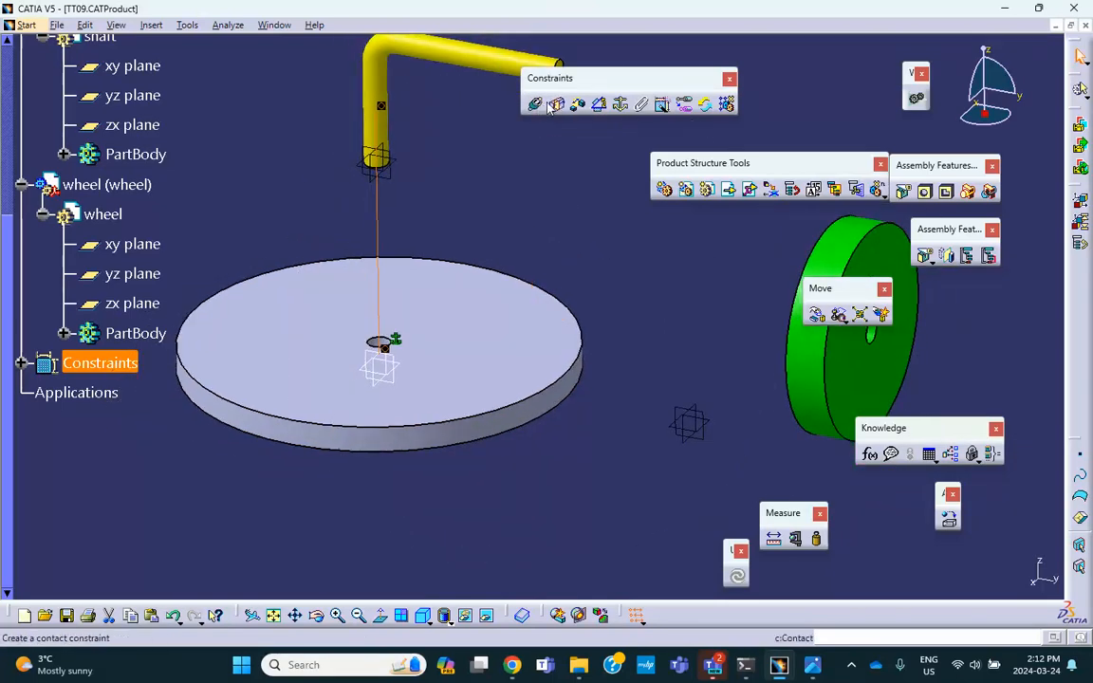
# Step: Make the base's bottom face coincident with the shaft's lower end face, with orientation Same, and update the assembly
pyautogui.click(536, 104)
pyautogui.moveTo(457, 363); pyautogui.dragTo(432, 175, button='middle')
pyautogui.click(456, 400)
pyautogui.moveTo(434, 247); pyautogui.dragTo(484, 171, button='middle')
pyautogui.moveTo(402, 248); pyautogui.dragTo(558, 365, button='middle')
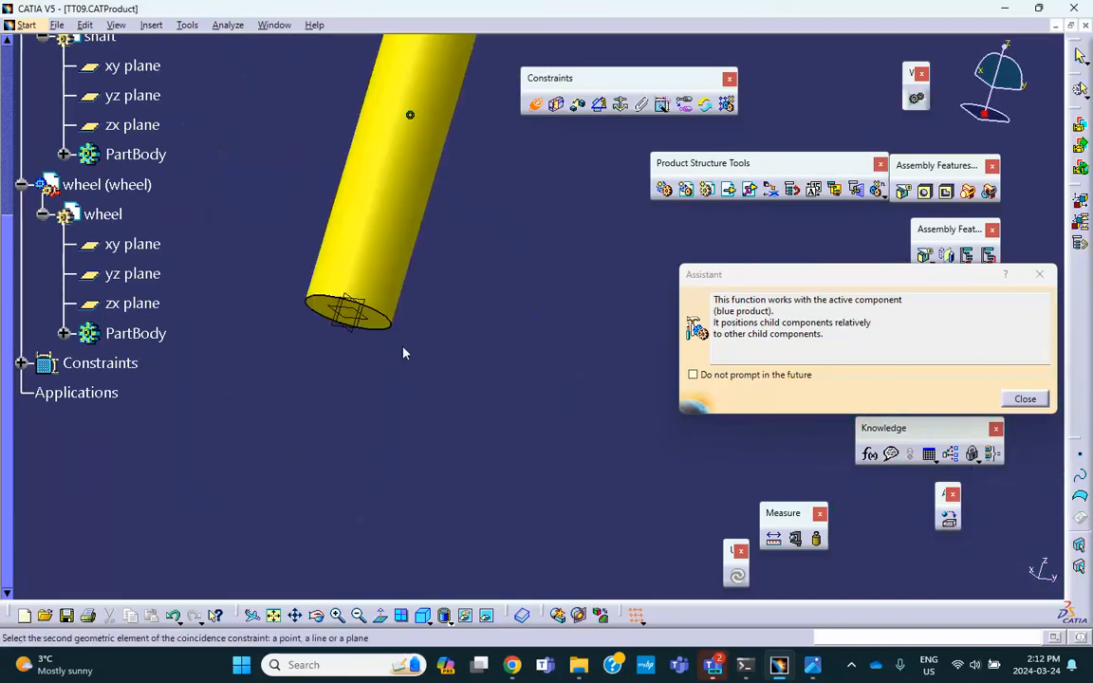
pyautogui.click(377, 320)
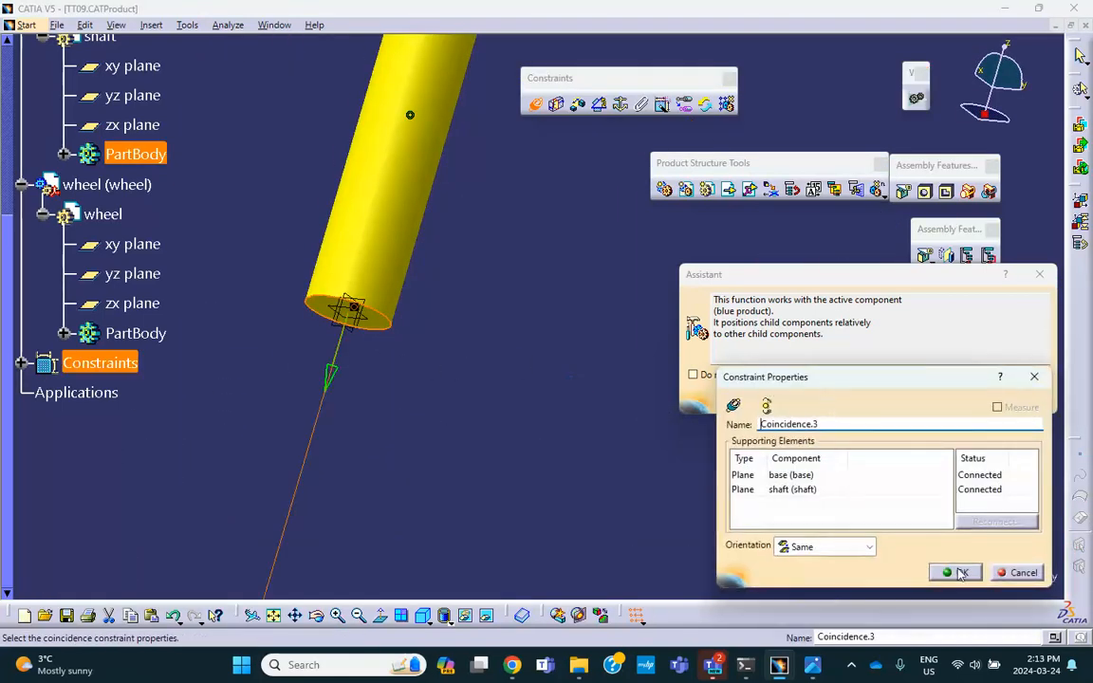
pyautogui.press('Return')
pyautogui.moveTo(513, 238); pyautogui.dragTo(514, 351, button='middle')
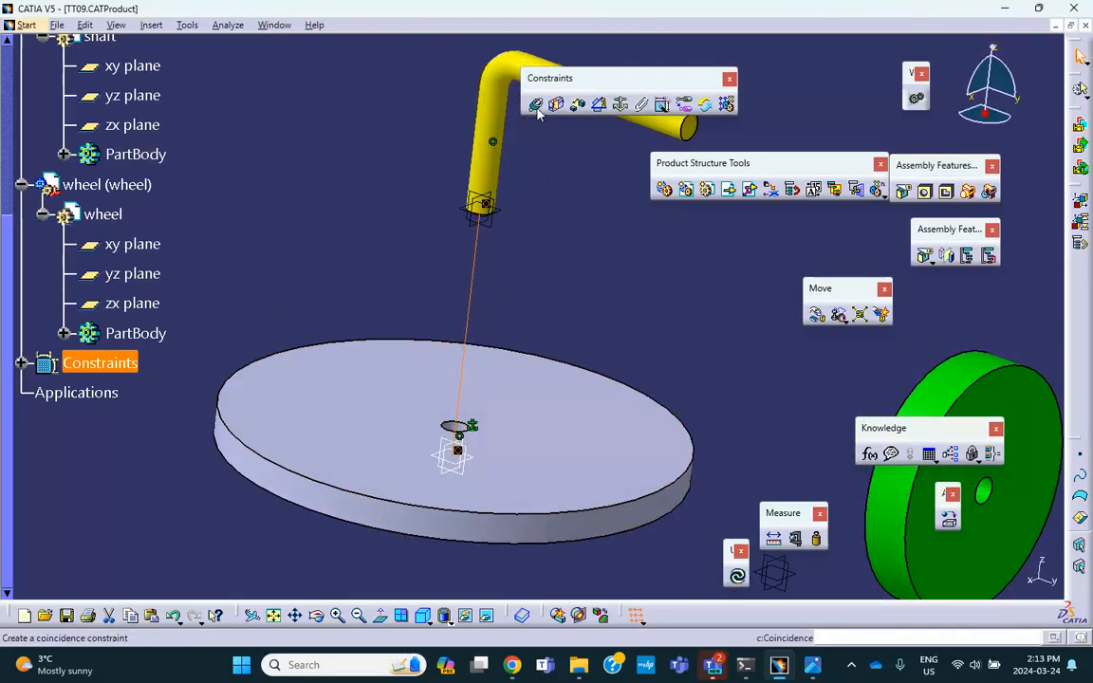
pyautogui.click(738, 576)
pyautogui.moveTo(560, 288); pyautogui.dragTo(438, 171, button='middle')
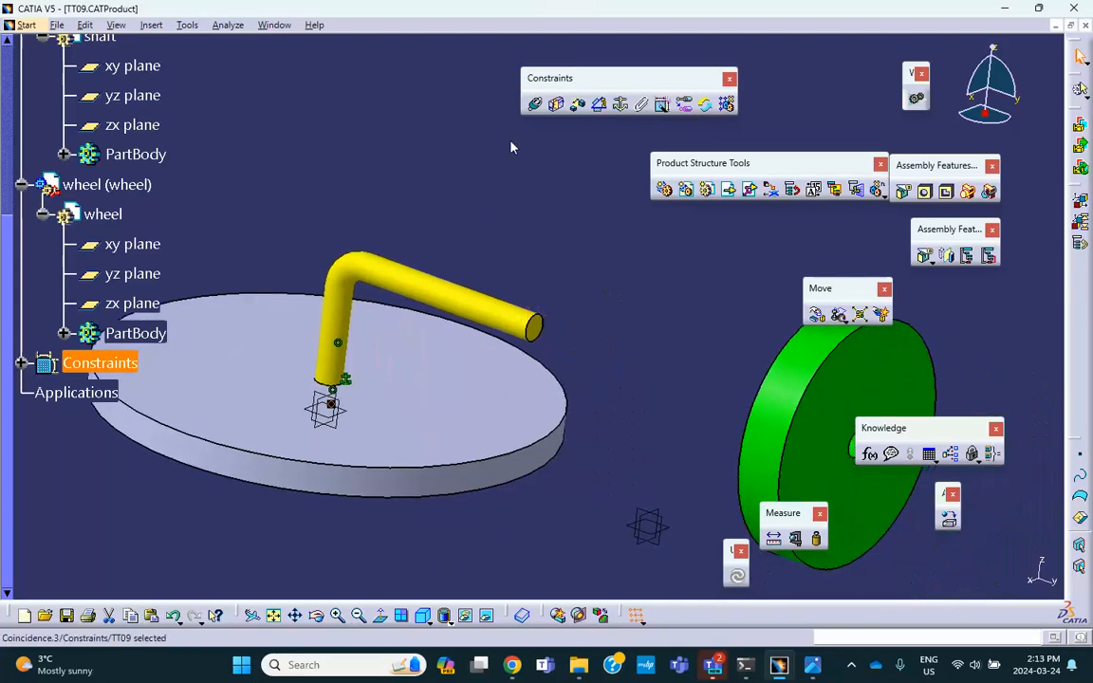
# Step: Add a coincidence constraint between the axis of the shaft's horizontal leg and the wheel's axis
pyautogui.click(534, 104)
pyautogui.click(518, 306)
pyautogui.moveTo(541, 253); pyautogui.dragTo(296, 213, button='middle')
pyautogui.click(619, 409)
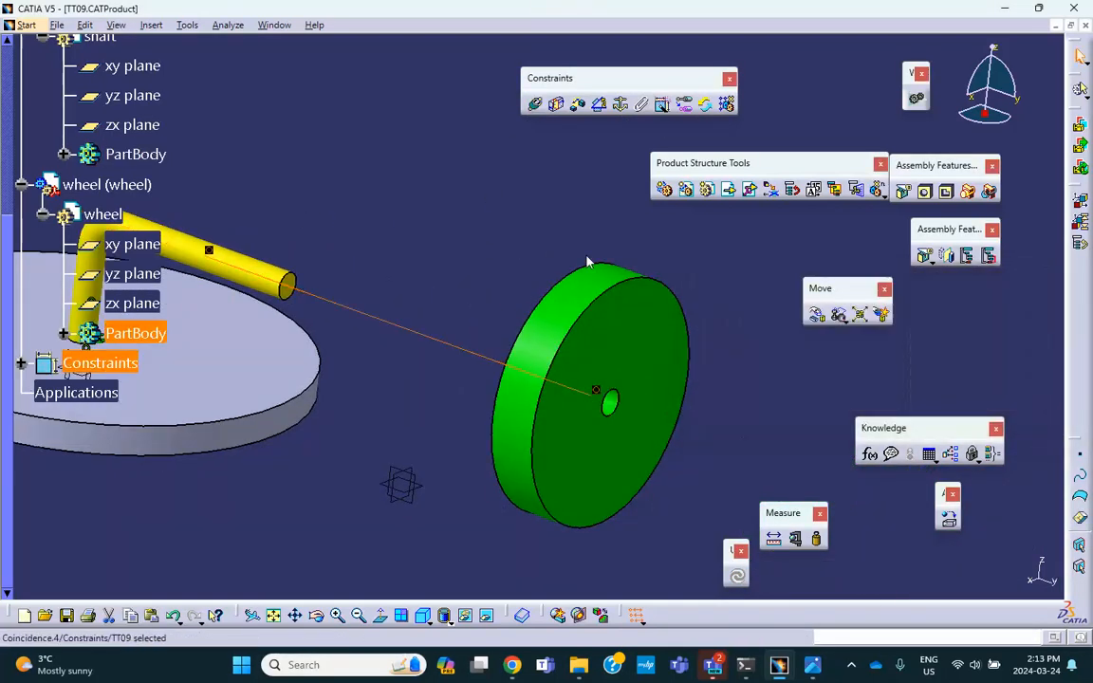
# Step: Make the shaft's free end face coincident with the wheel's outer face, with orientation Same, and update the assembly
pyautogui.click(535, 105)
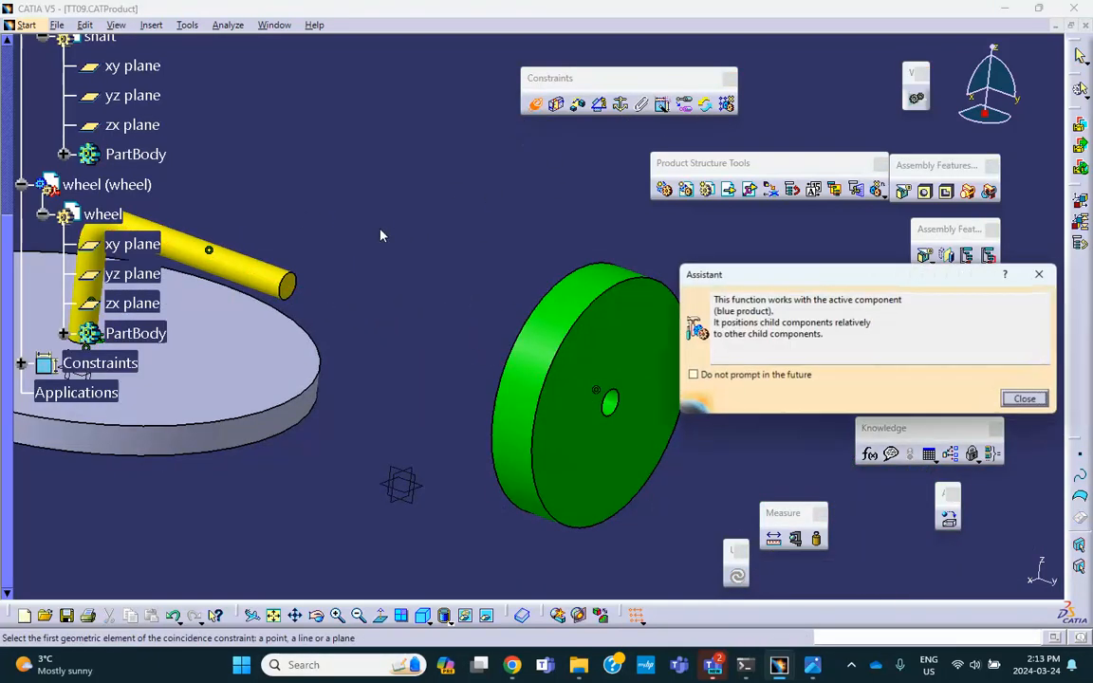
pyautogui.click(289, 284)
pyautogui.click(576, 374)
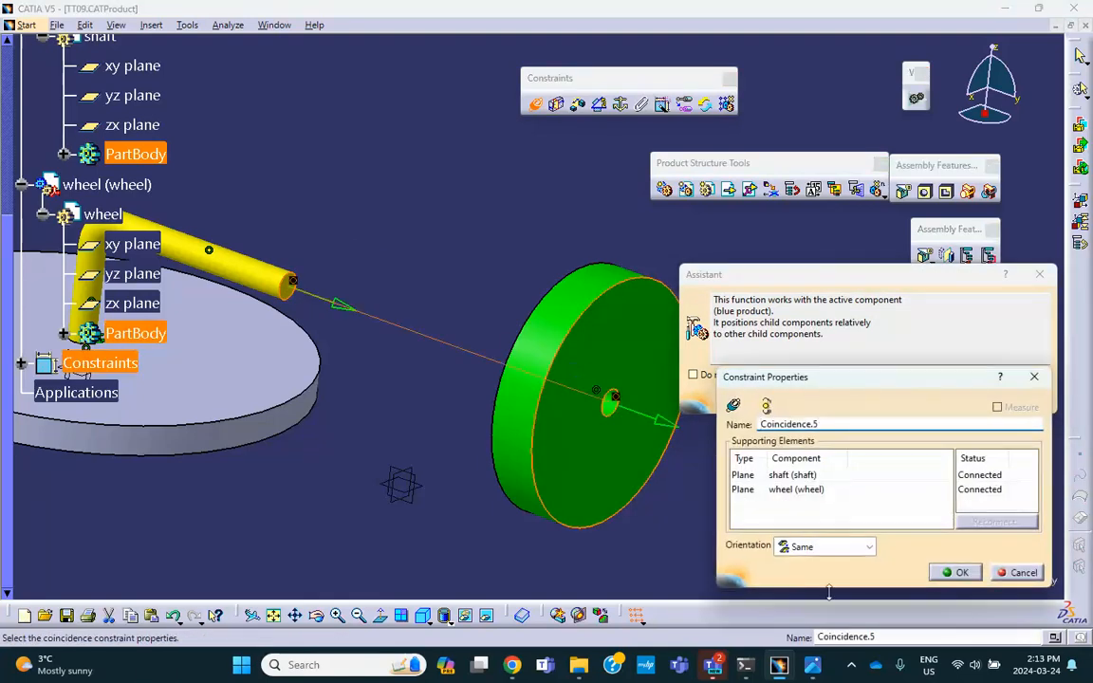
pyautogui.click(960, 572)
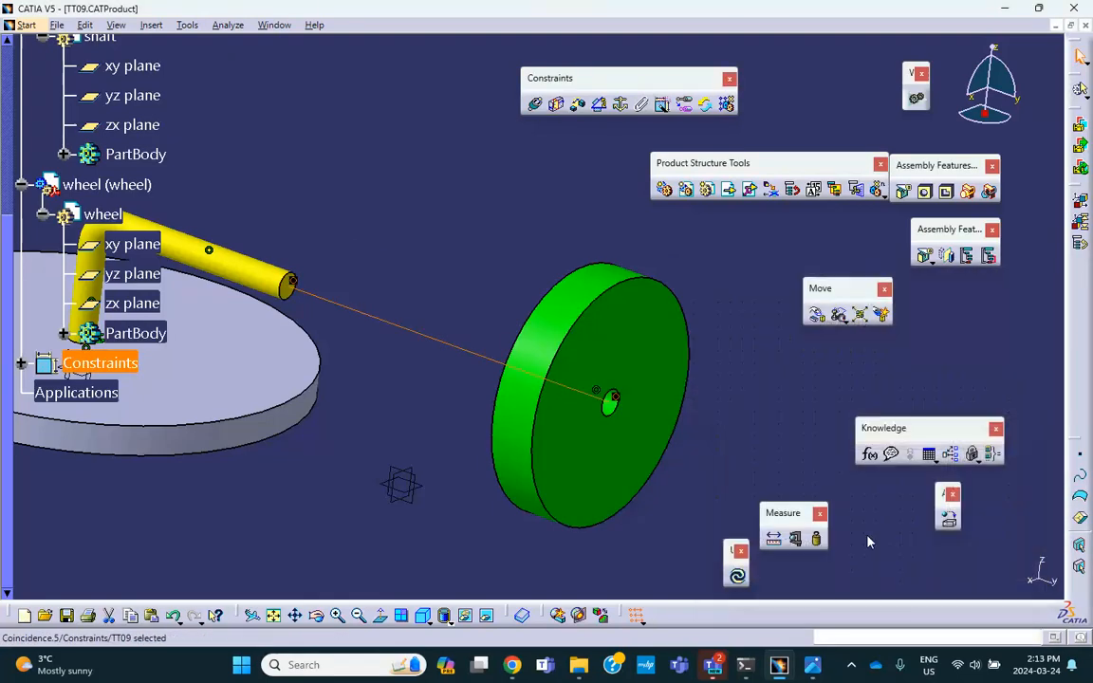
pyautogui.click(732, 580)
pyautogui.moveTo(508, 348); pyautogui.dragTo(359, 264, button='middle')
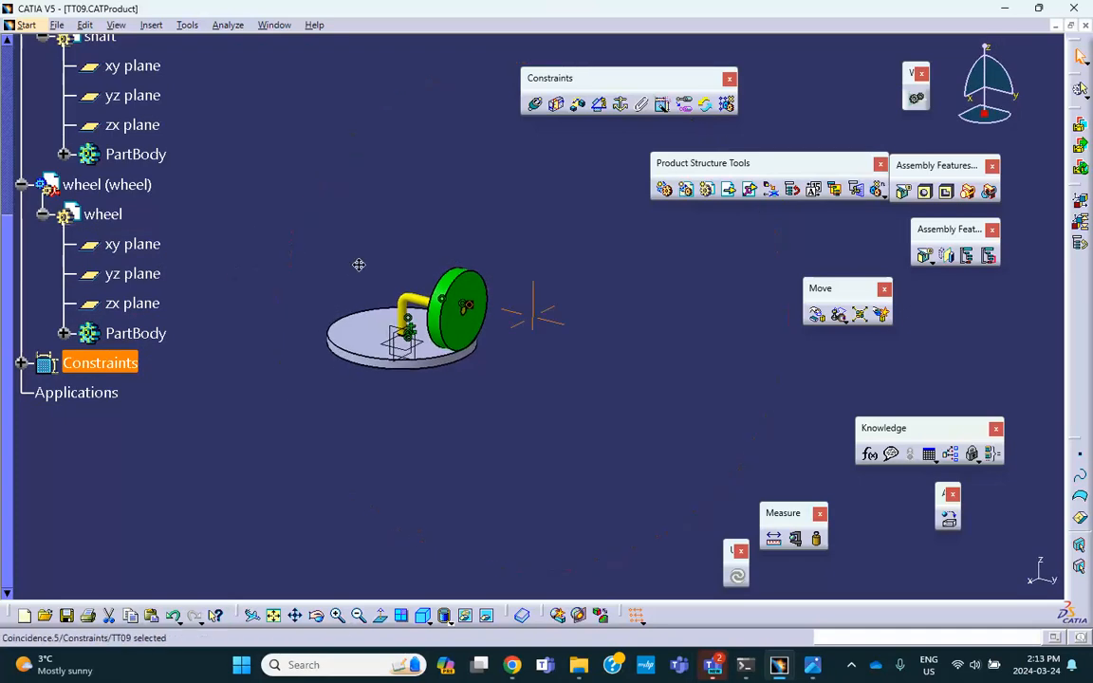
# Step: Save the TT09 assembly
pyautogui.scroll(3, 157, 179)
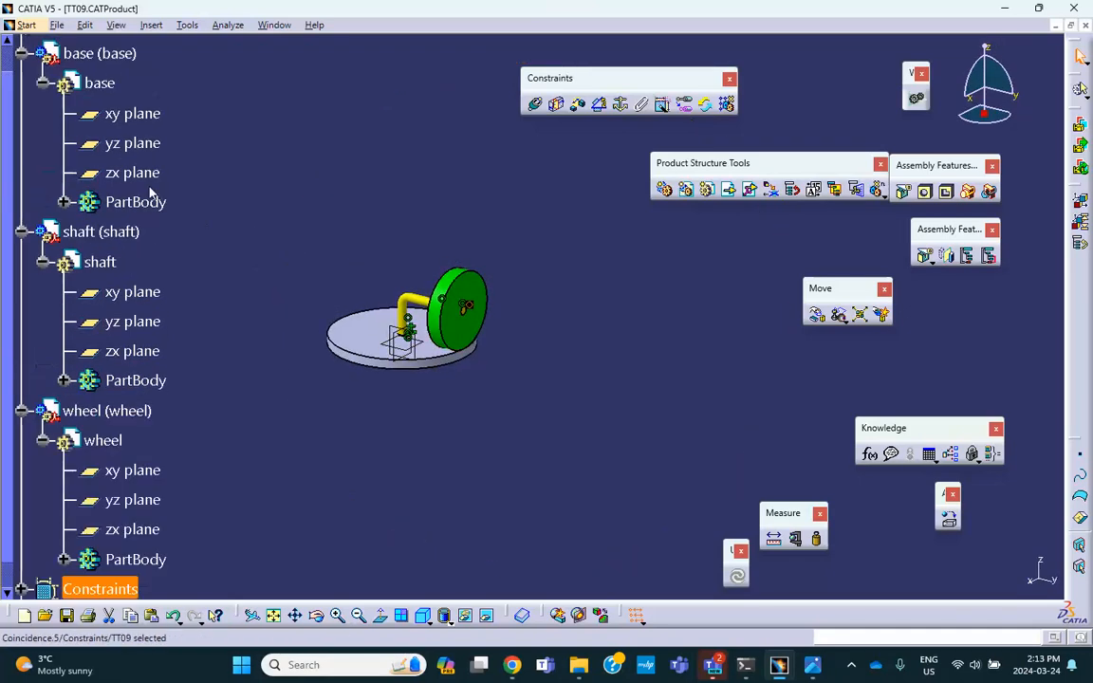
pyautogui.click(76, 618)
pyautogui.click(568, 370)
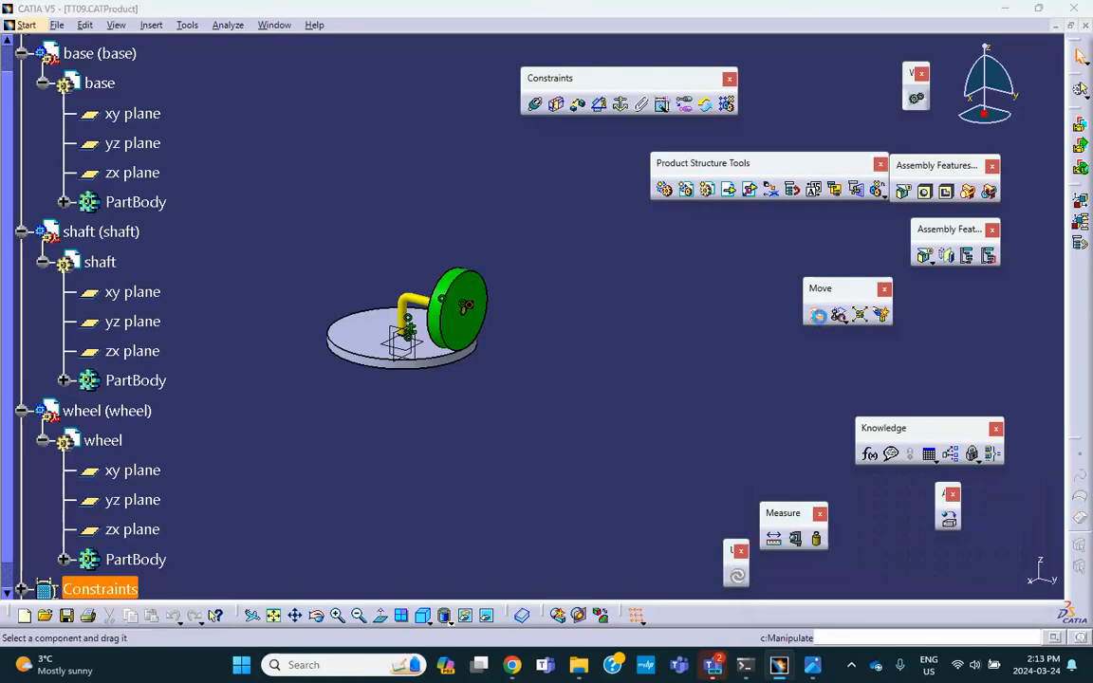
# Step: Manipulate the wheel, shaft and base out of position without respecting constraints, moving them apart and rotating parts around the Z and Y axes
pyautogui.click(818, 315)
pyautogui.moveTo(446, 306); pyautogui.dragTo(549, 206)
pyautogui.moveTo(459, 314); pyautogui.dragTo(373, 478)
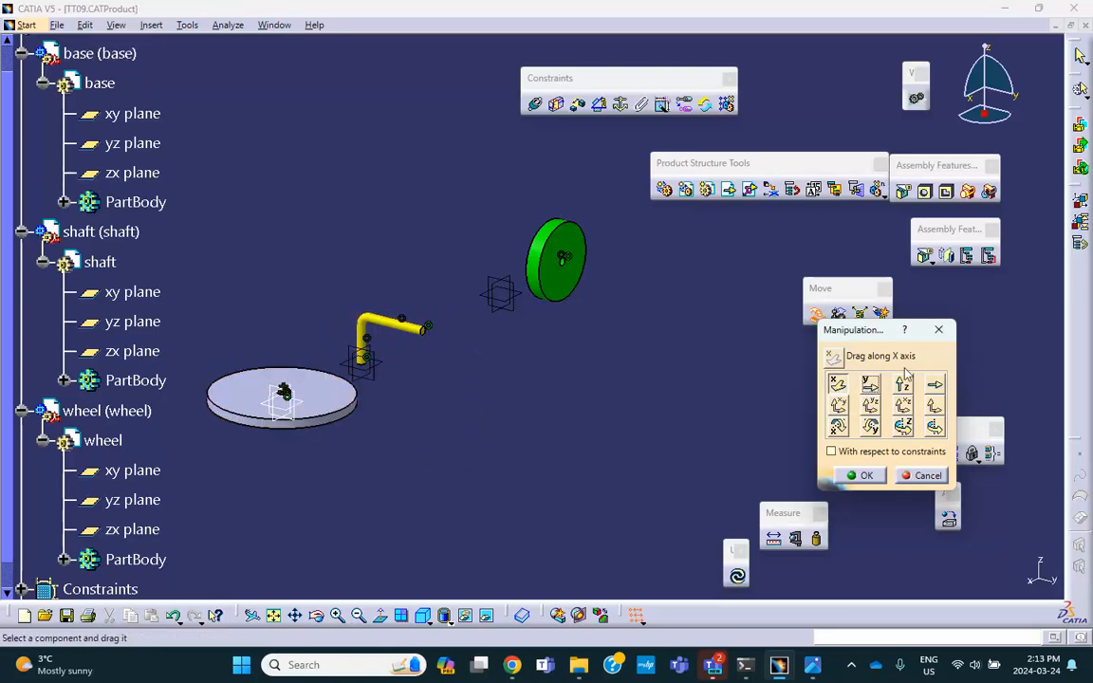
pyautogui.click(907, 428)
pyautogui.moveTo(281, 390); pyautogui.dragTo(343, 275)
pyautogui.moveTo(564, 256); pyautogui.dragTo(392, 194)
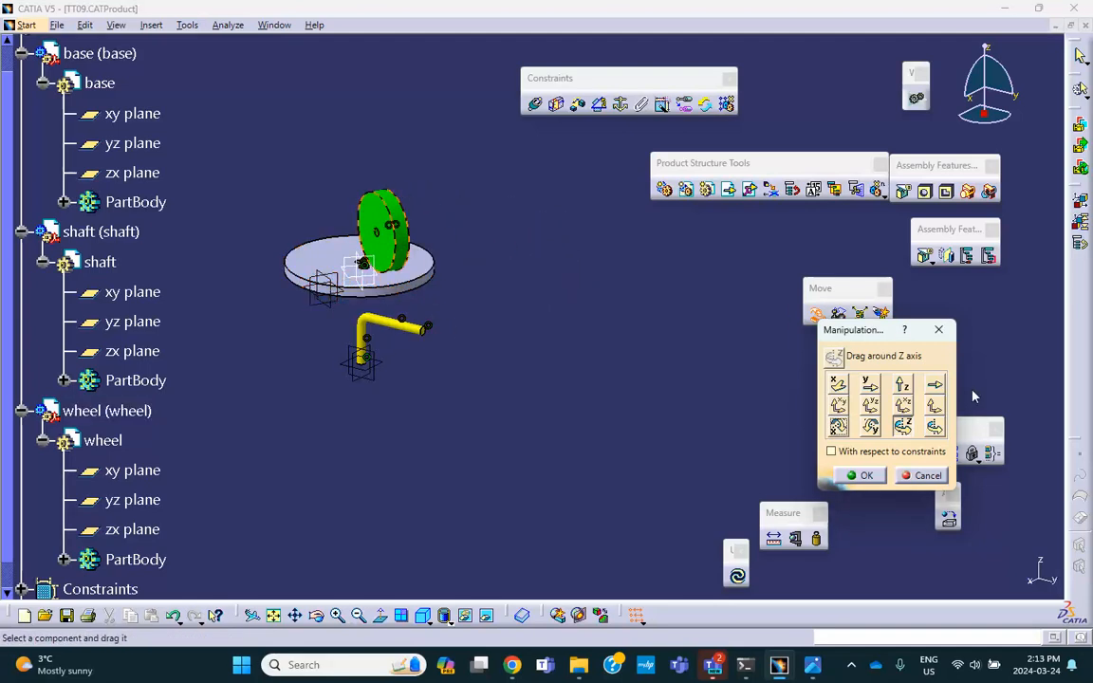
pyautogui.click(872, 427)
pyautogui.moveTo(408, 327); pyautogui.dragTo(403, 446)
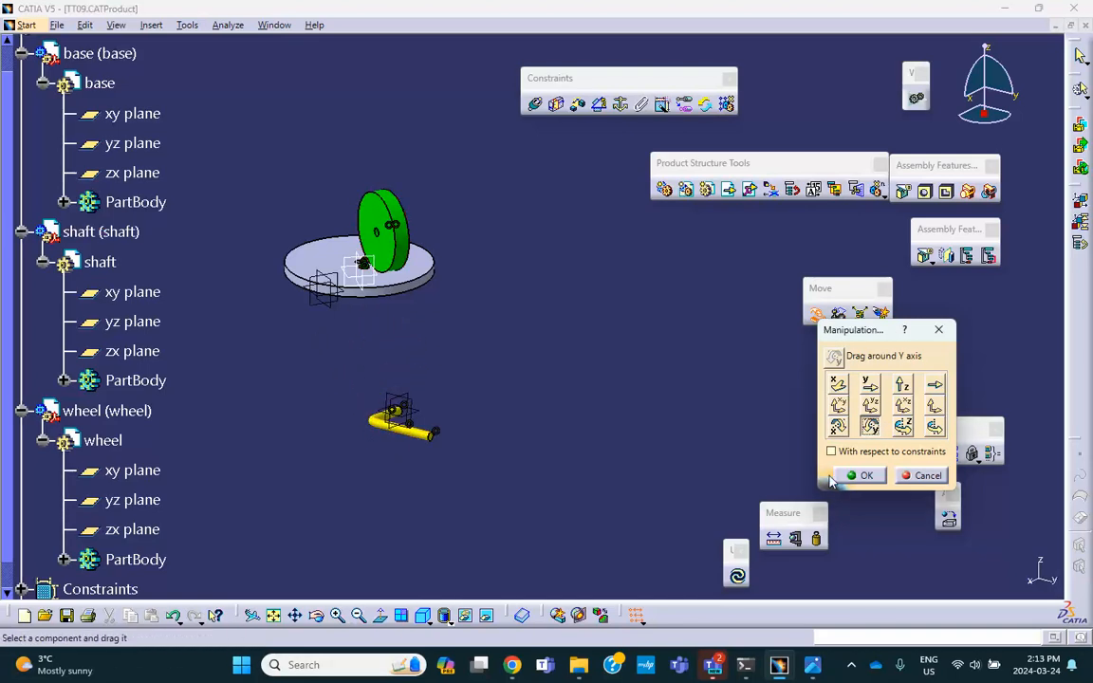
# Step: Accept the manipulation and update the assembly so the constraints reposition the displaced base, shaft and wheel
pyautogui.click(865, 476)
pyautogui.moveTo(532, 309); pyautogui.dragTo(650, 430, button='middle')
pyautogui.click(738, 578)
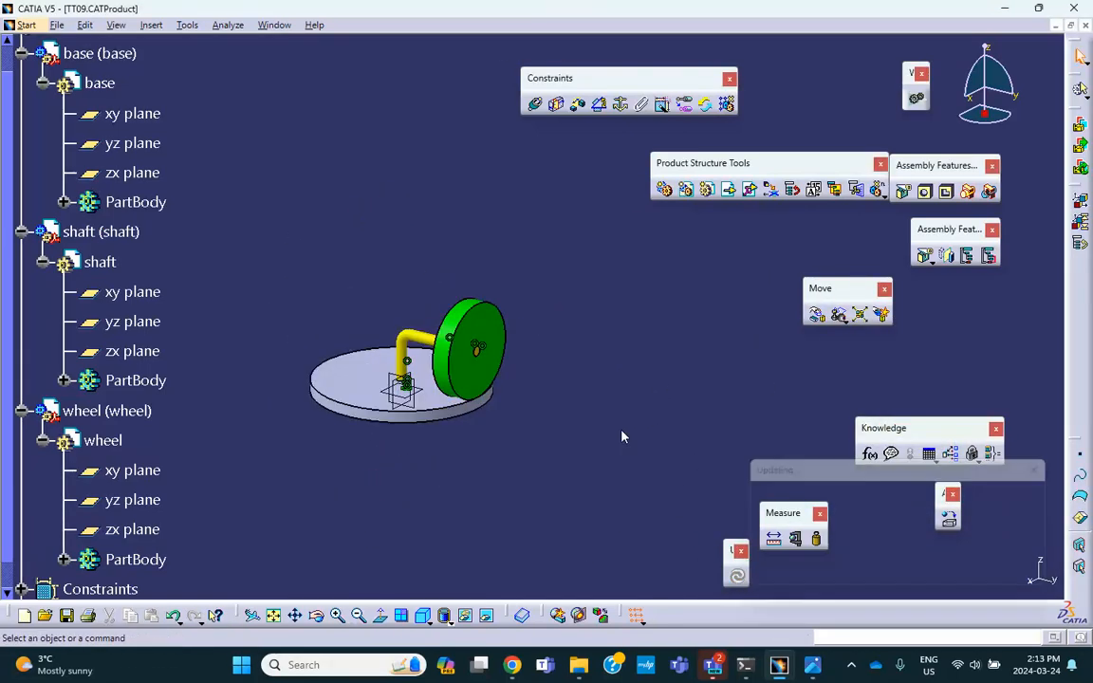